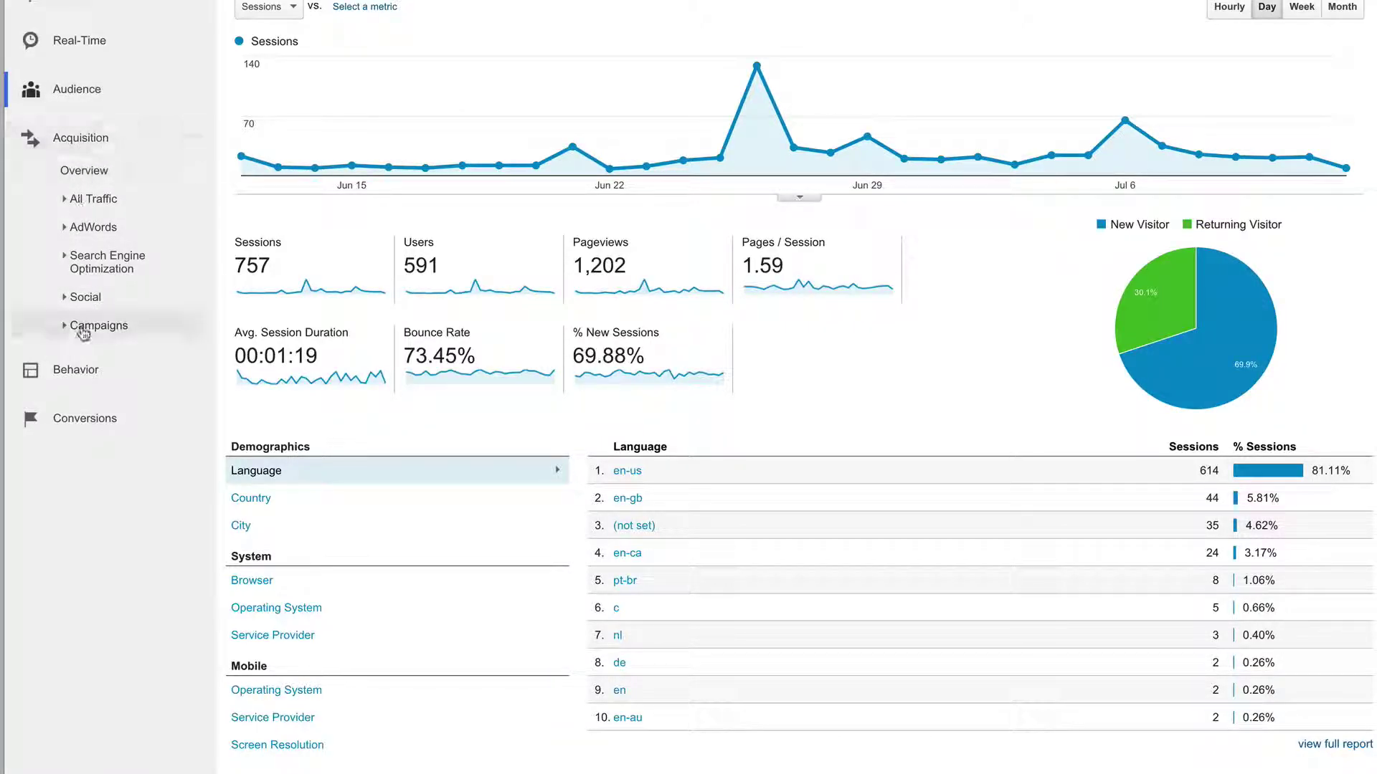
- Set the Audience Overview date range to Jun 1 – Jun 25, 2015
left_click(85, 422)
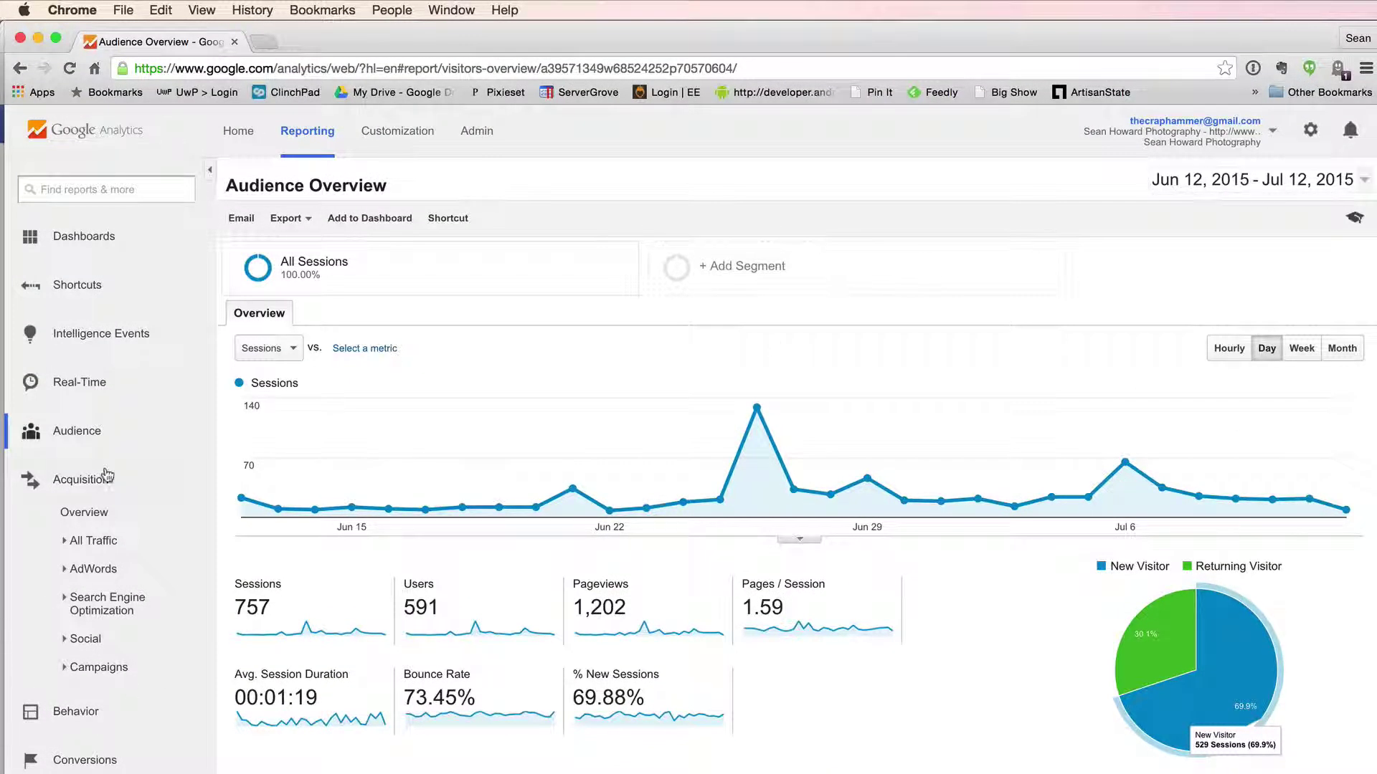
left_click(1354, 179)
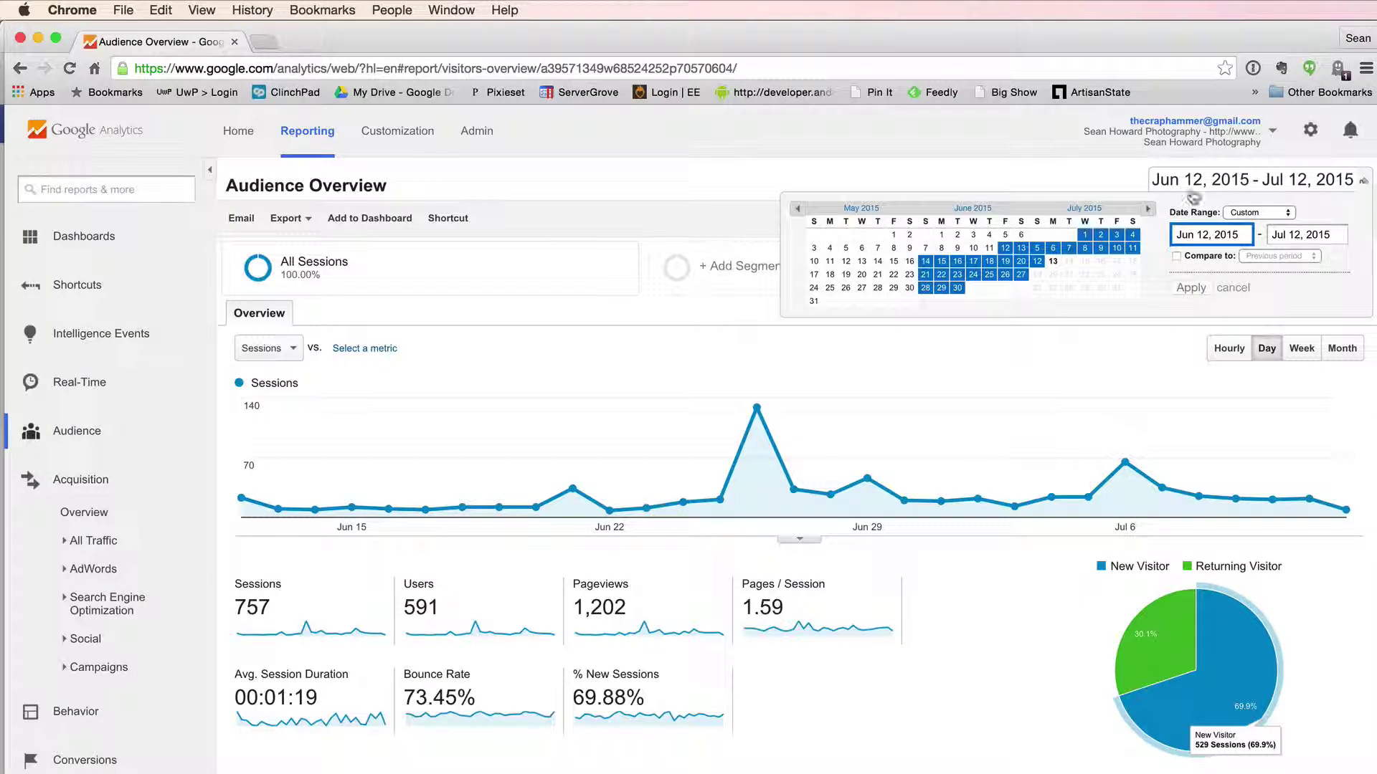
left_click(942, 235)
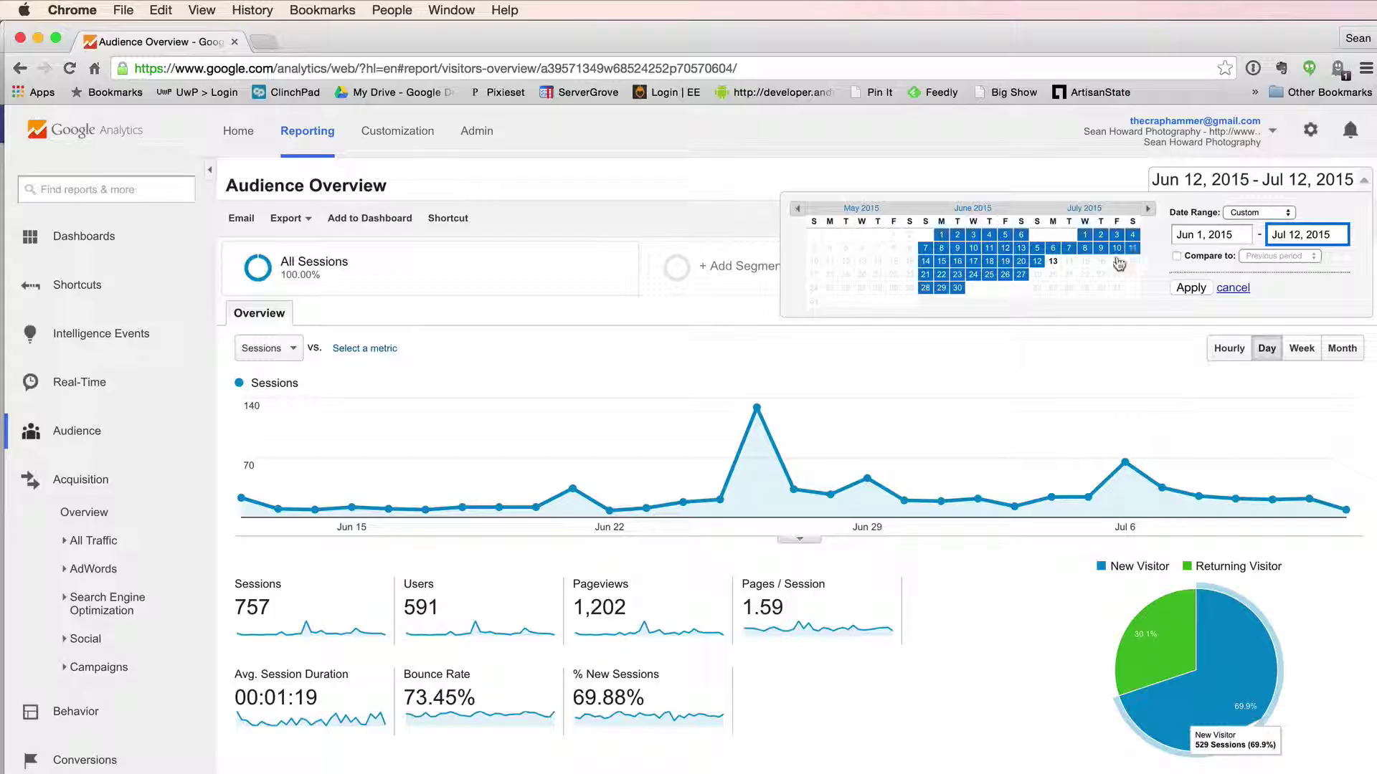
left_click(989, 275)
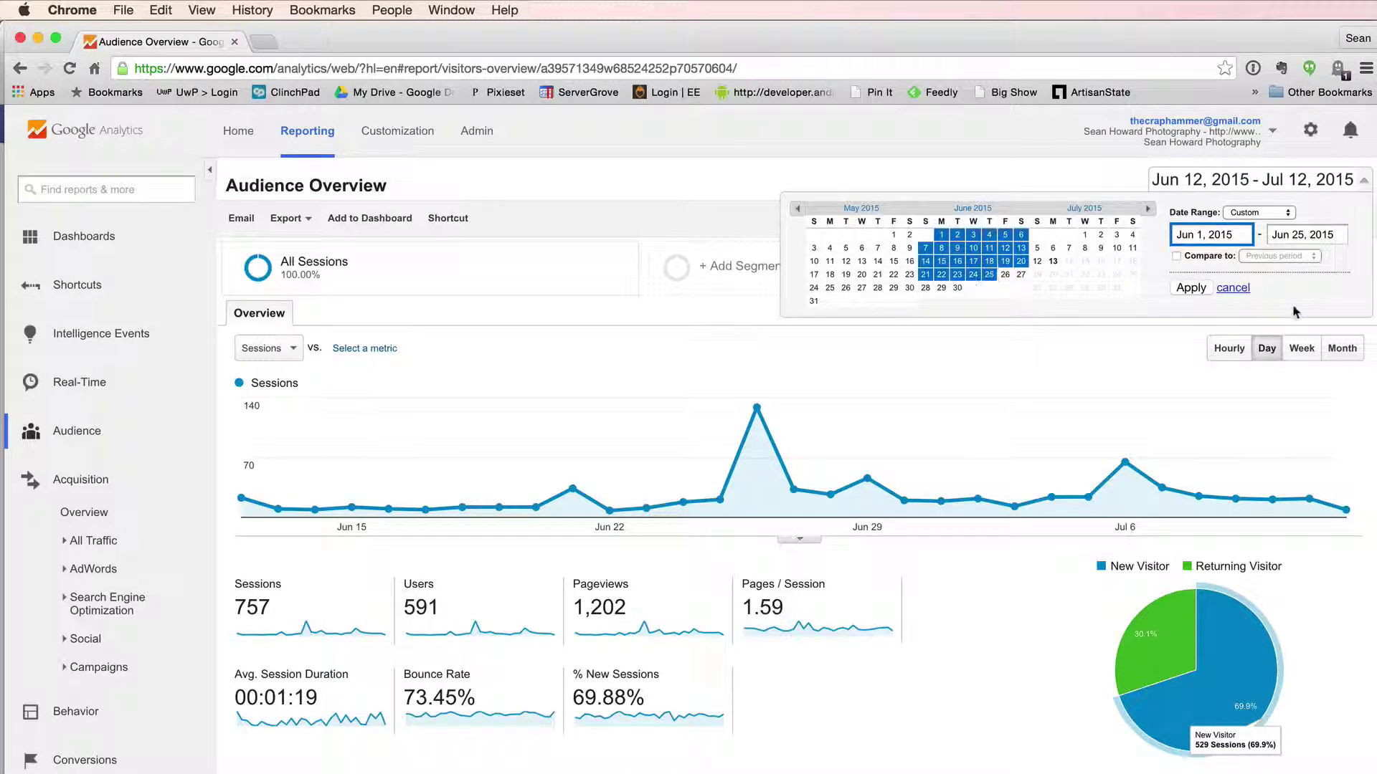
left_click(1190, 289)
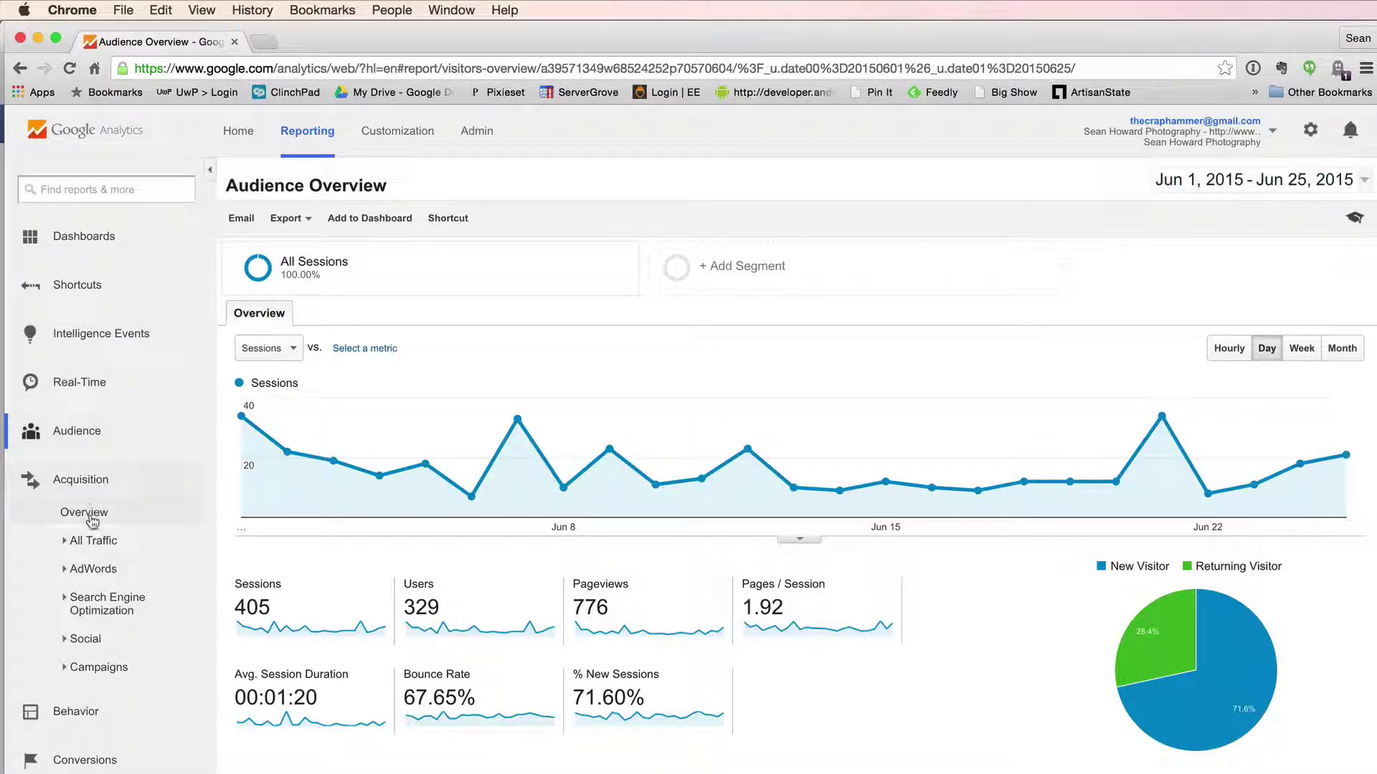
left_click(85, 760)
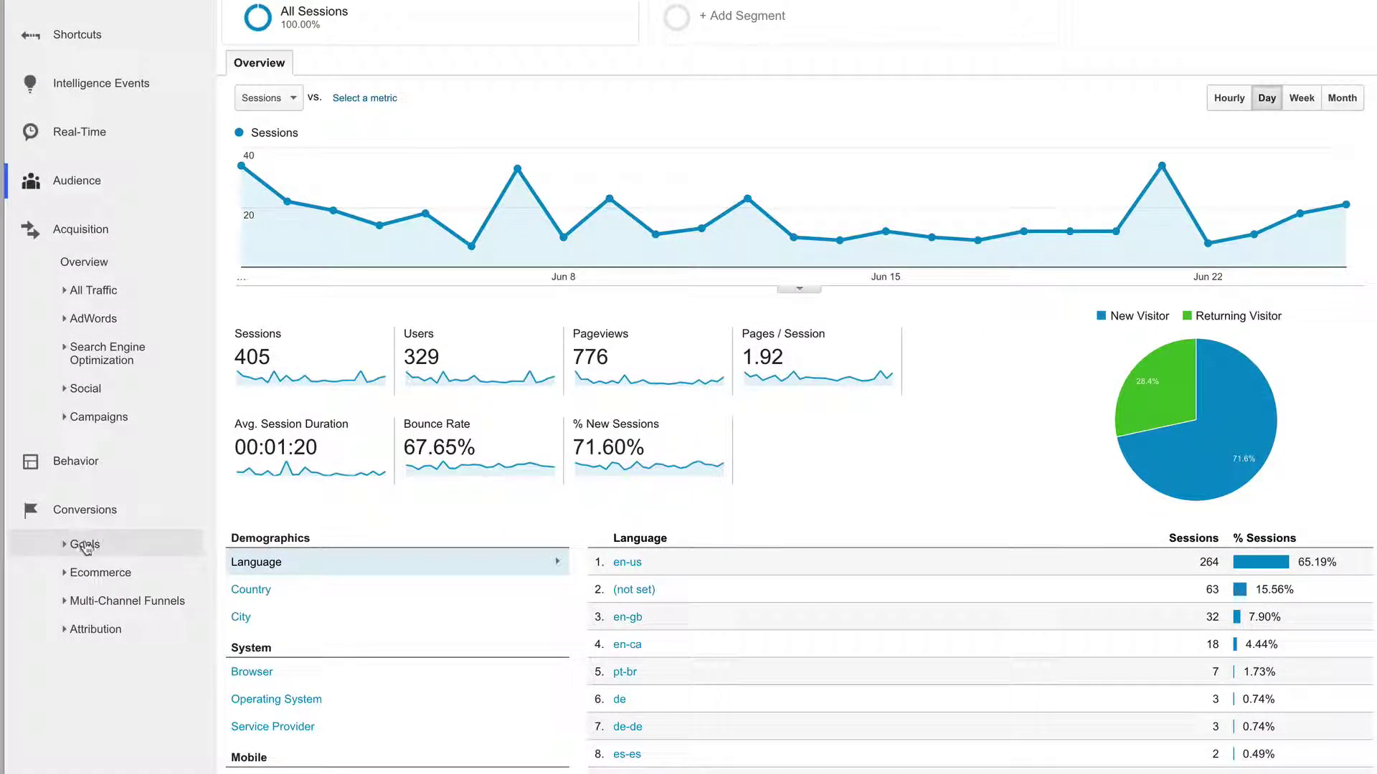
- Open Conversions > Goals > Overview to see the 9 goal completions at /thank-you
left_click(85, 545)
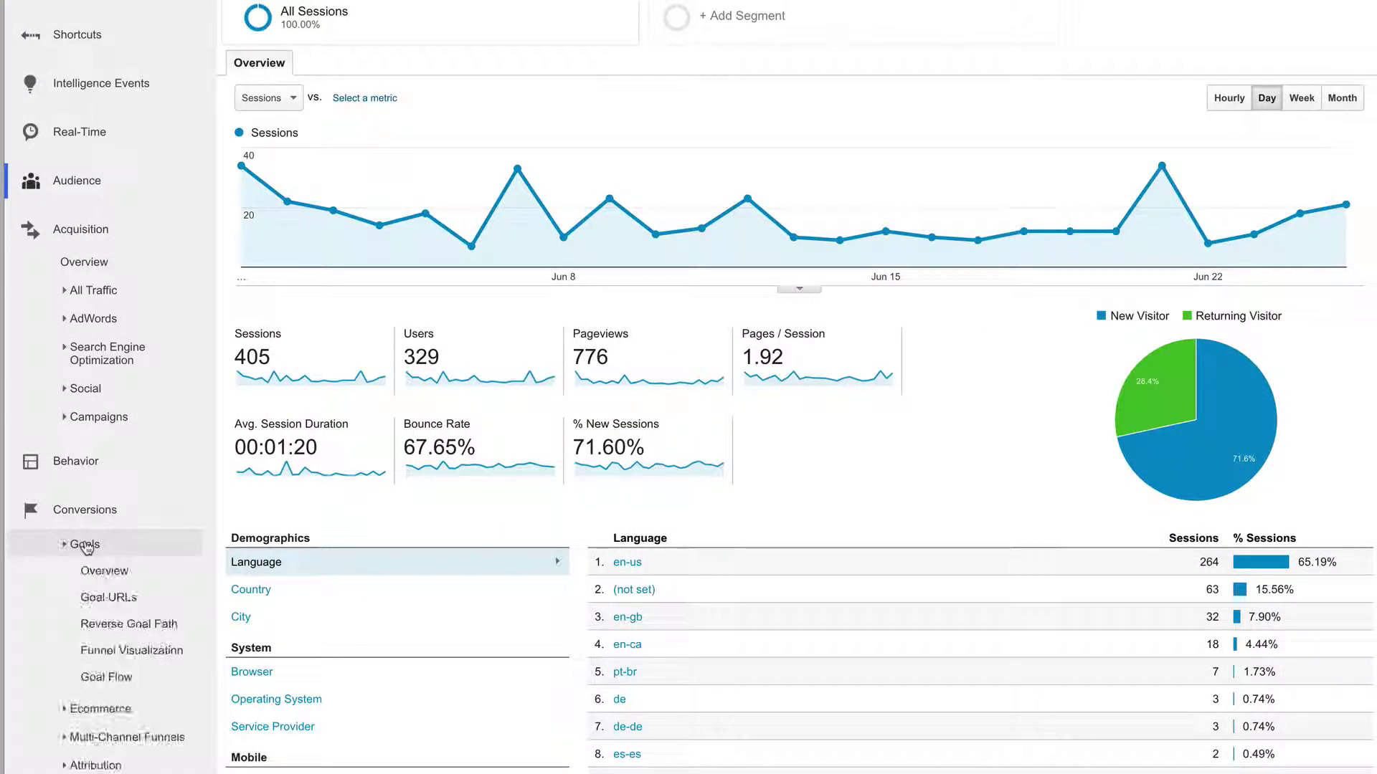
left_click(102, 572)
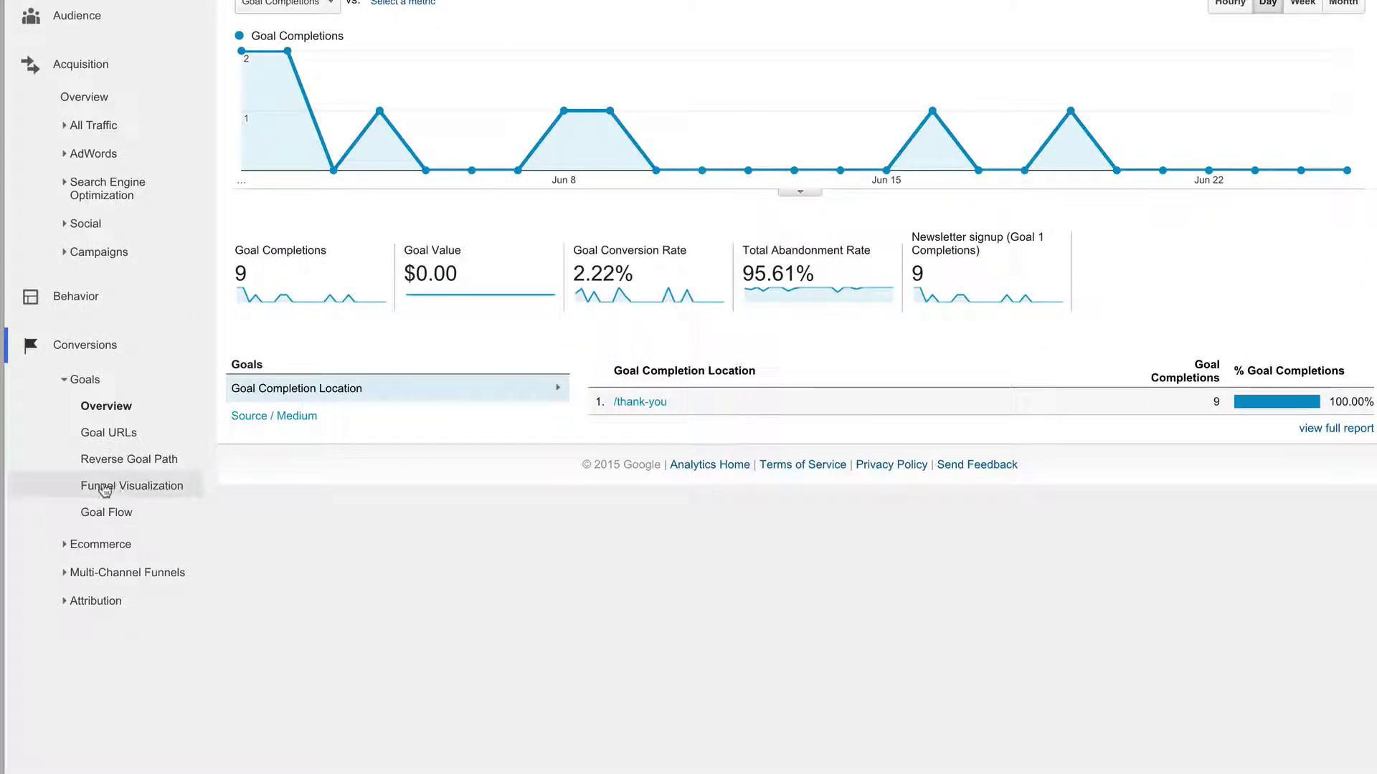
left_click(116, 488)
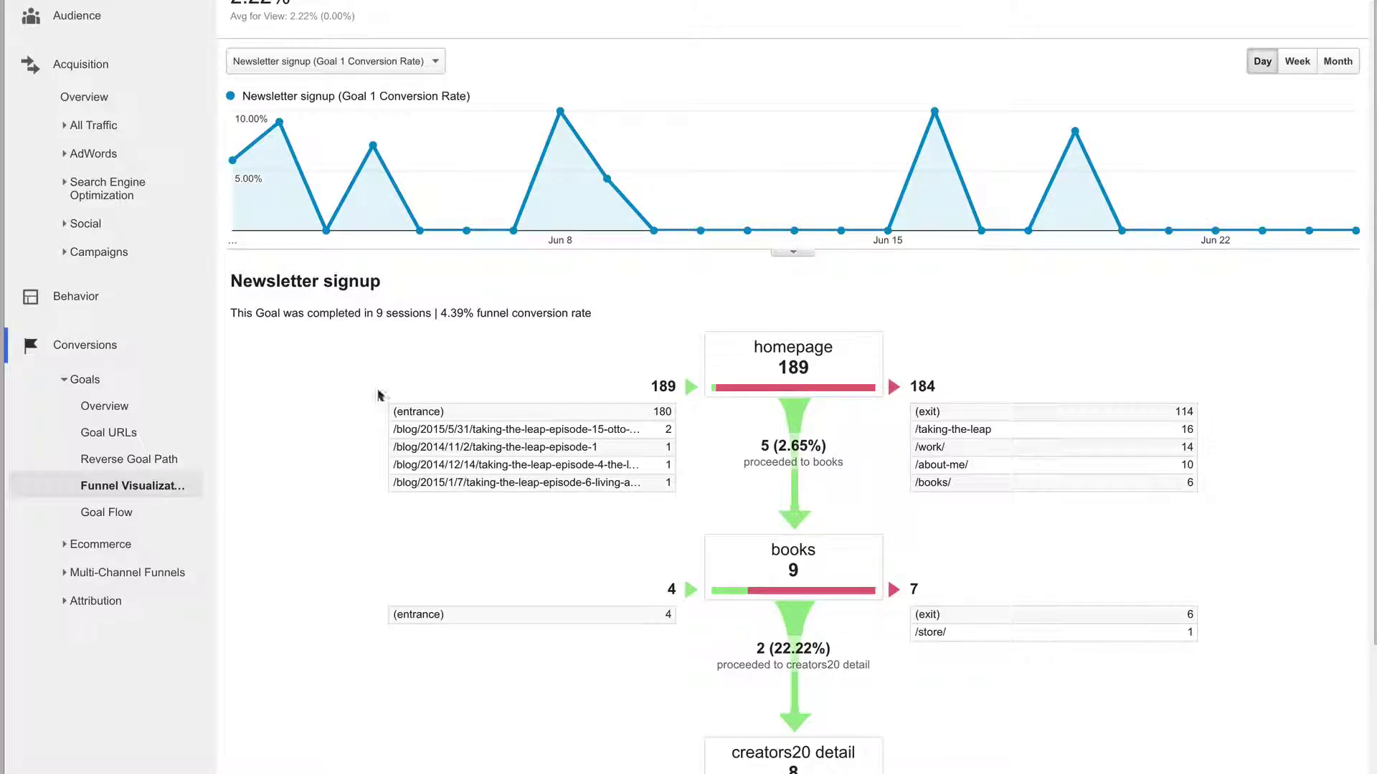
- Scroll down through the Newsletter signup funnel visualization
scroll(1209, 330, "down", 3)
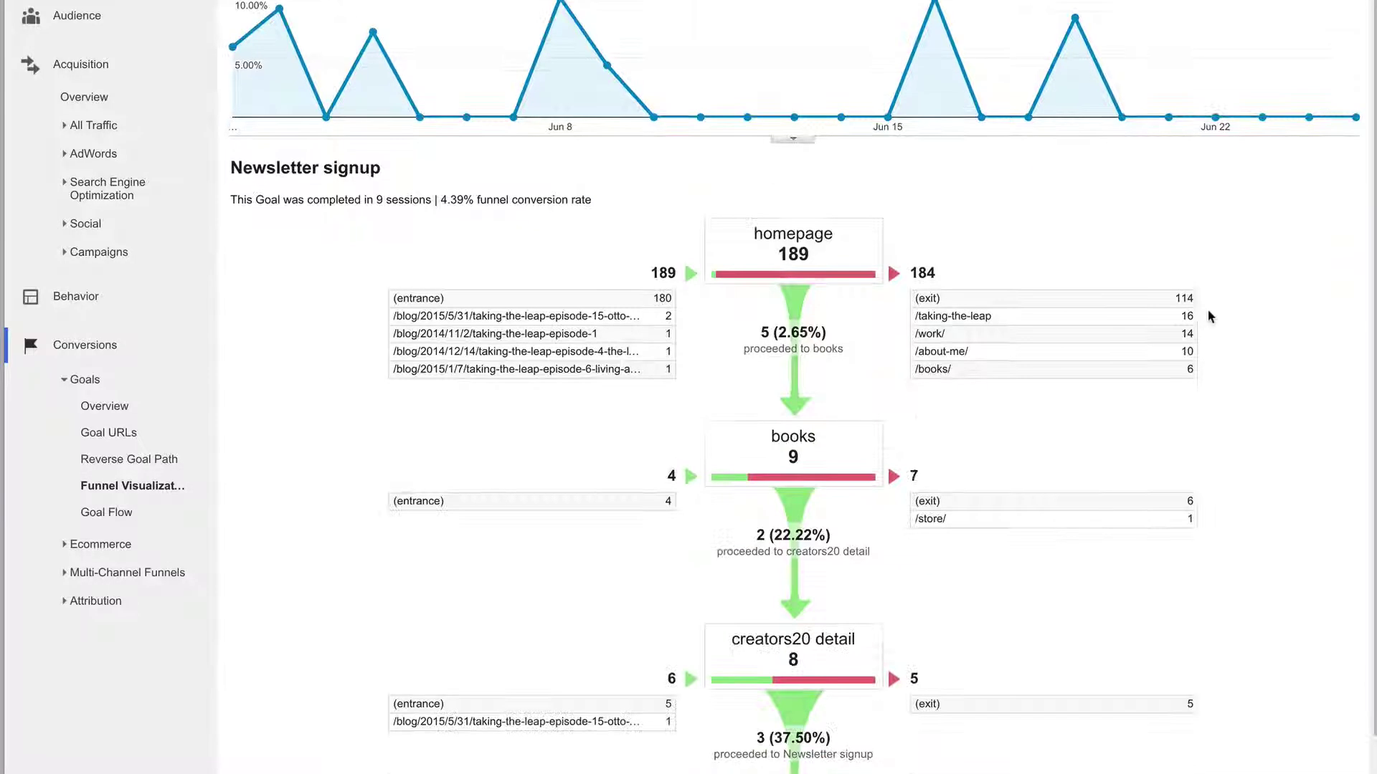
scroll(1209, 317, "down", 3)
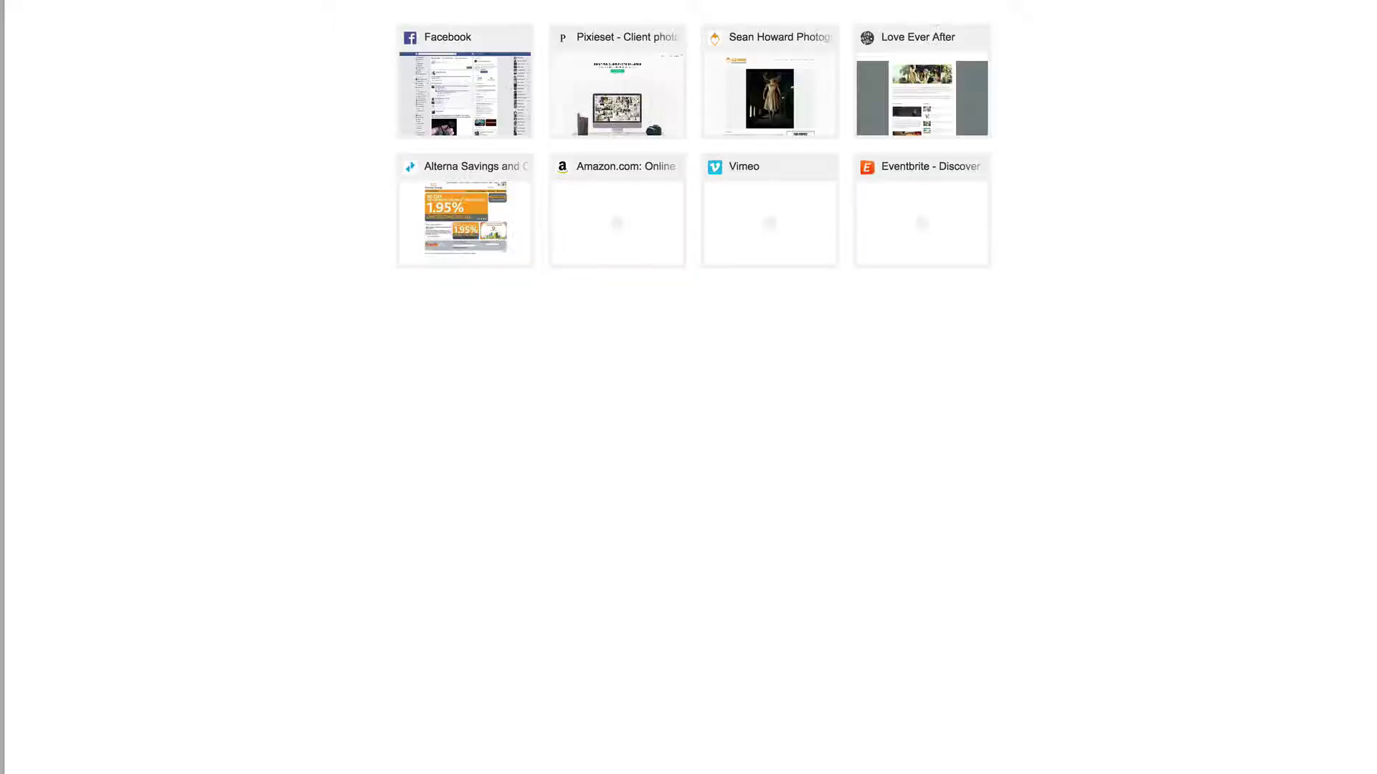
- Load seanhoward.ca and go to its Books page, comparing it with the Analytics funnel
left_click(770, 93)
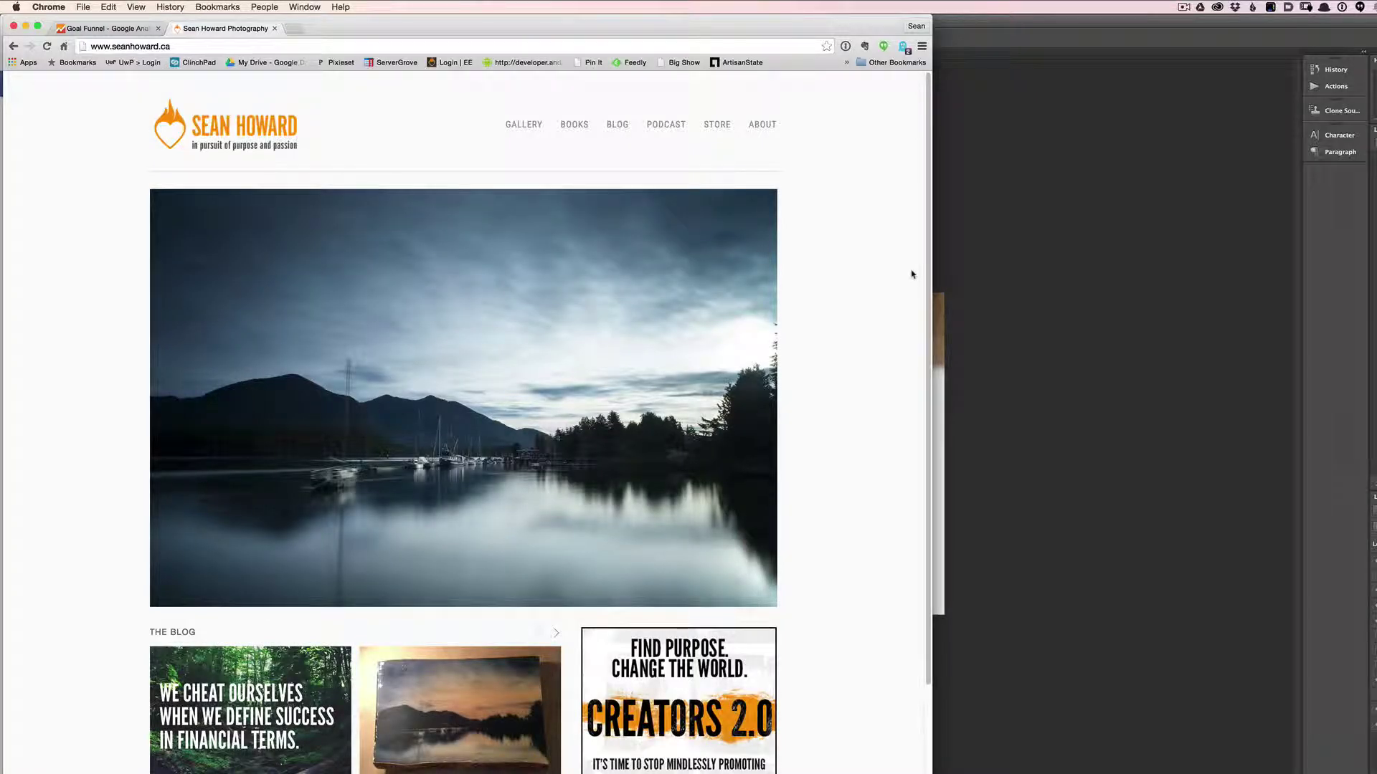
left_click(104, 28)
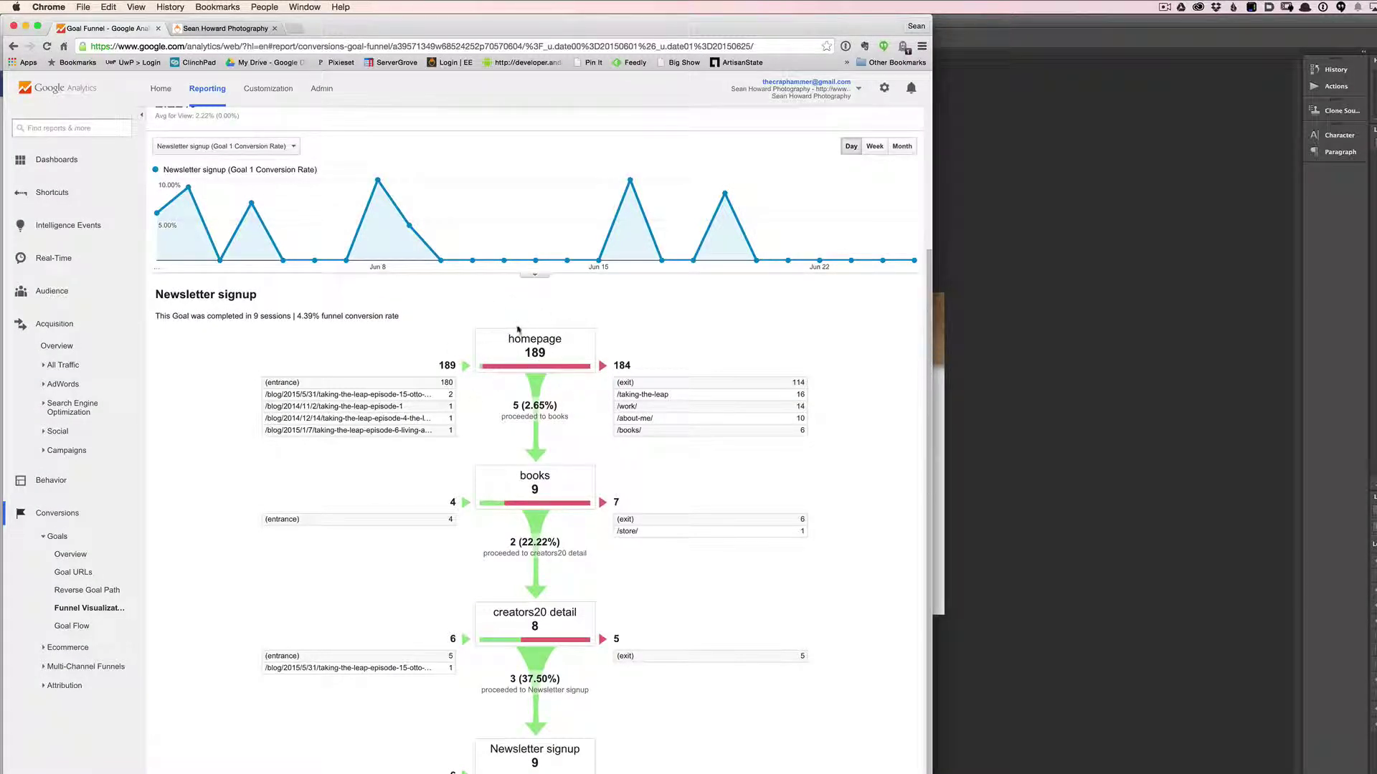
left_click(222, 28)
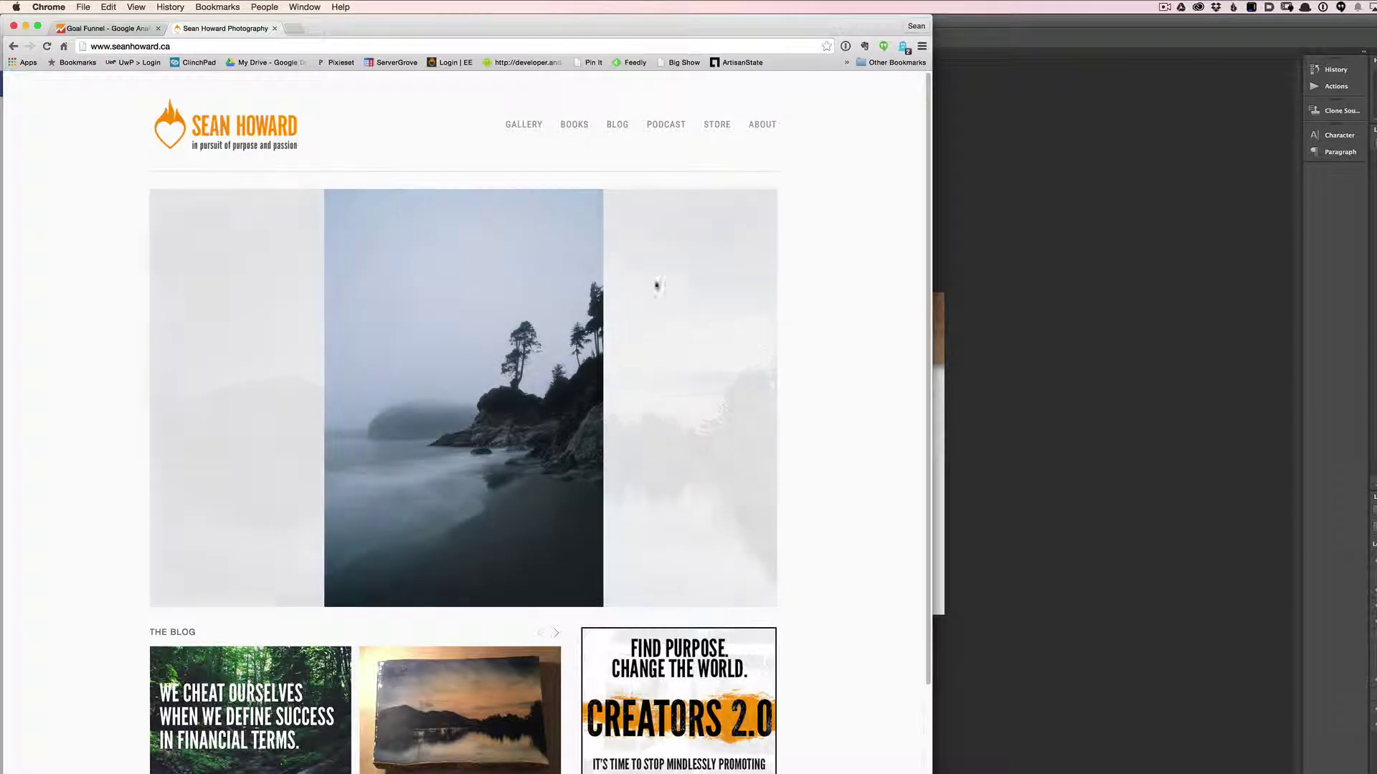
left_click(582, 122)
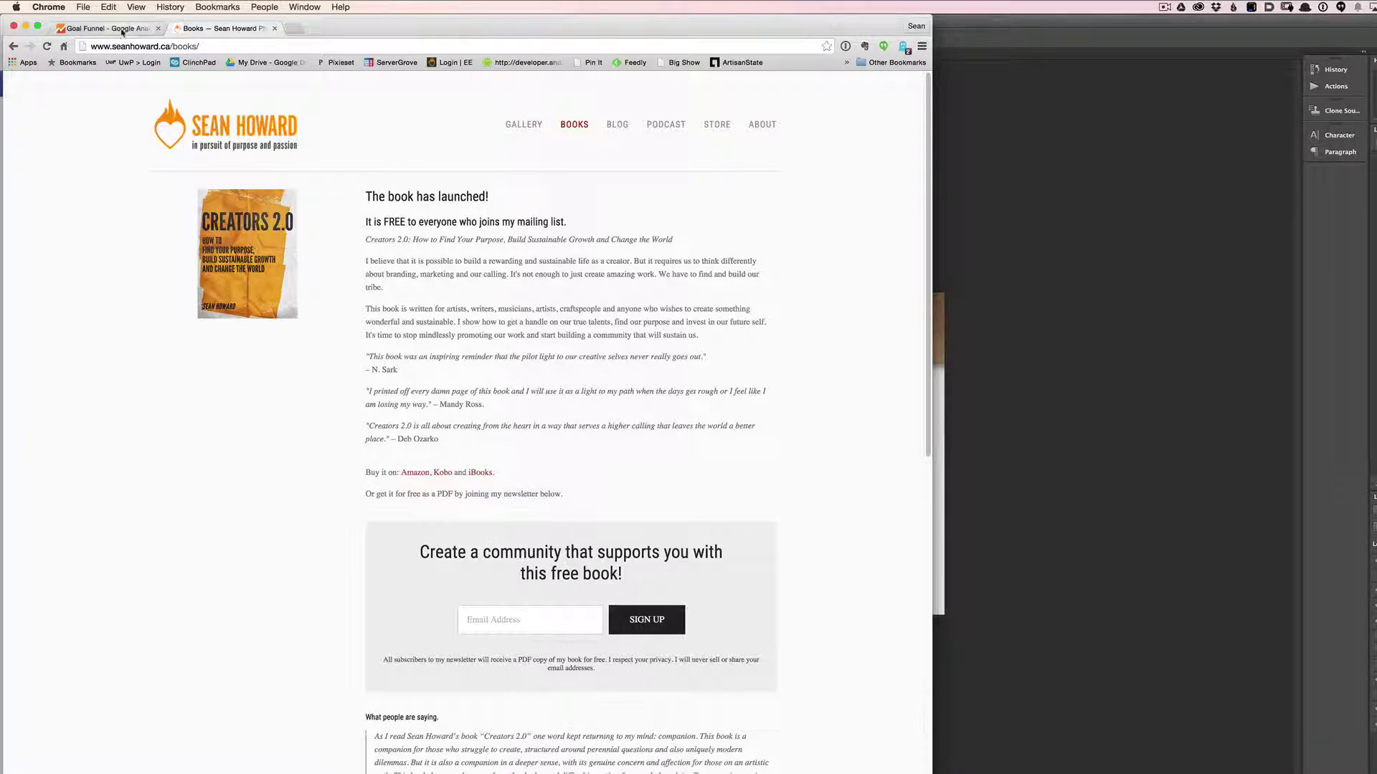
left_click(143, 28)
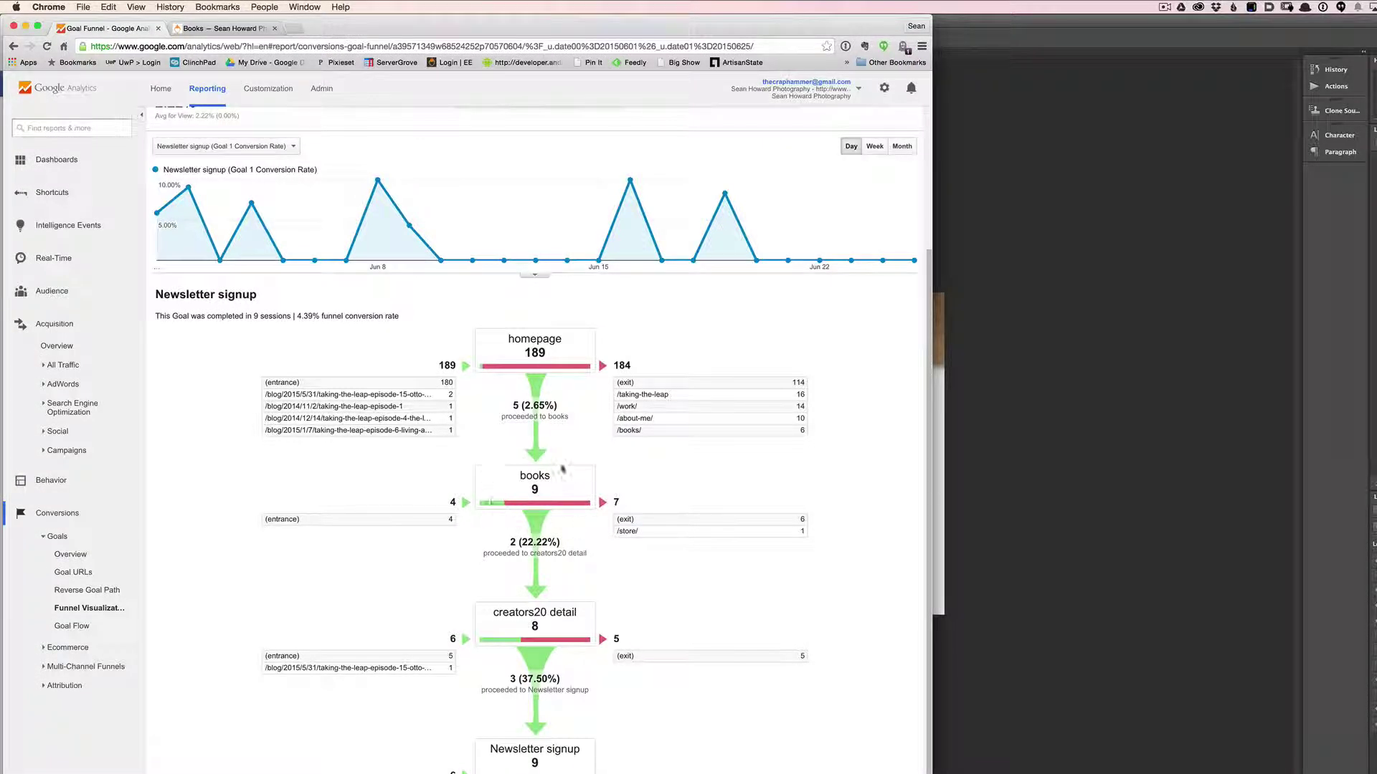
left_click(242, 29)
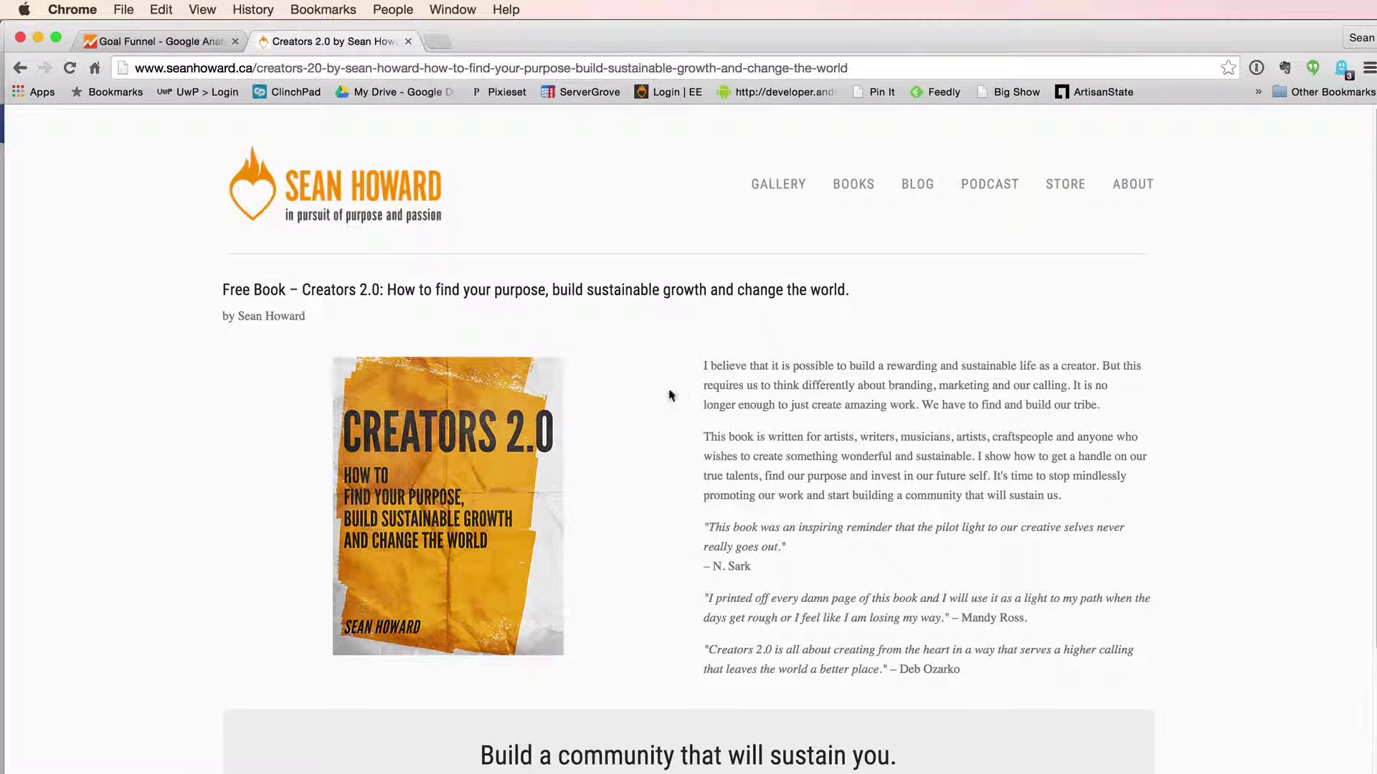
- Scroll the Creators 2.0 page and advance the book preview three spreads
scroll(853, 629, "down", 3)
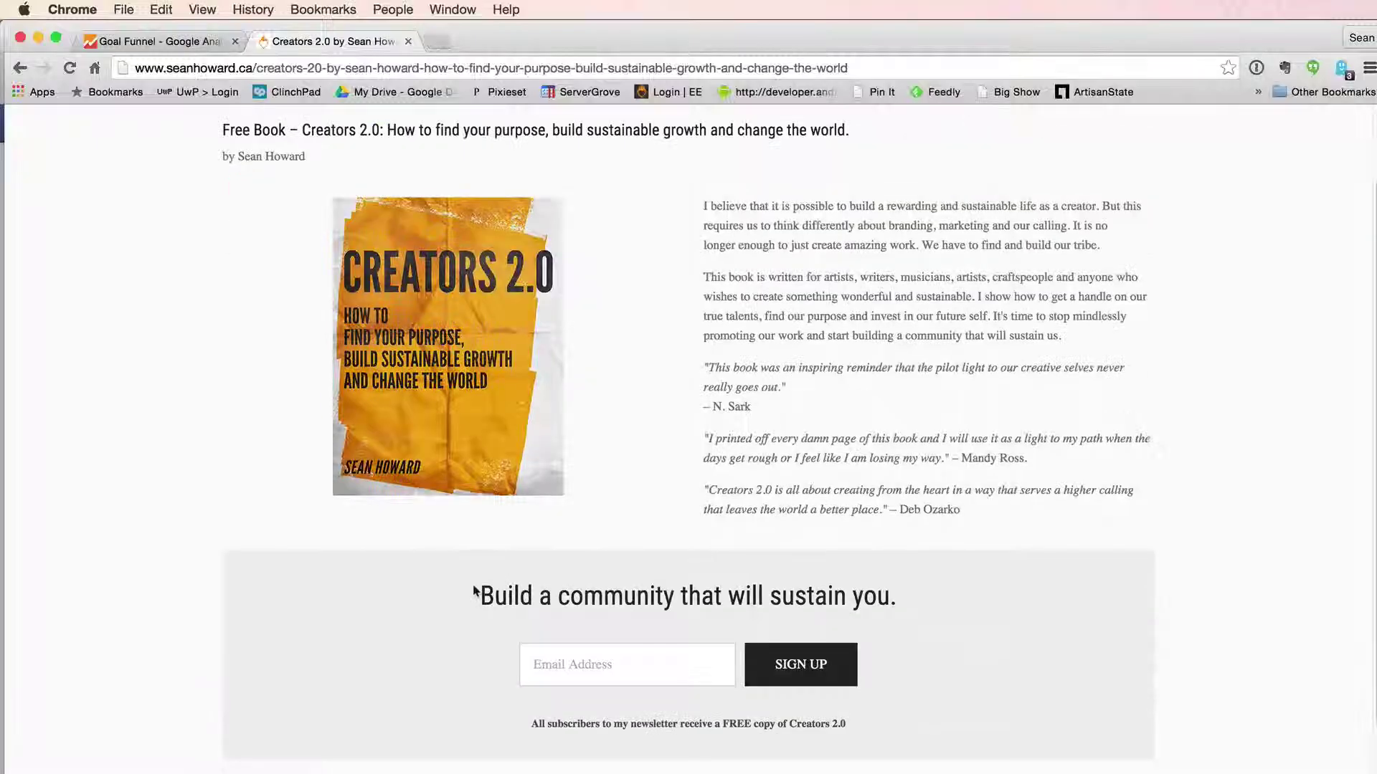
scroll(566, 601, "down", 5)
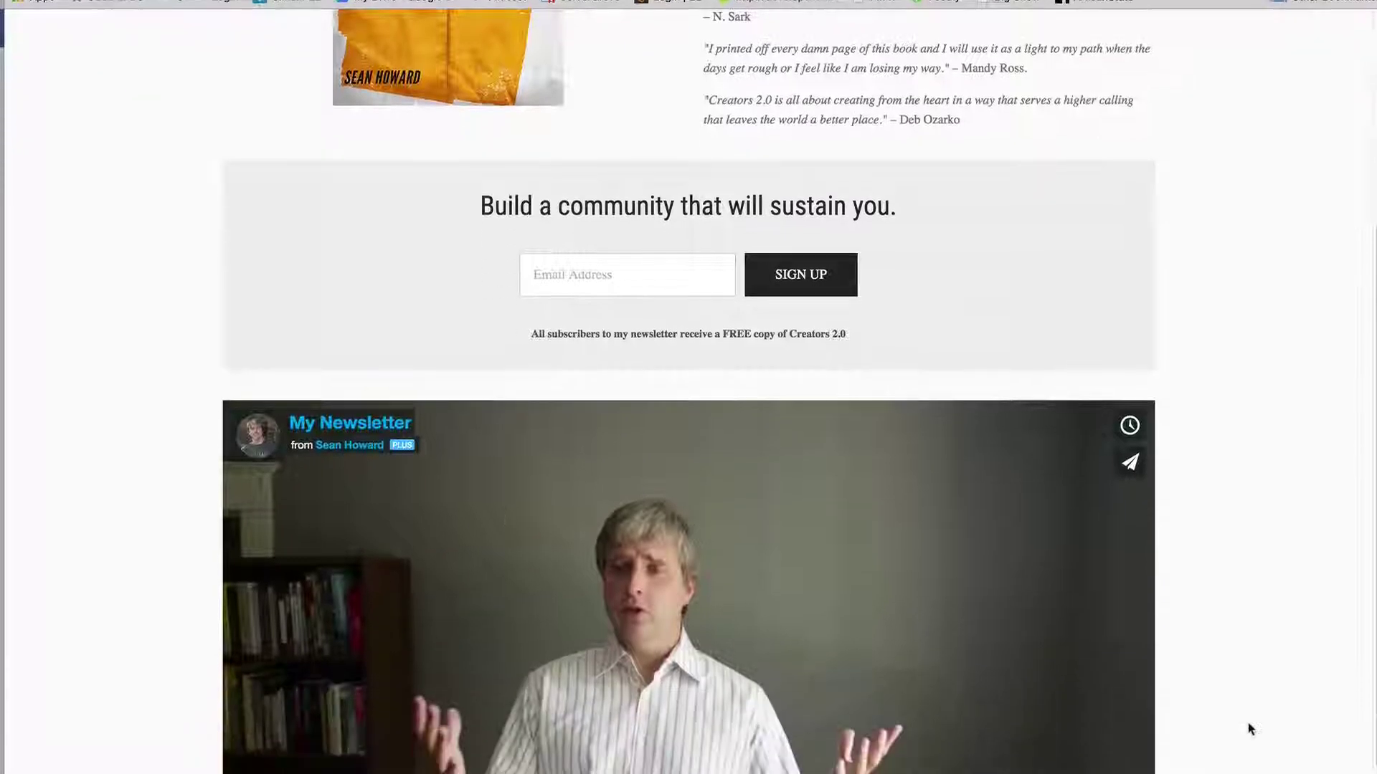
scroll(570, 592, "down", 8)
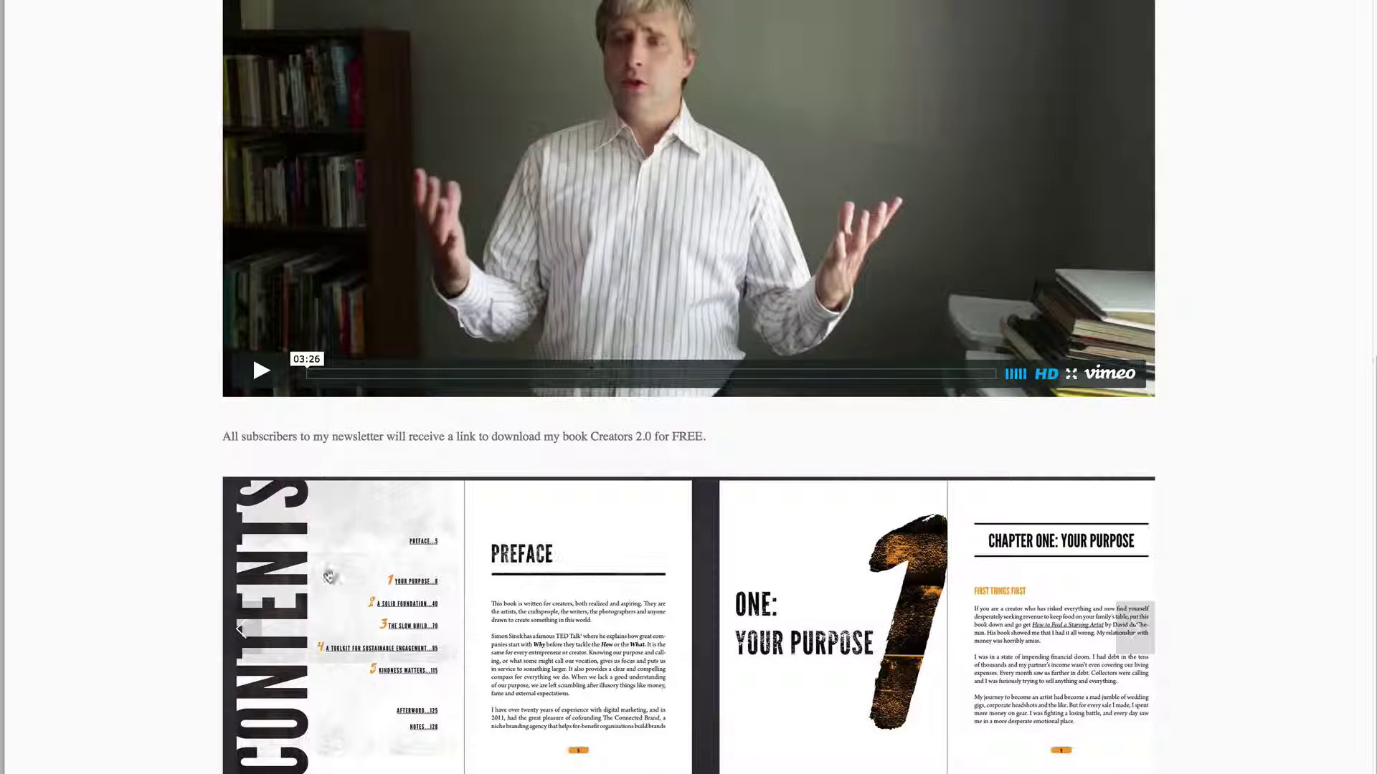
left_click(1135, 629)
left_click(1135, 628)
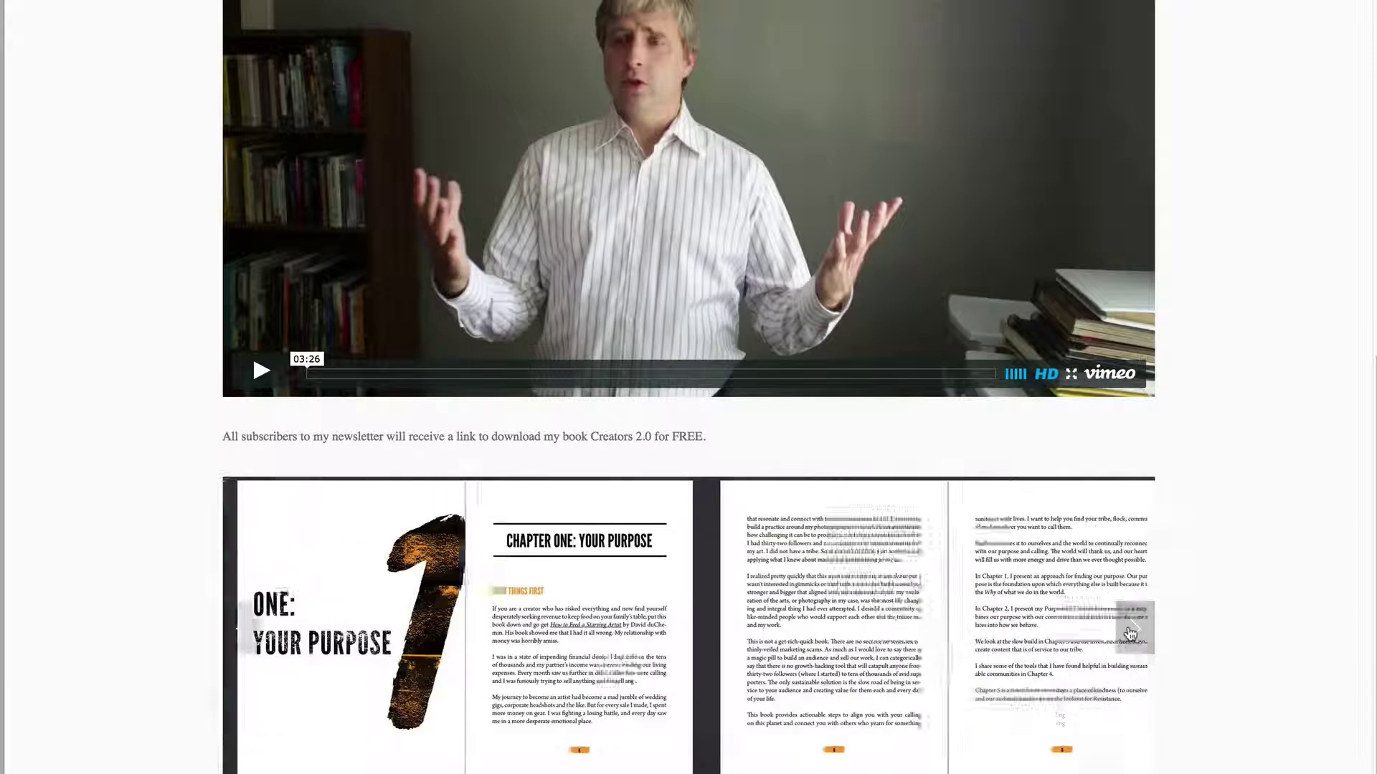
left_click(1135, 629)
scroll(480, 342, "down", 6)
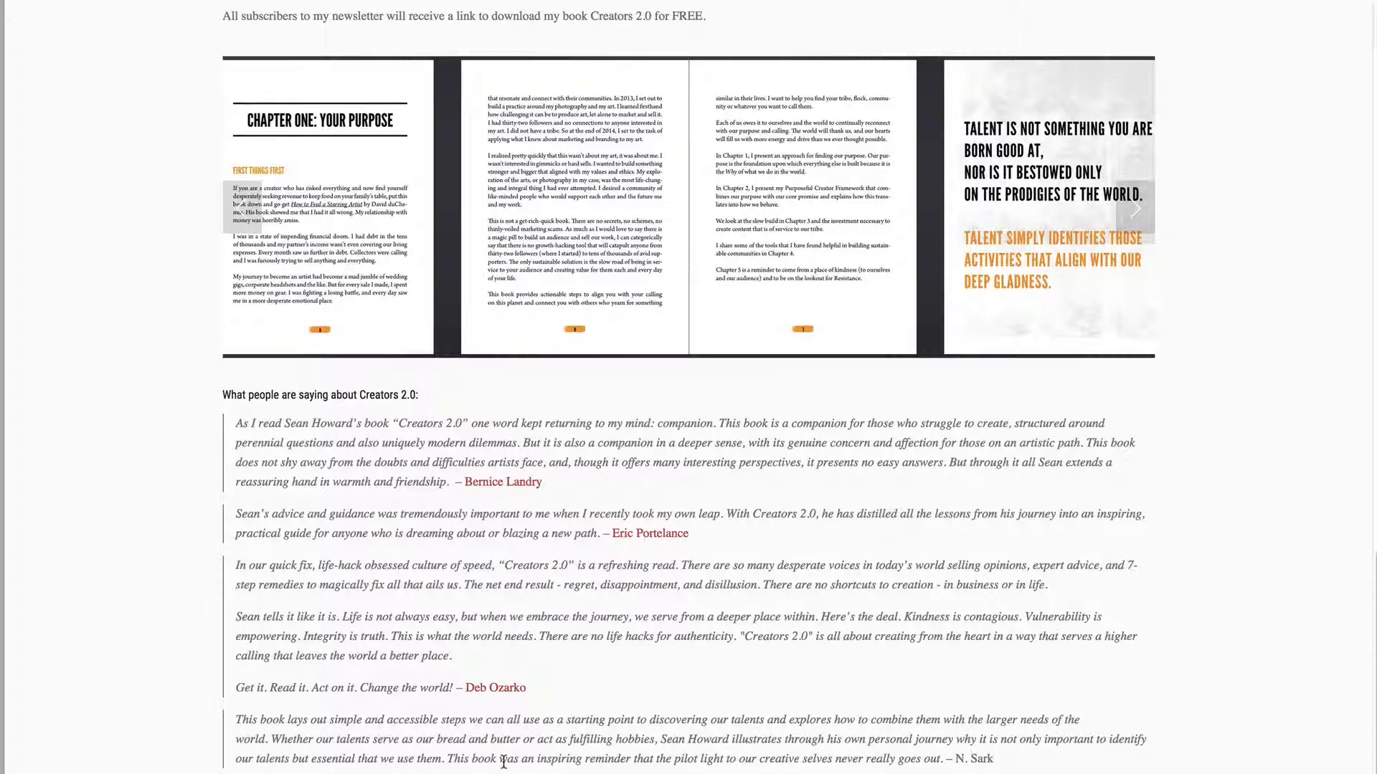
scroll(505, 764, "up", 5)
scroll(505, 766, "up", 15)
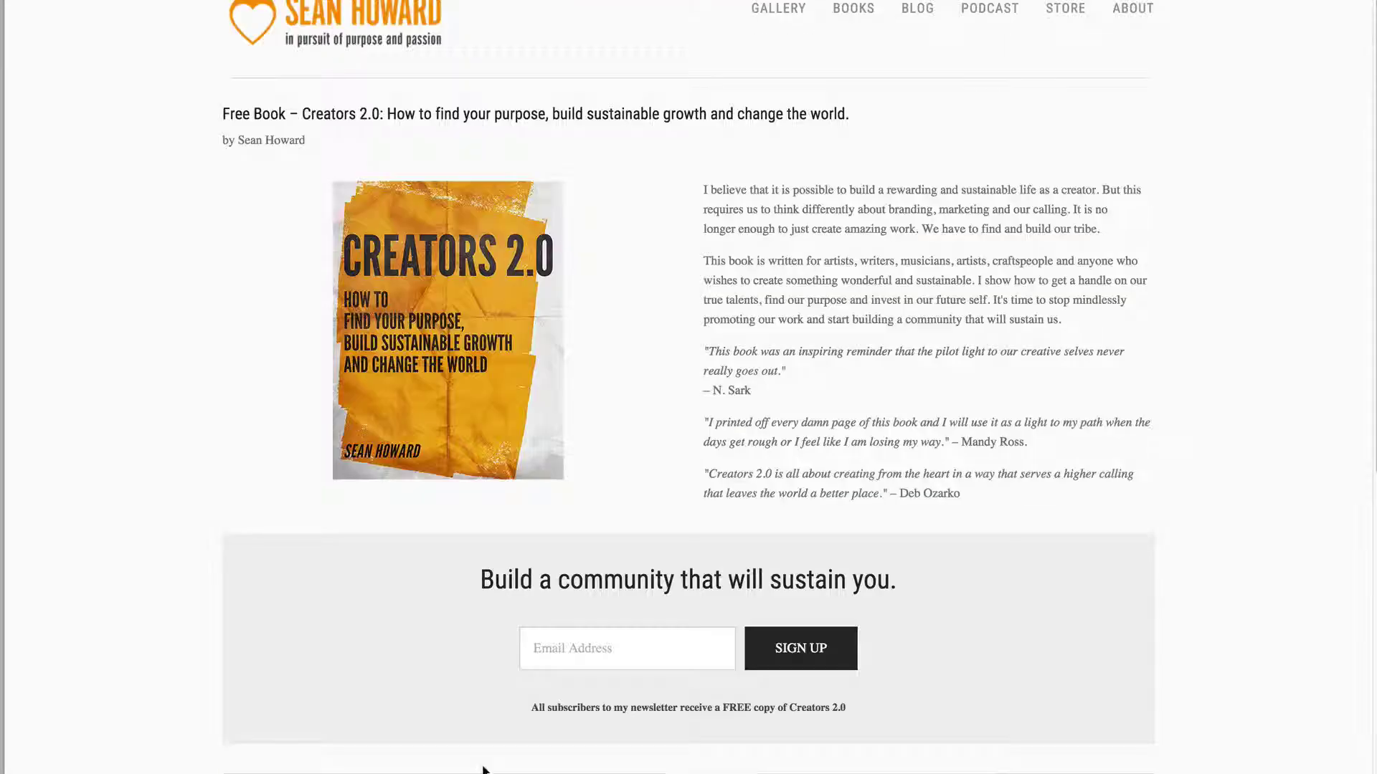
scroll(832, 638, "down", 8)
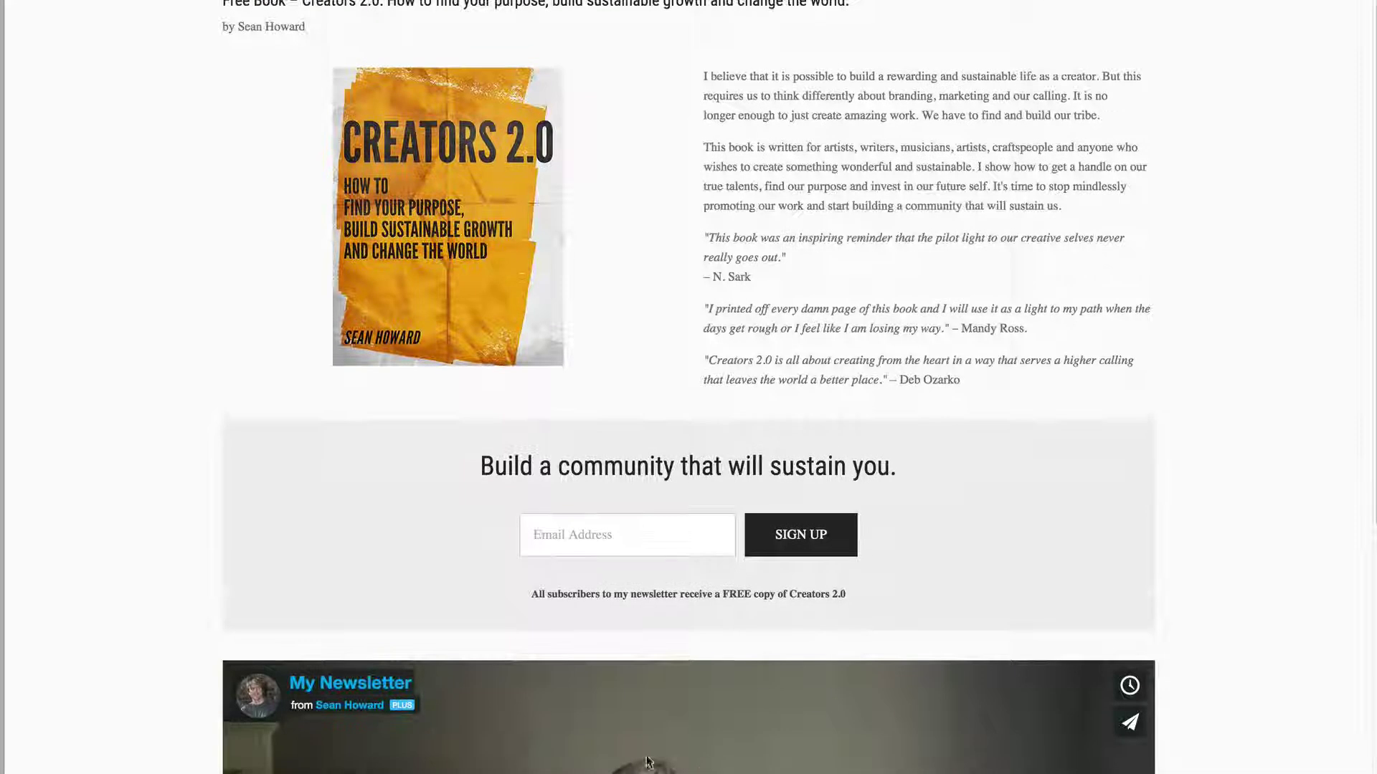
scroll(653, 371, "up", 8)
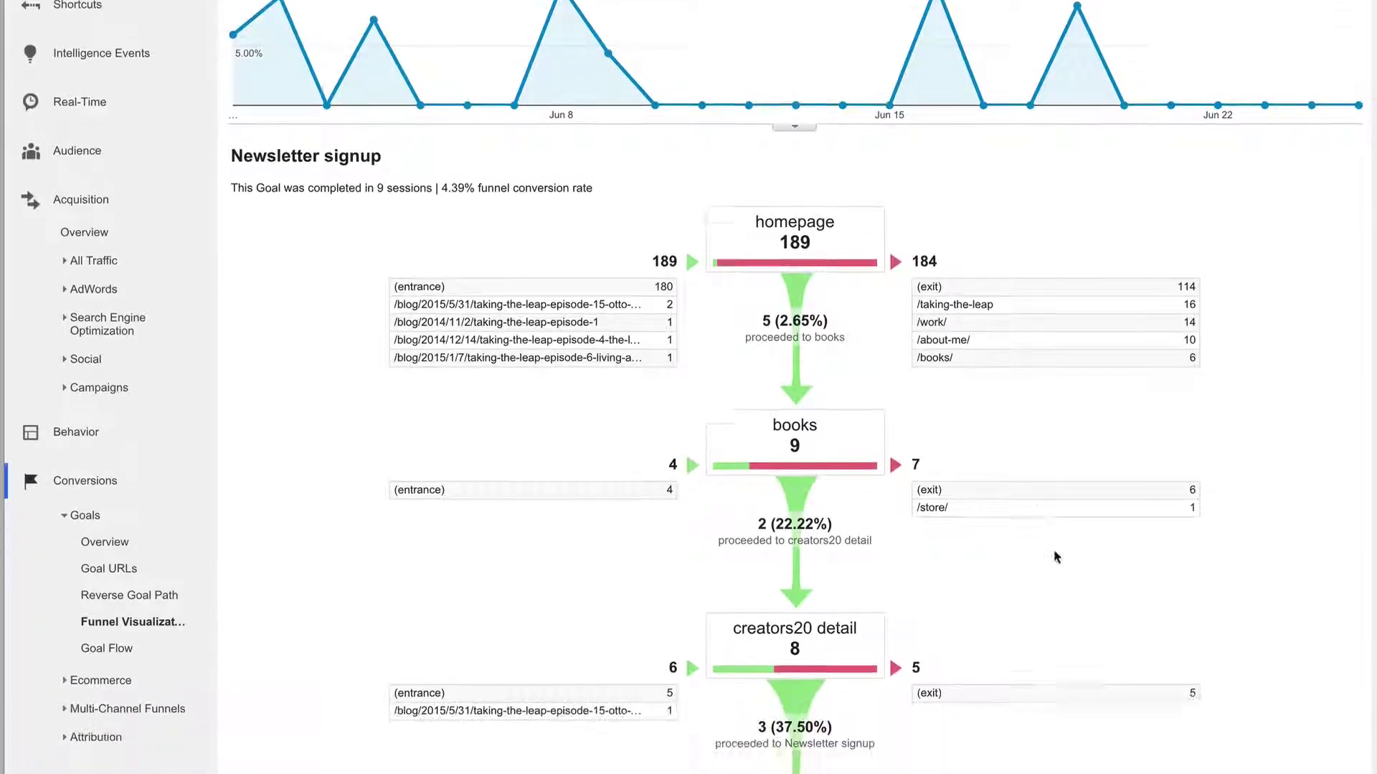
- Scroll the funnel and highlight the creators20 step's count of 8
scroll(1054, 552, "down", 5)
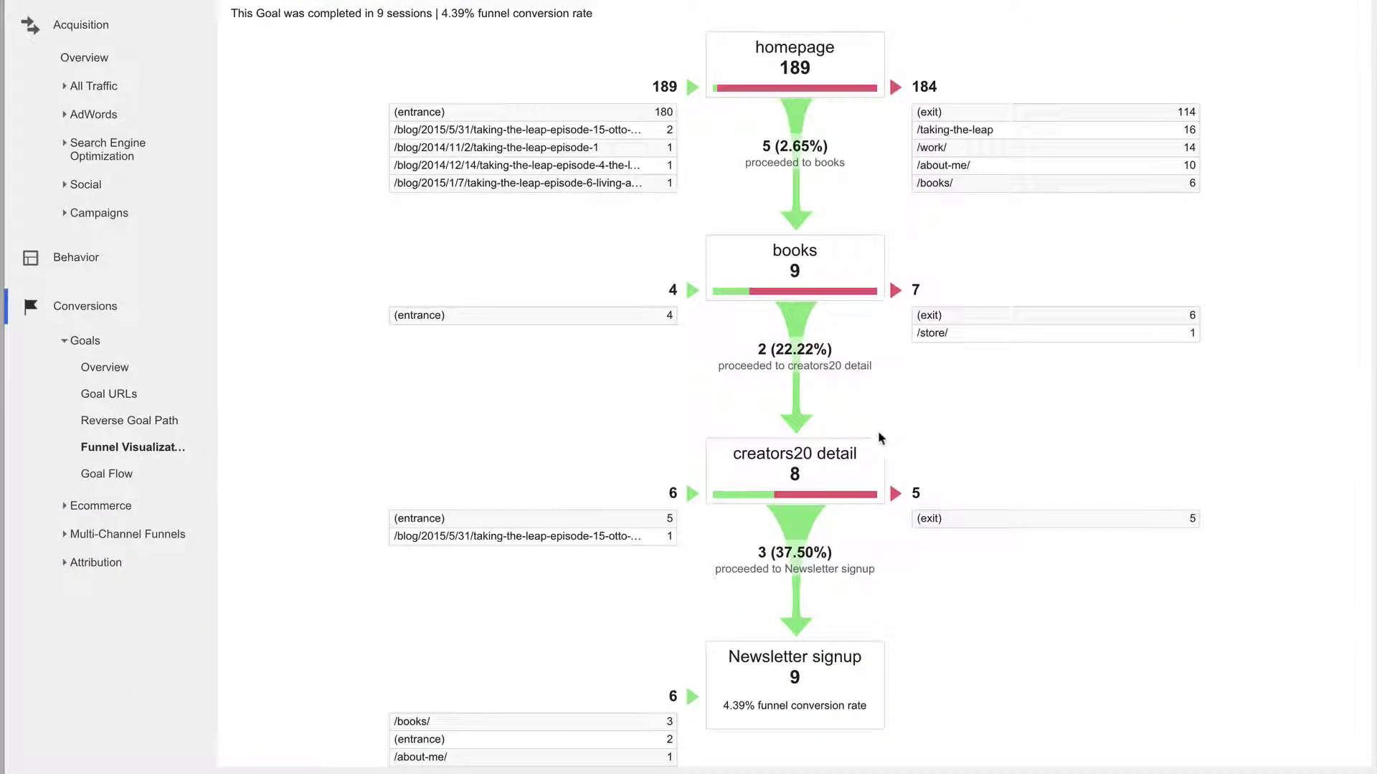
left_click_drag(736, 452, 839, 470)
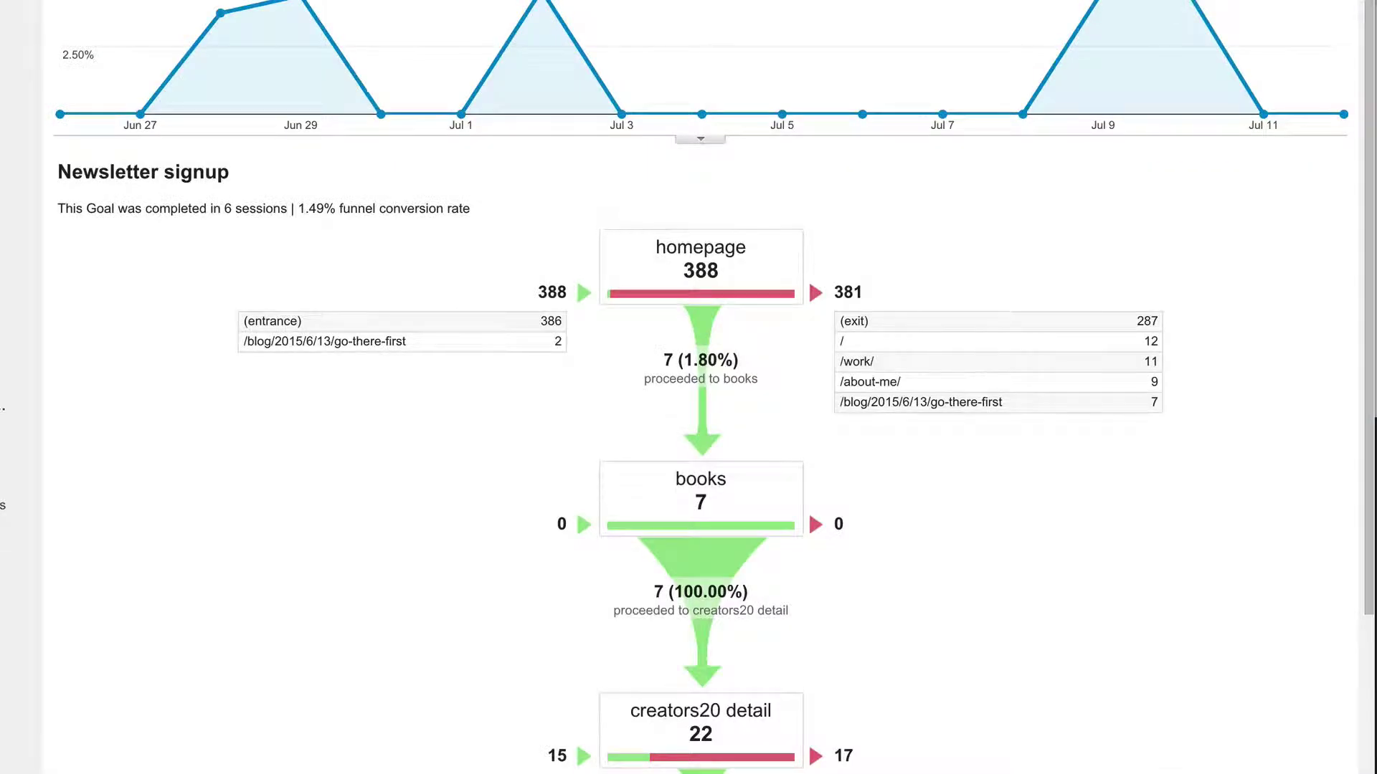
scroll(688, 387, "down", 4)
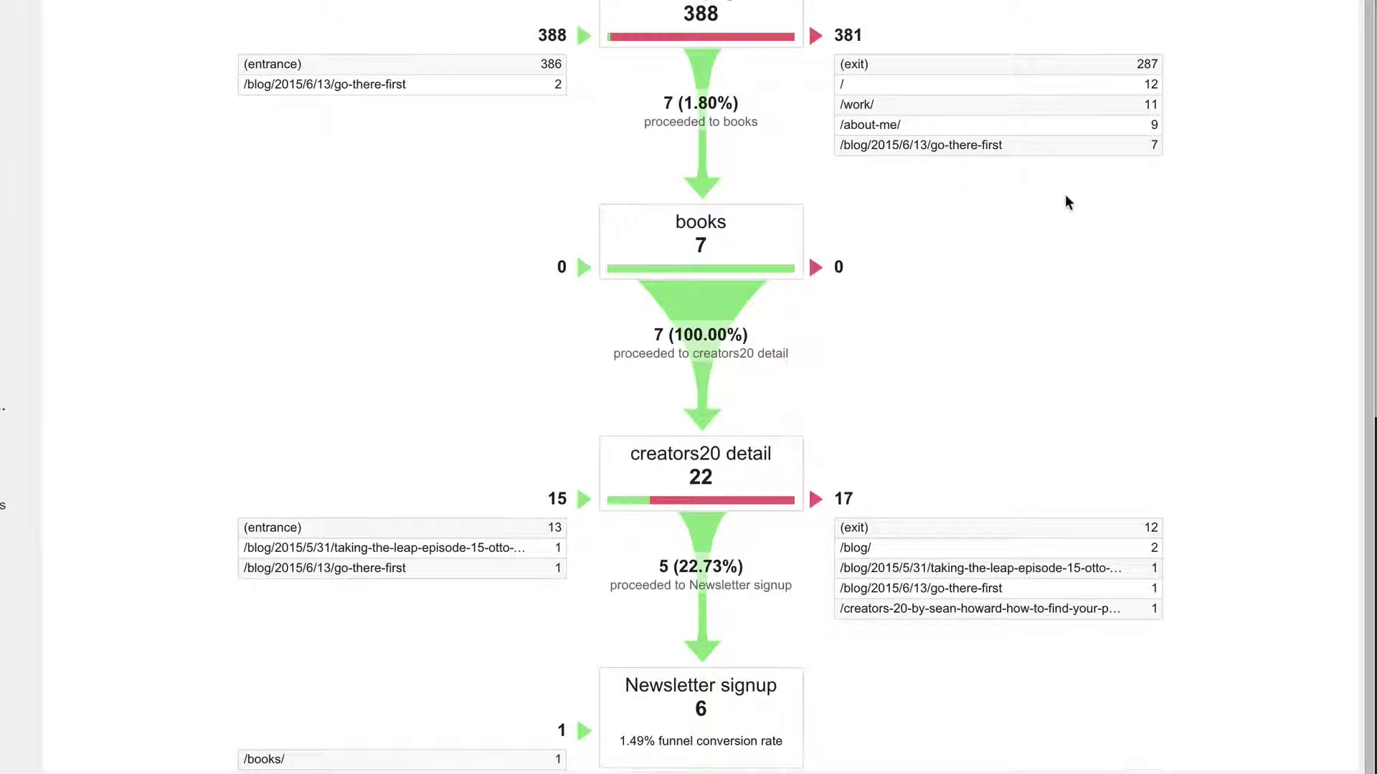
scroll(1062, 201, "up", 4)
scroll(1057, 206, "down", 2)
scroll(1040, 206, "down", 2)
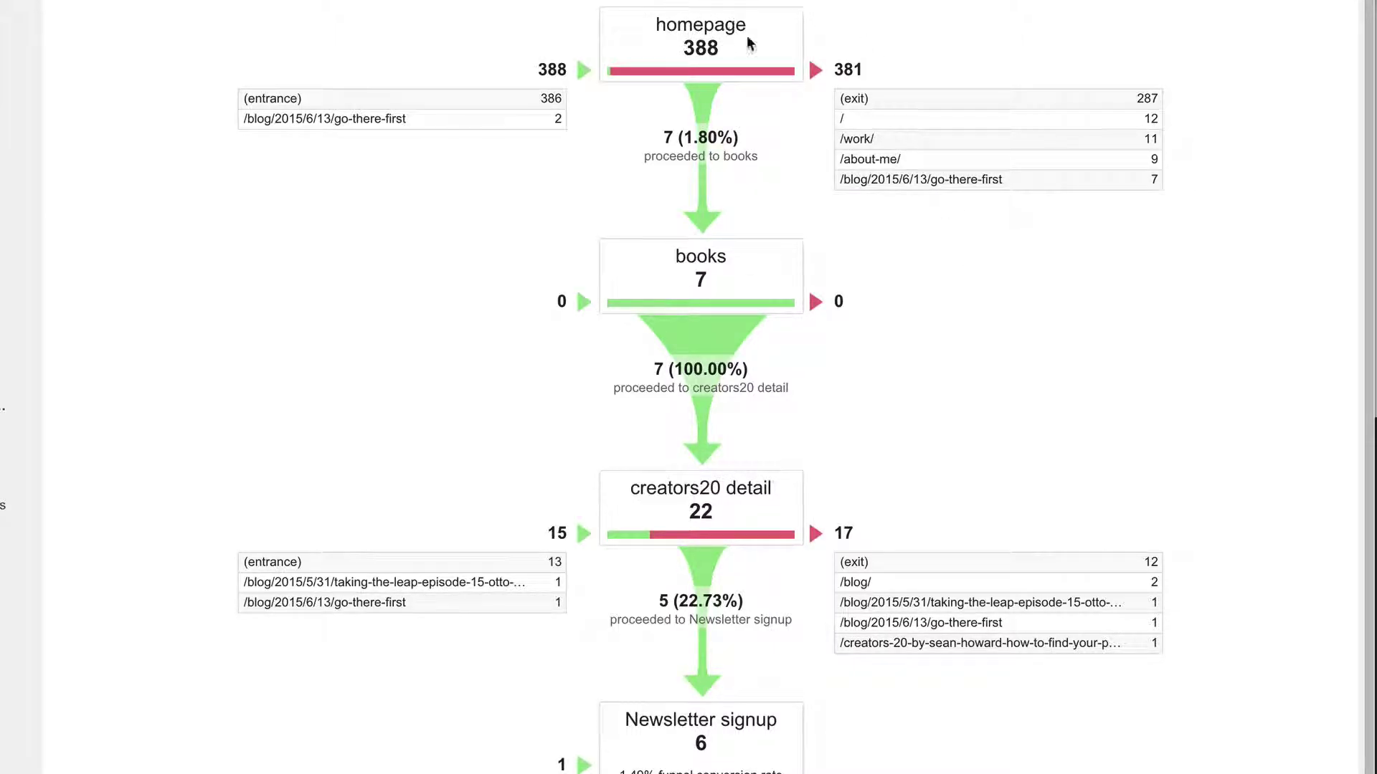
scroll(916, 163, "down", 1)
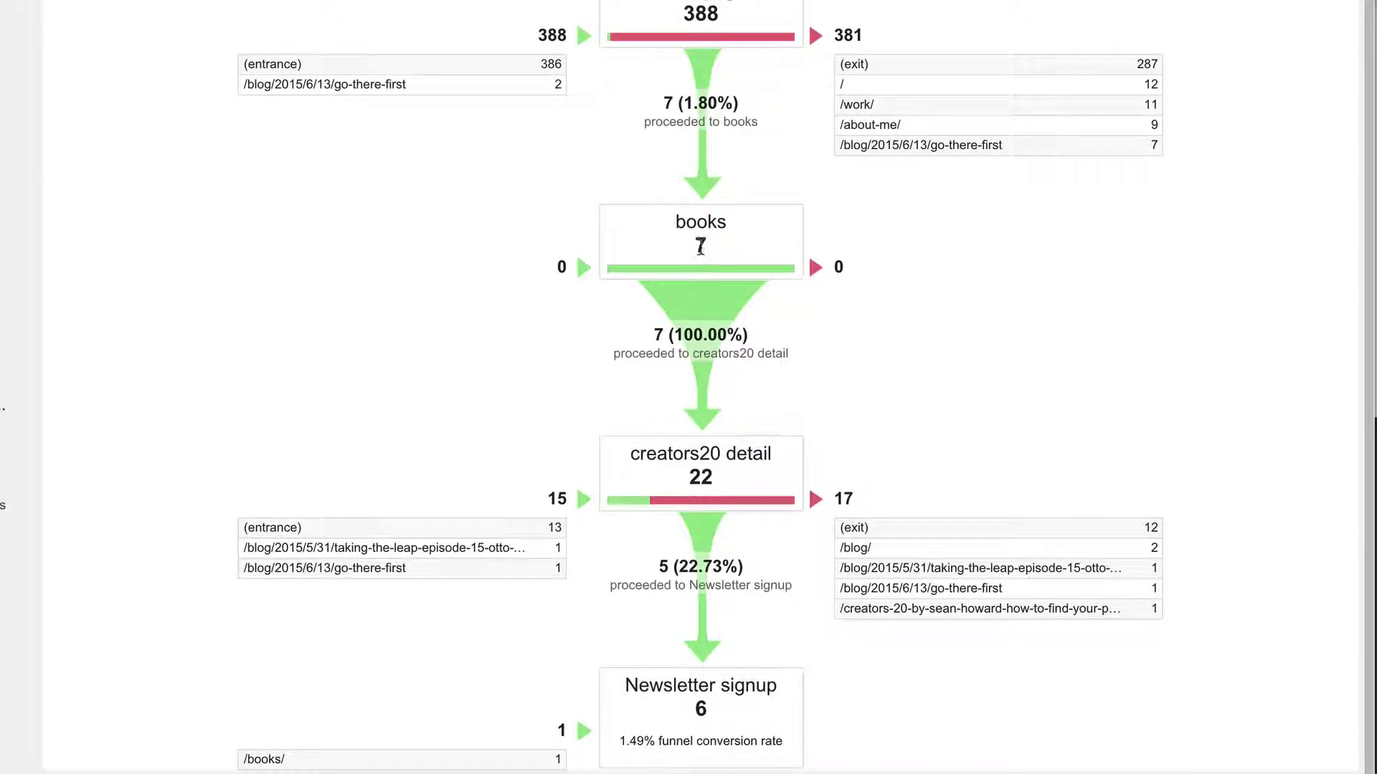
left_click_drag(629, 453, 816, 454)
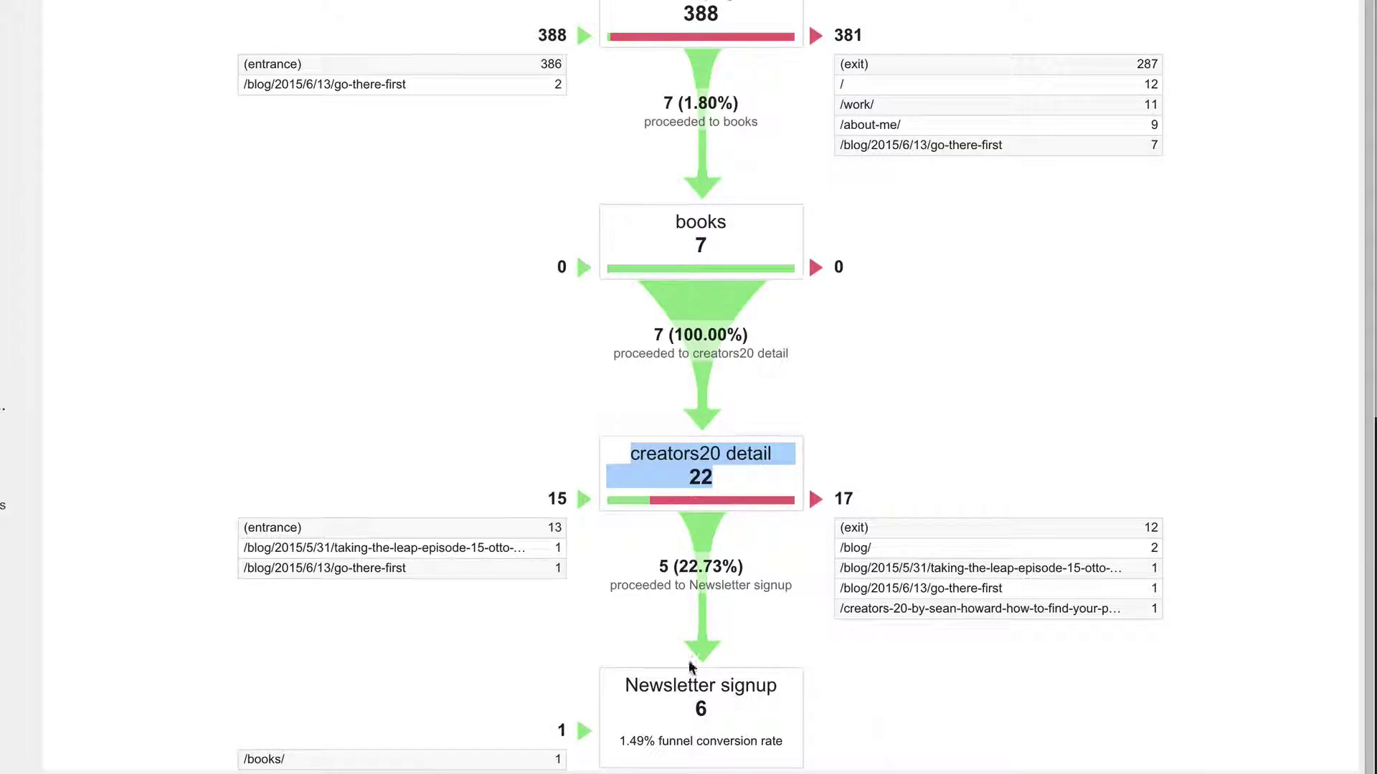
left_click_drag(678, 566, 736, 564)
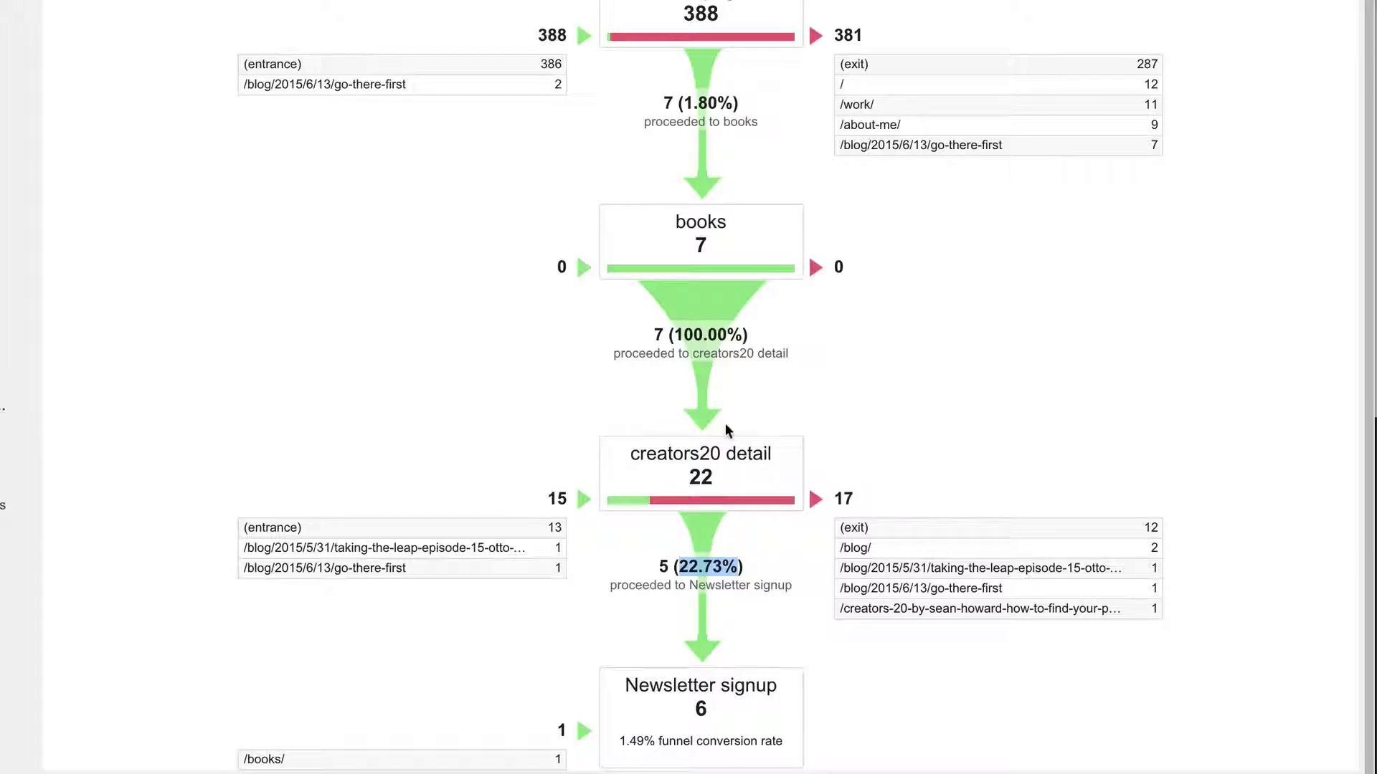
scroll(917, 315, "up", 3)
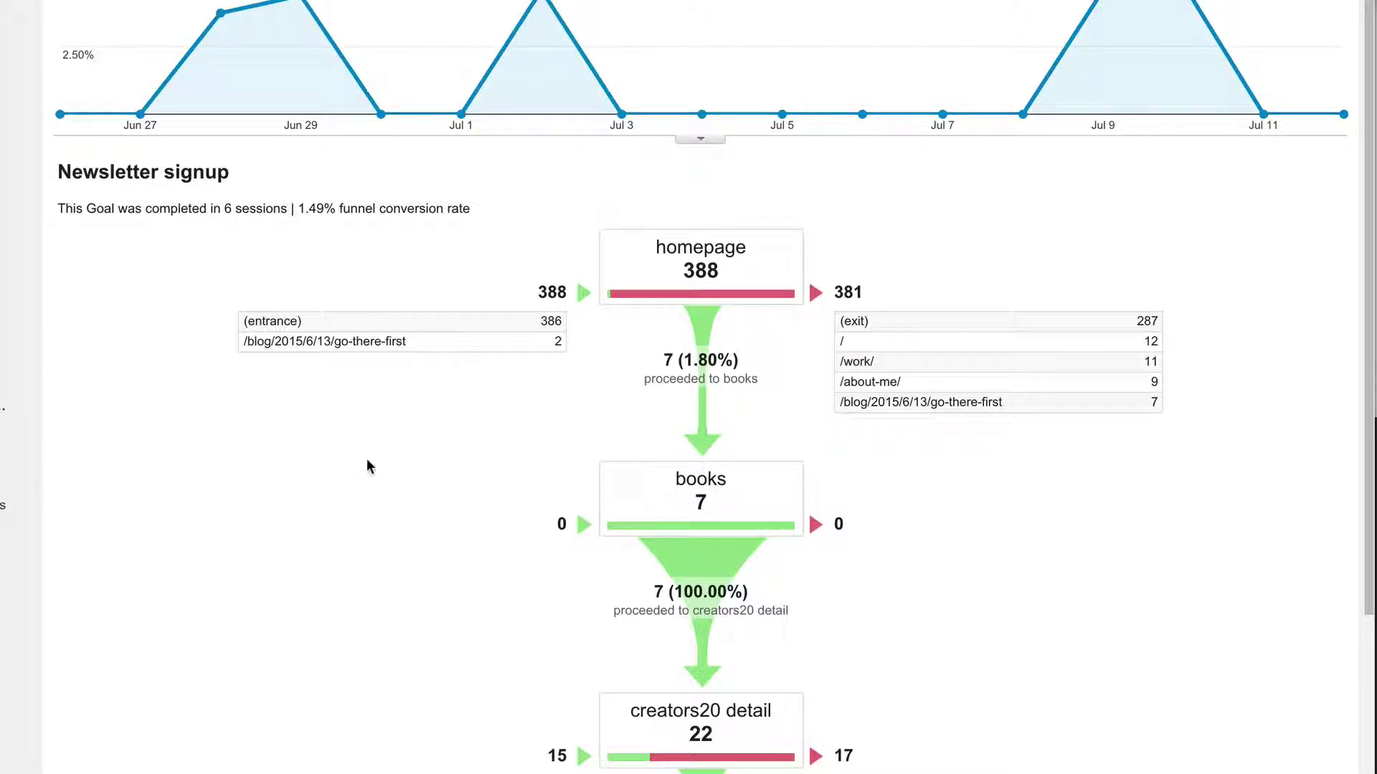
scroll(298, 520, "down", 4)
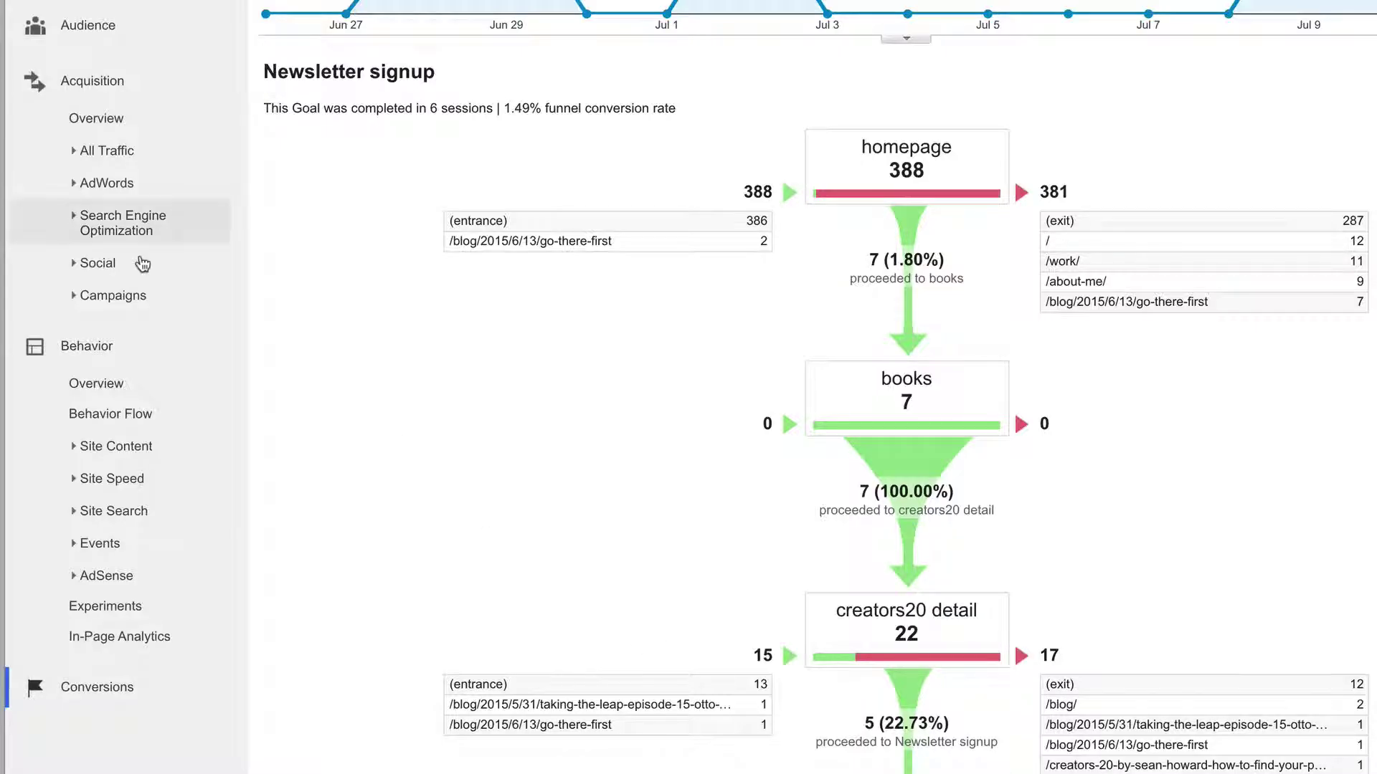
- Collapse Behavior and open Acquisition > Campaigns > All Campaigns
left_click(101, 348)
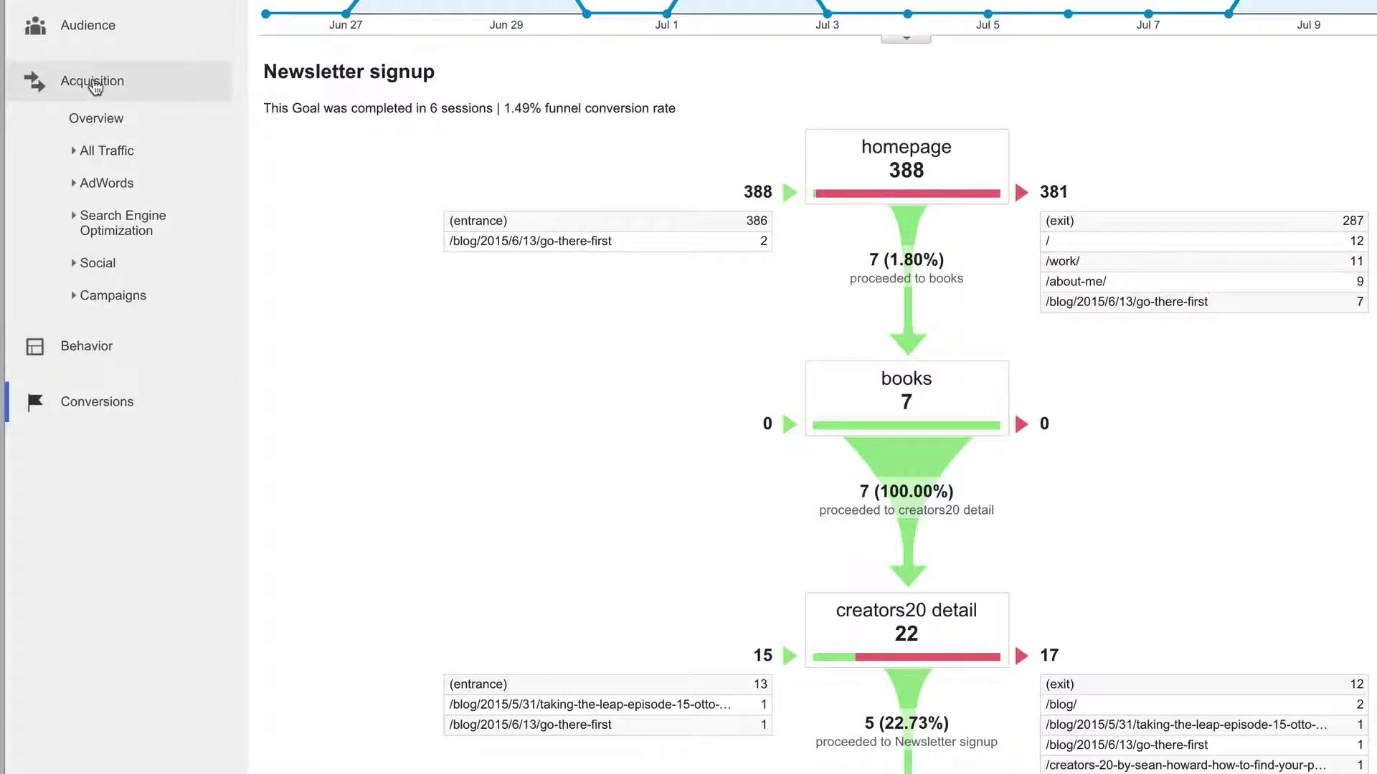
left_click(112, 300)
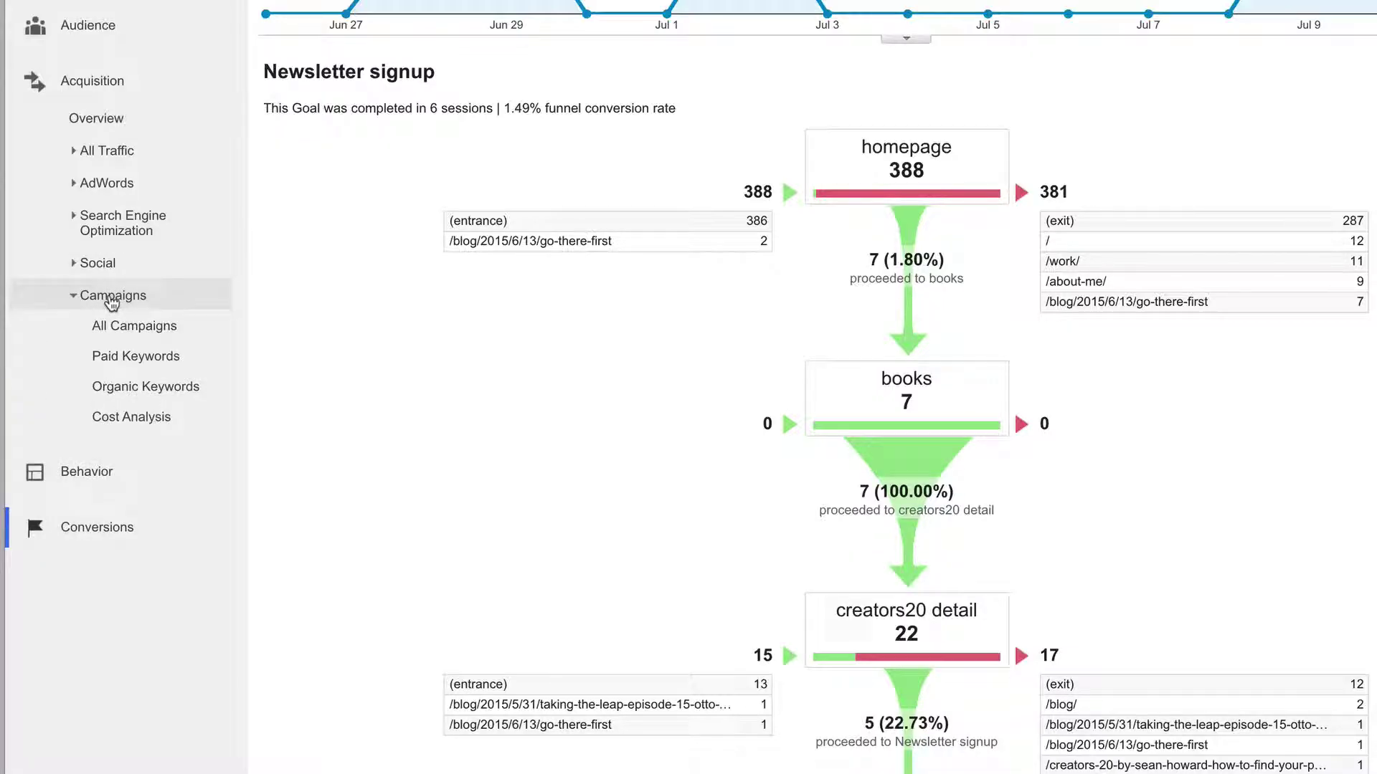
left_click(145, 331)
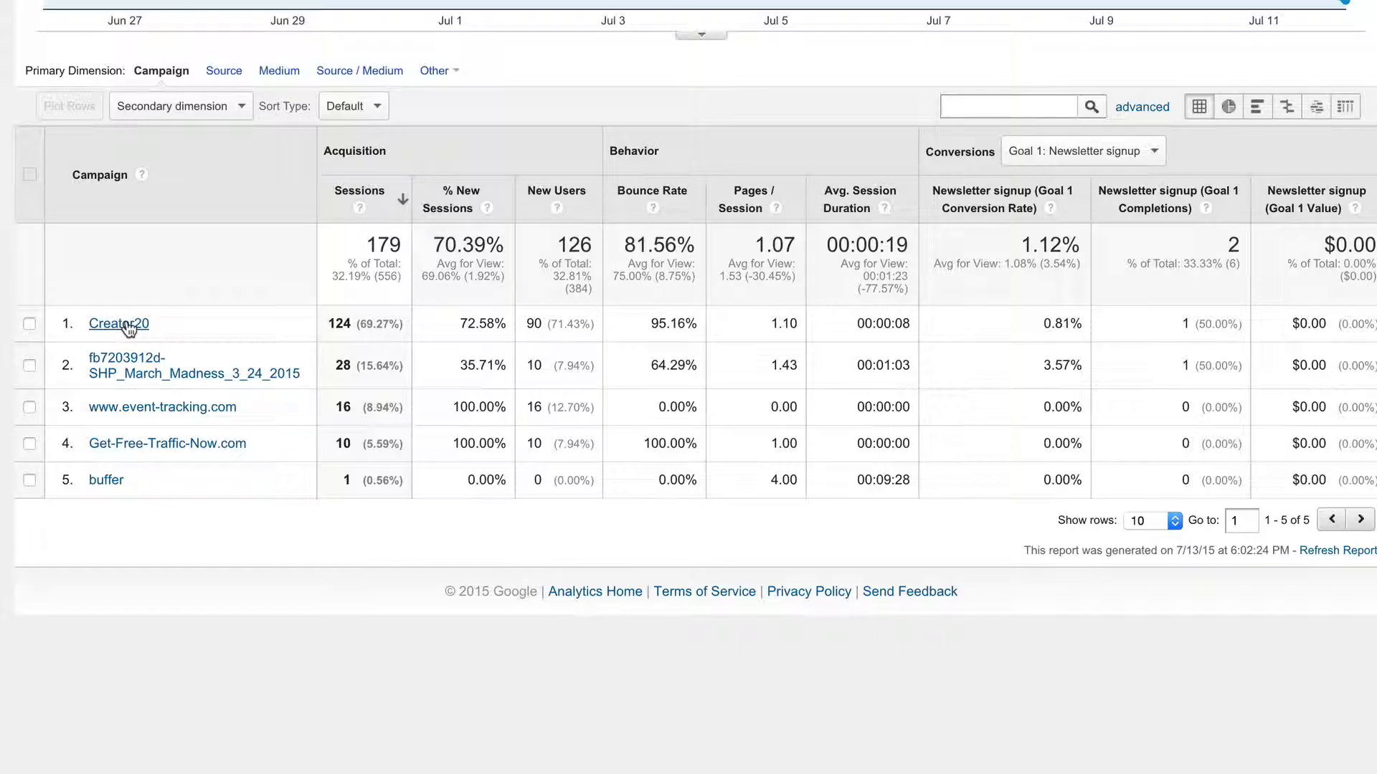
- Open the Creator20 campaign and highlight its 124 Facebook / CPC sessions and one signup
left_click(118, 326)
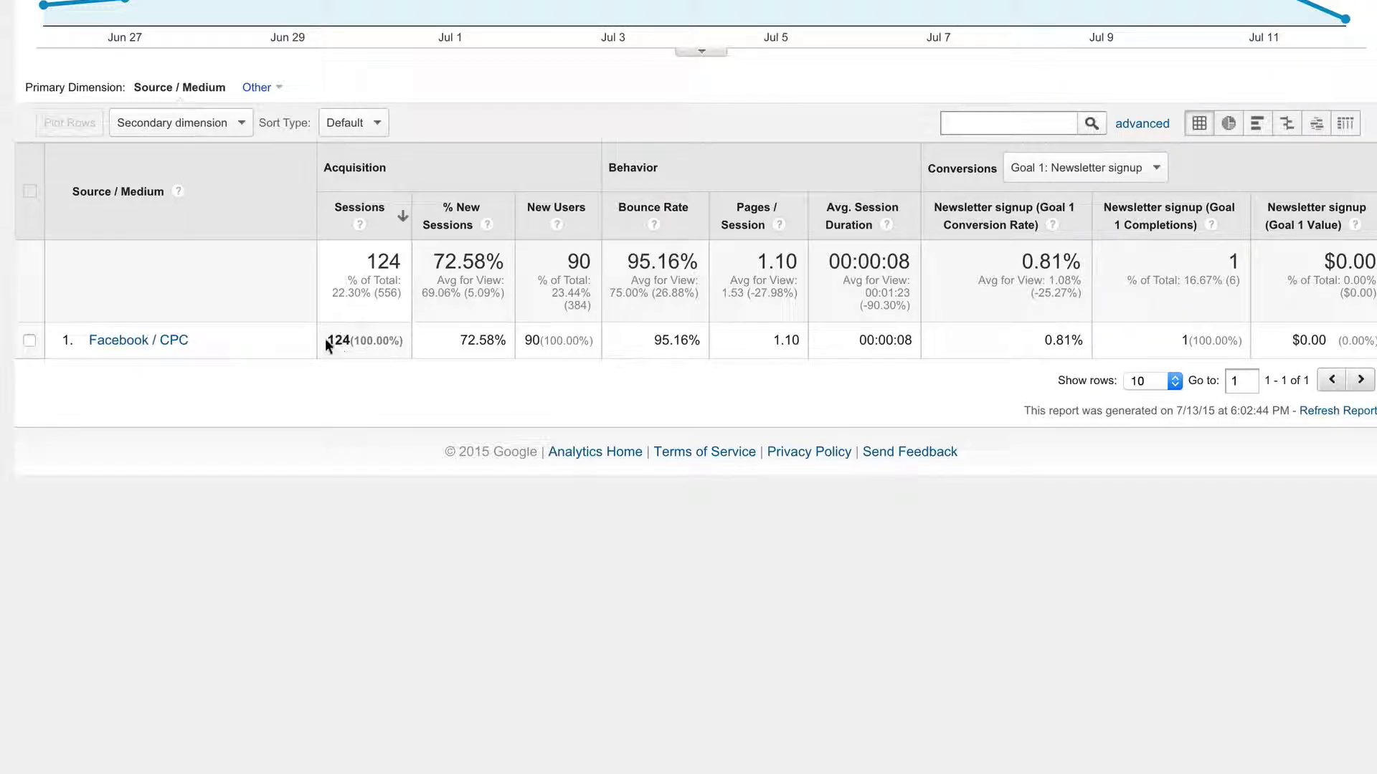
left_click_drag(327, 343, 399, 343)
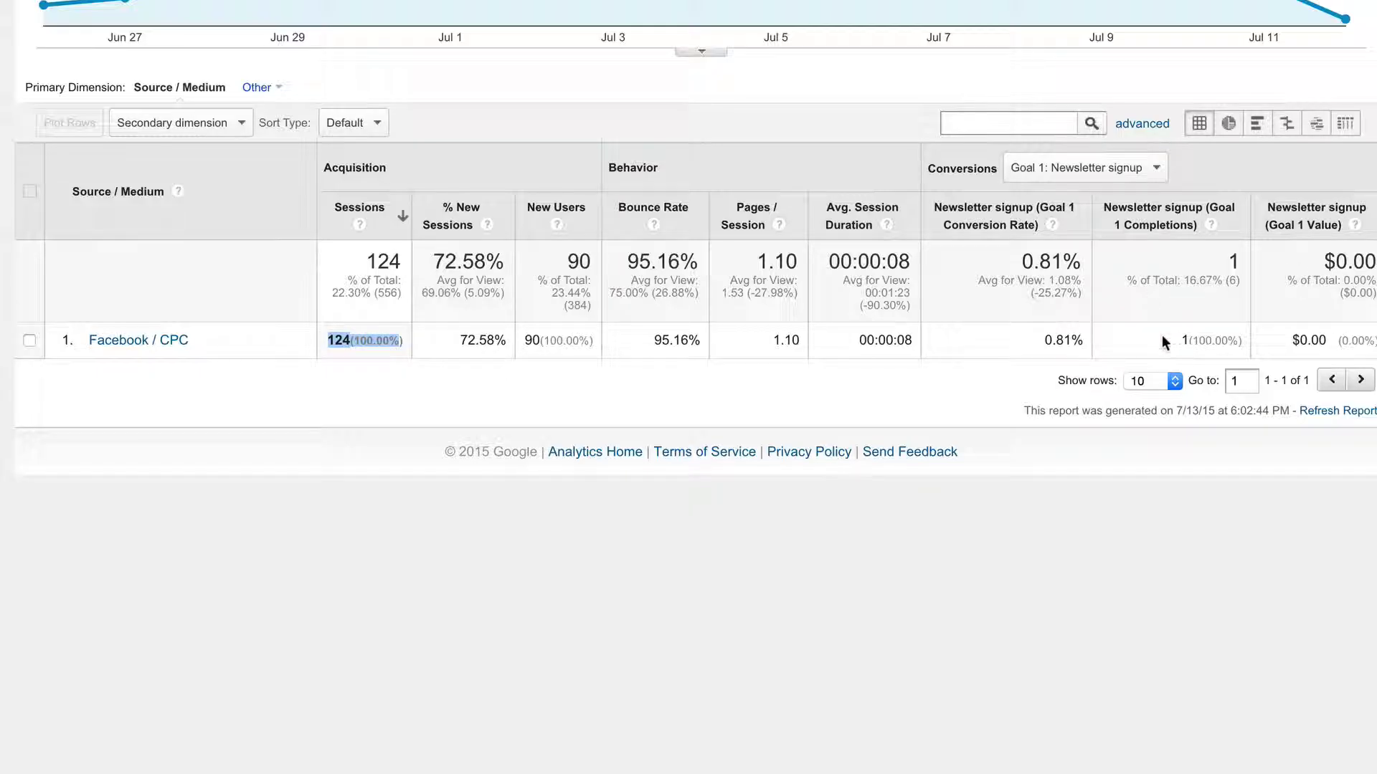
left_click_drag(1180, 341, 1244, 335)
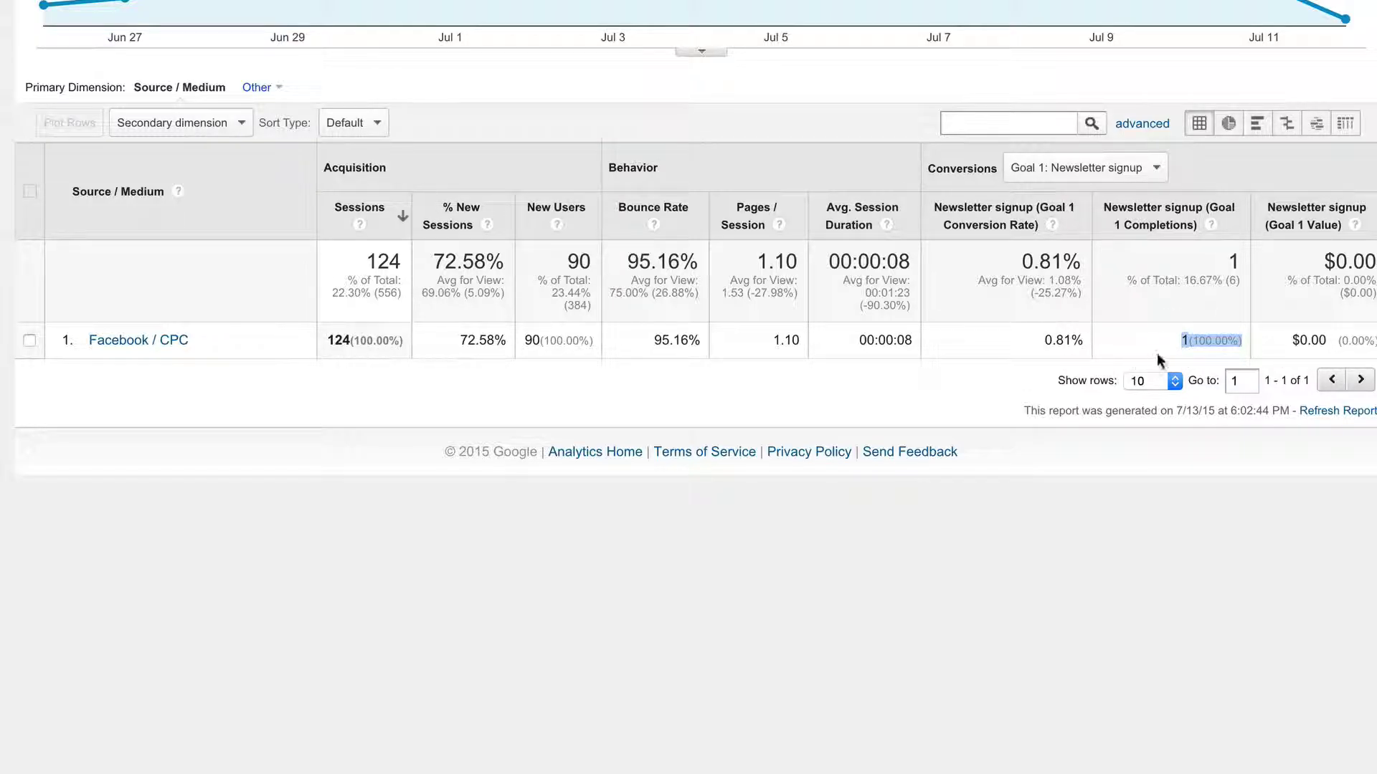
- Highlight the Goal 1 Completions totals of 6 and 1 in the table
left_click(1228, 256)
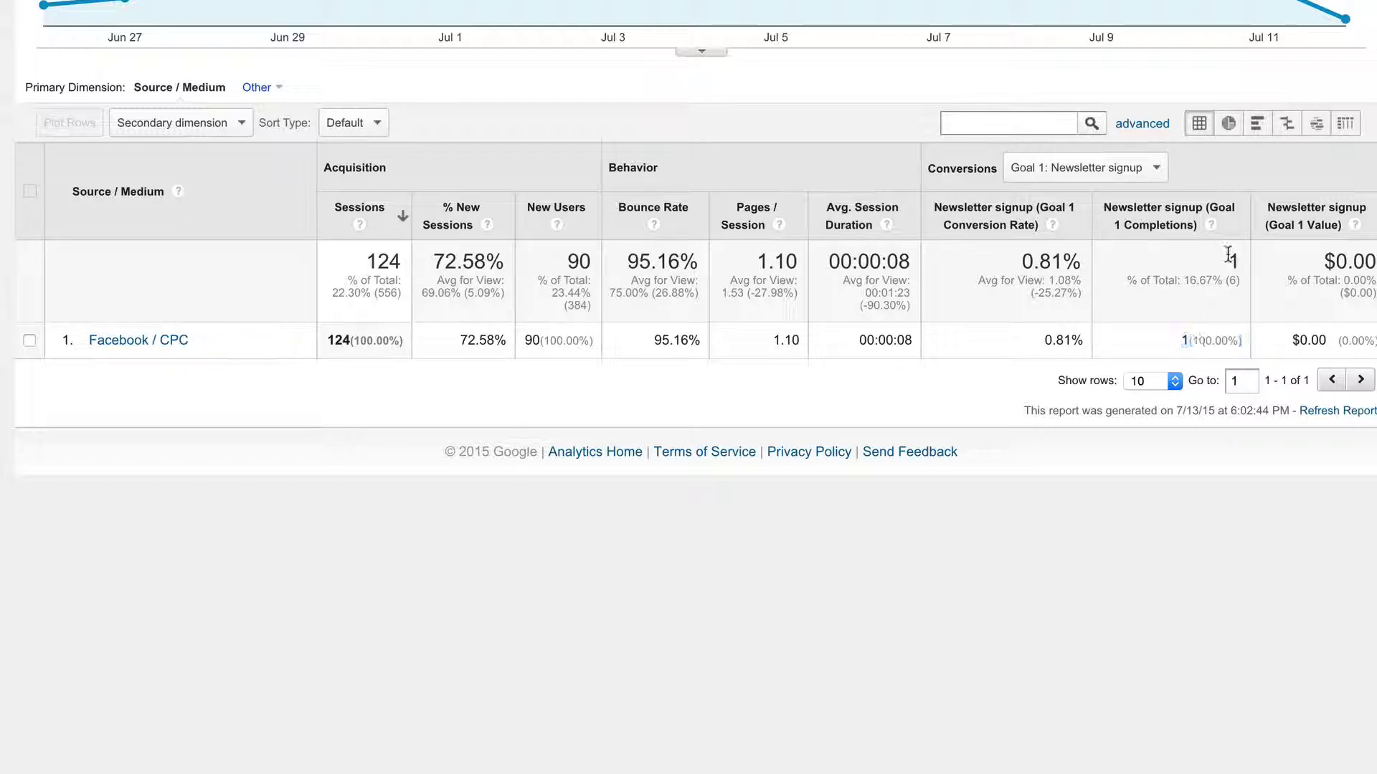
left_click_drag(1229, 256, 1250, 335)
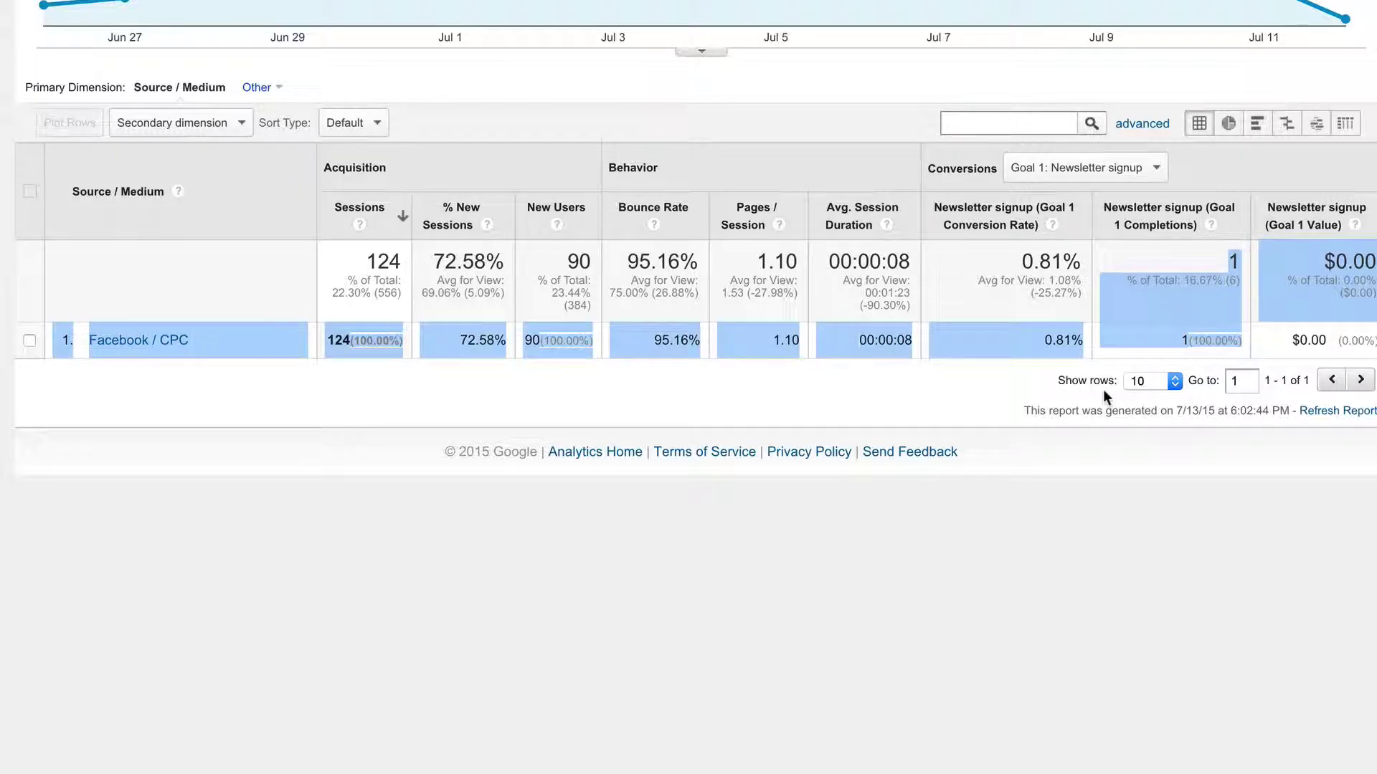
left_click(1234, 263)
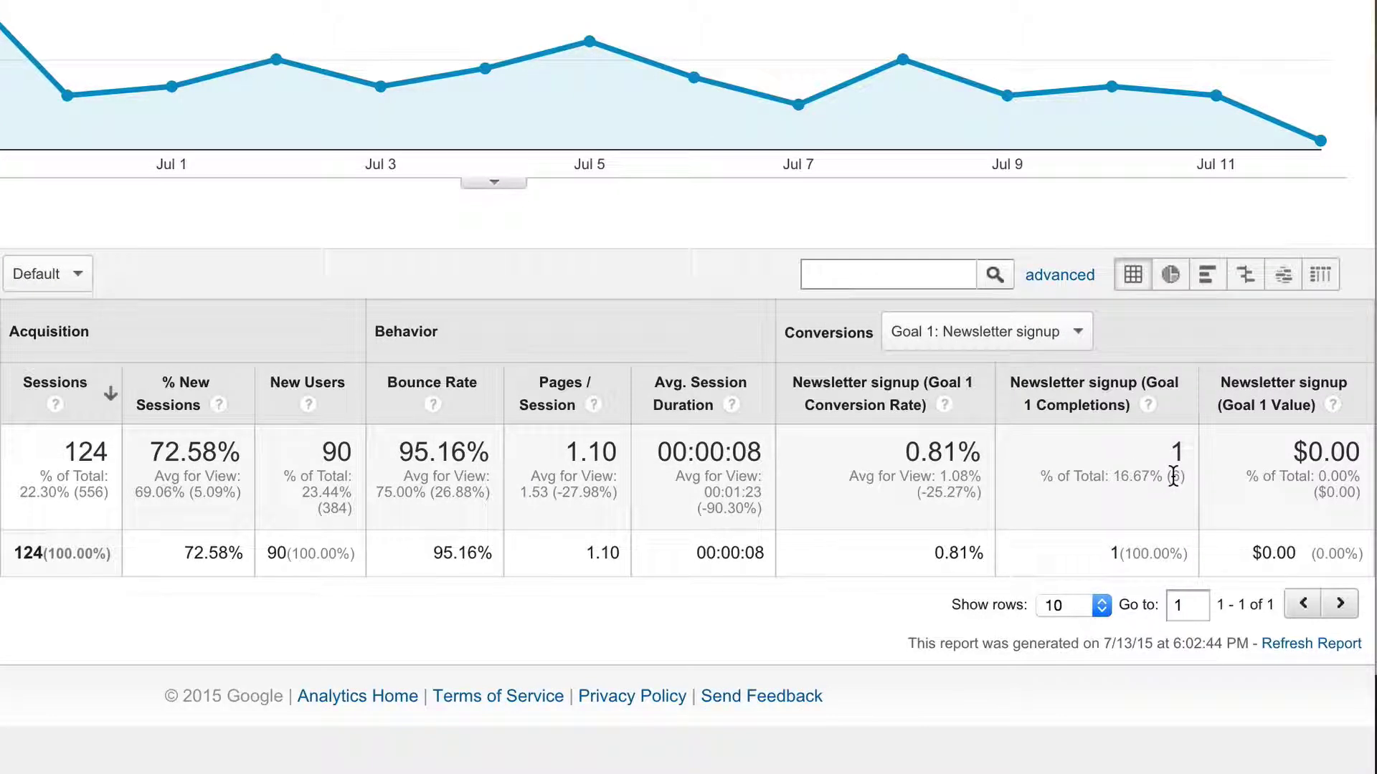
double_click(1175, 477)
left_click_drag(1156, 444, 1150, 512)
left_click(1126, 458)
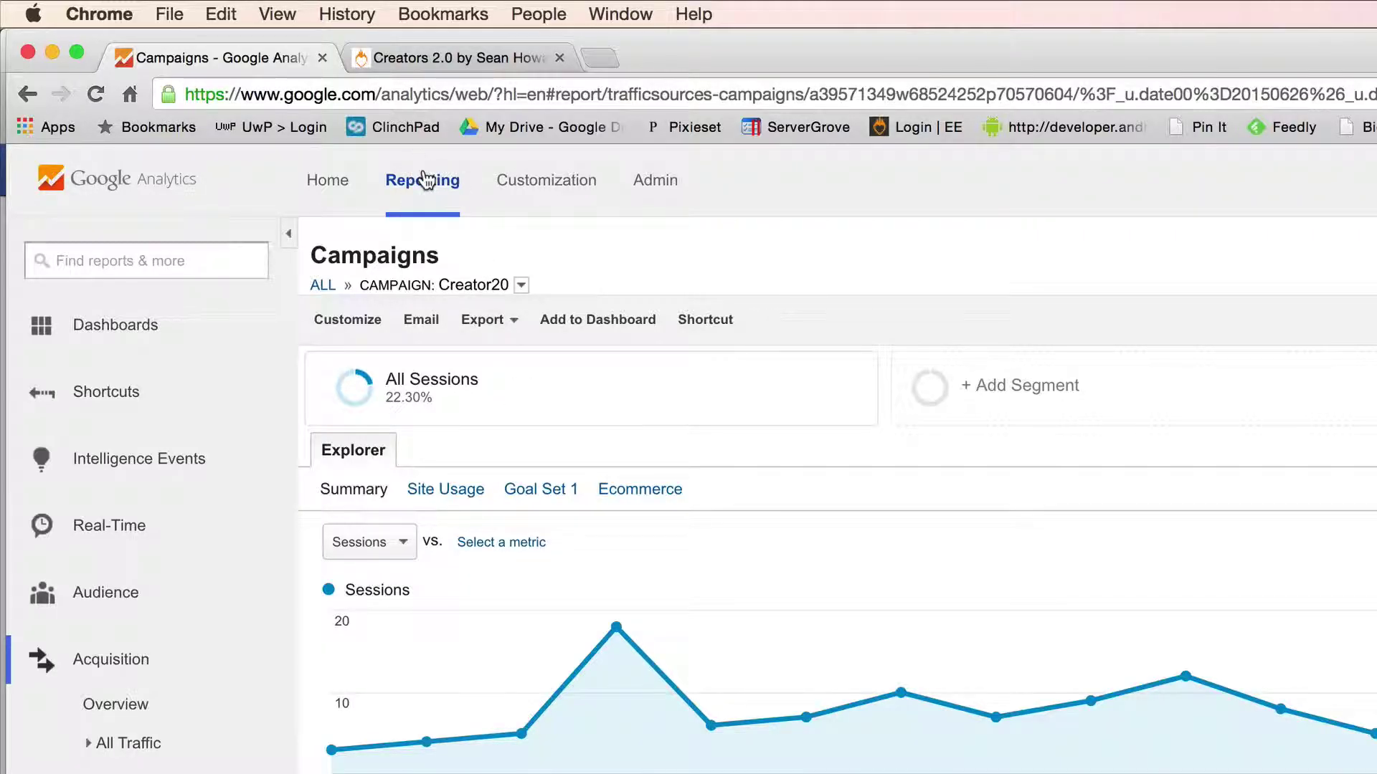
left_click(655, 182)
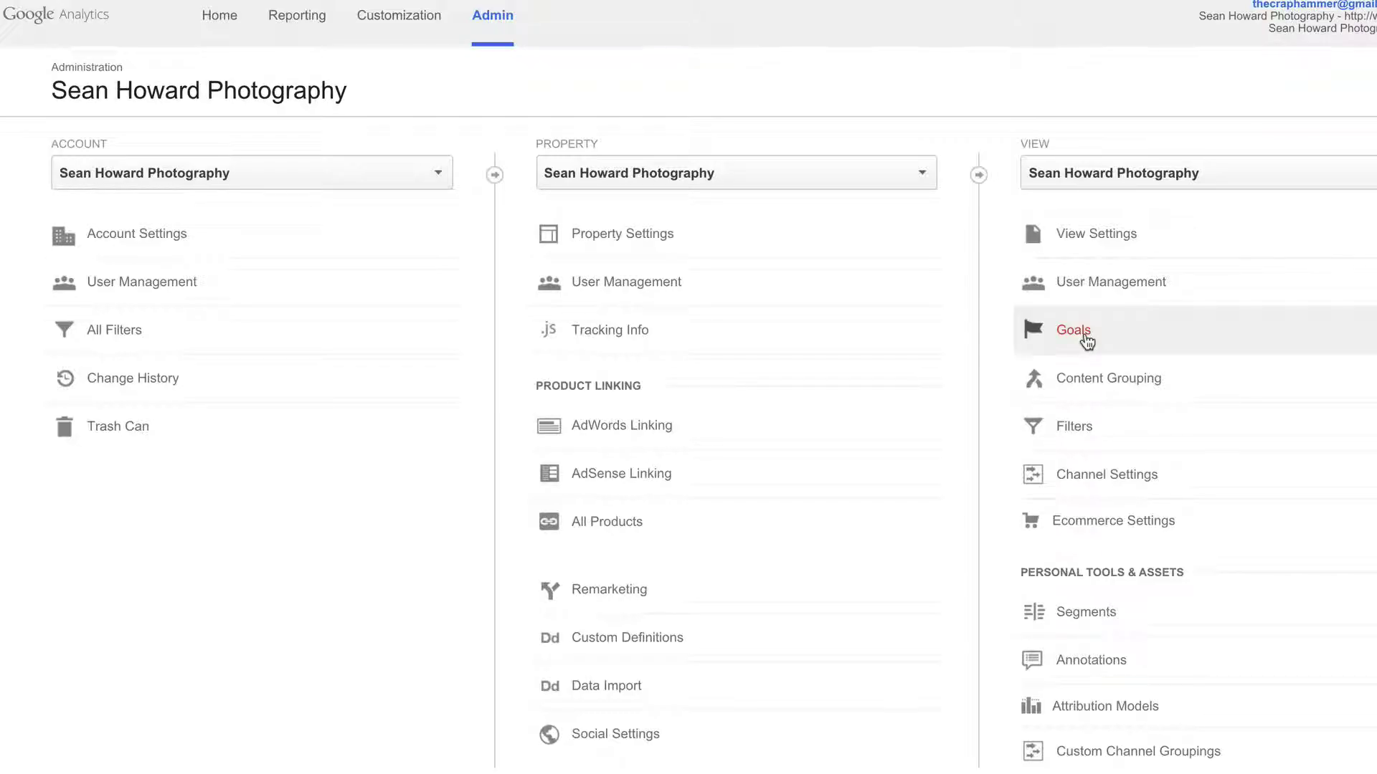
- Open the Newsletter signup goal from the view's Goals and highlight its /thank-you destination
left_click(1086, 337)
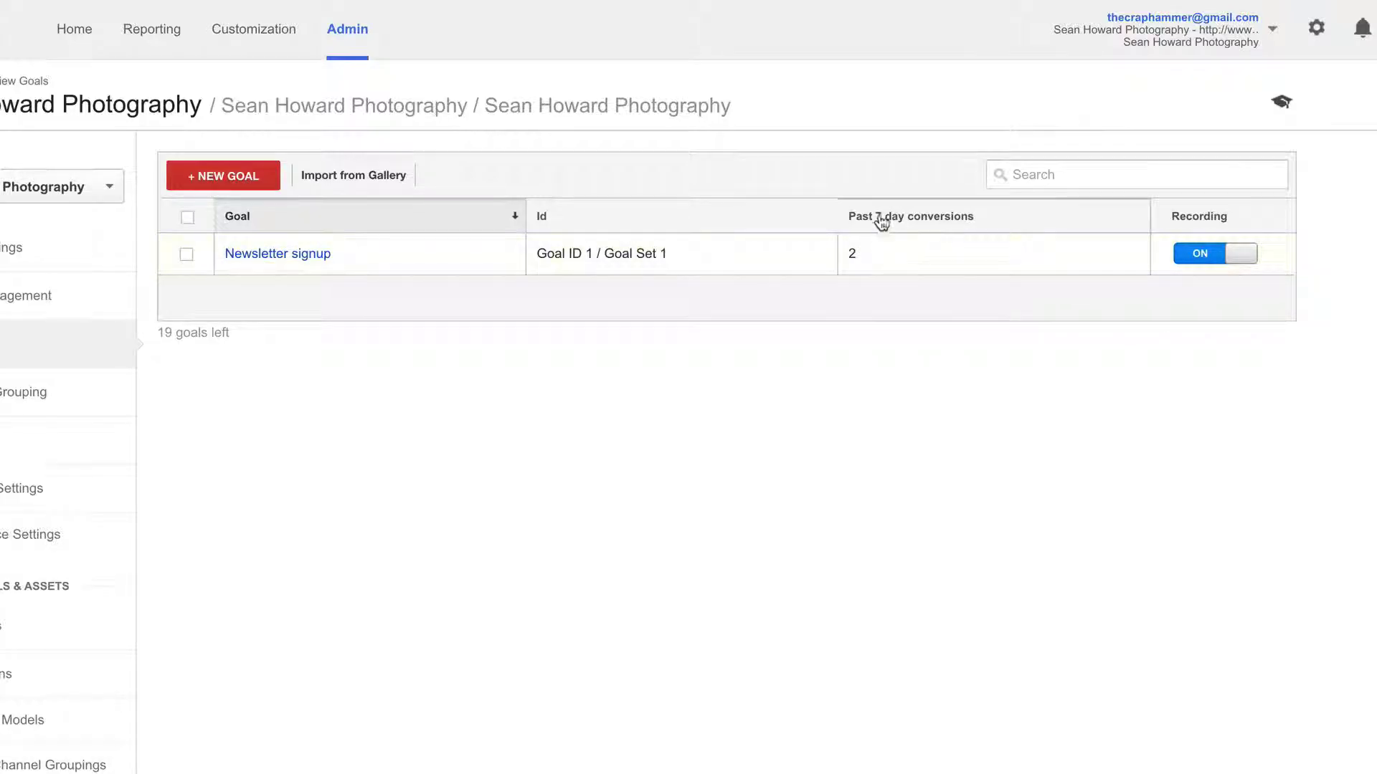
left_click(851, 261)
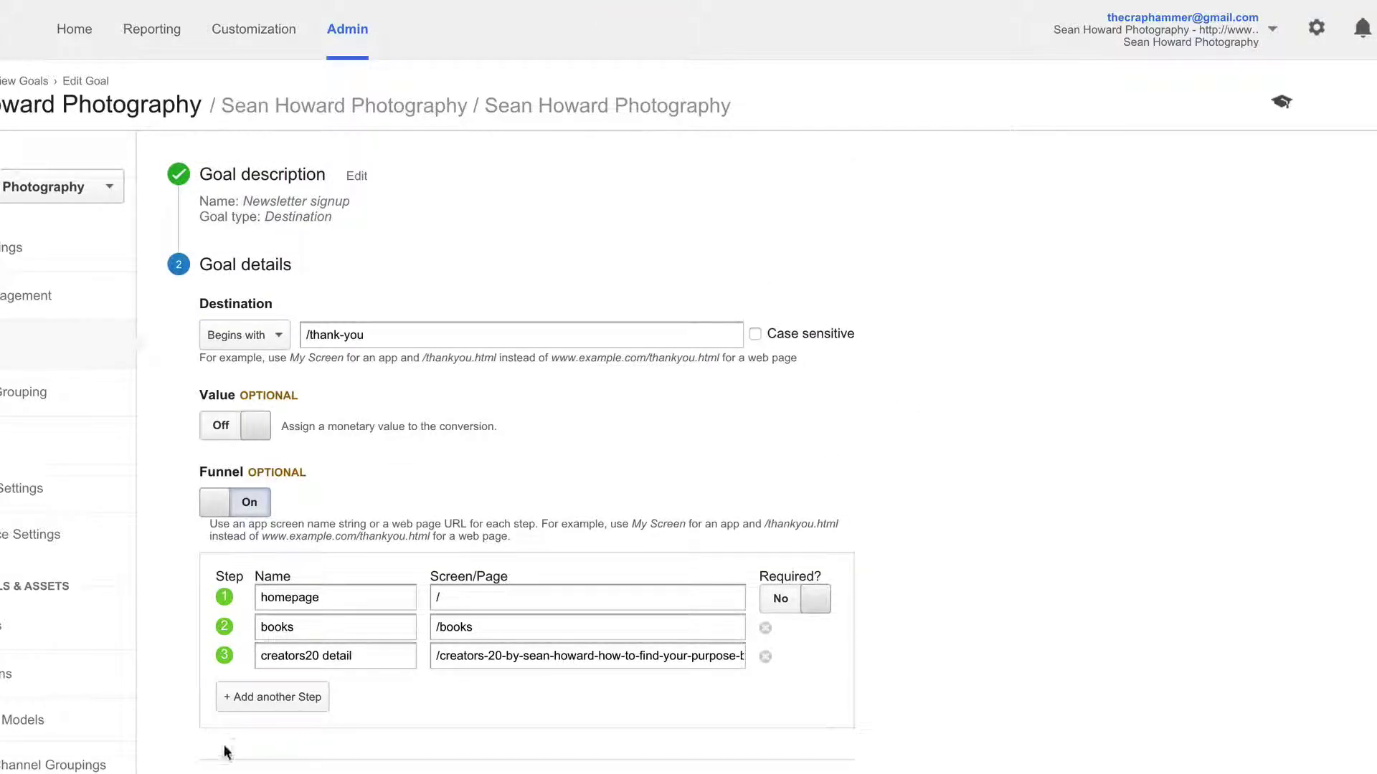
left_click(43, 344)
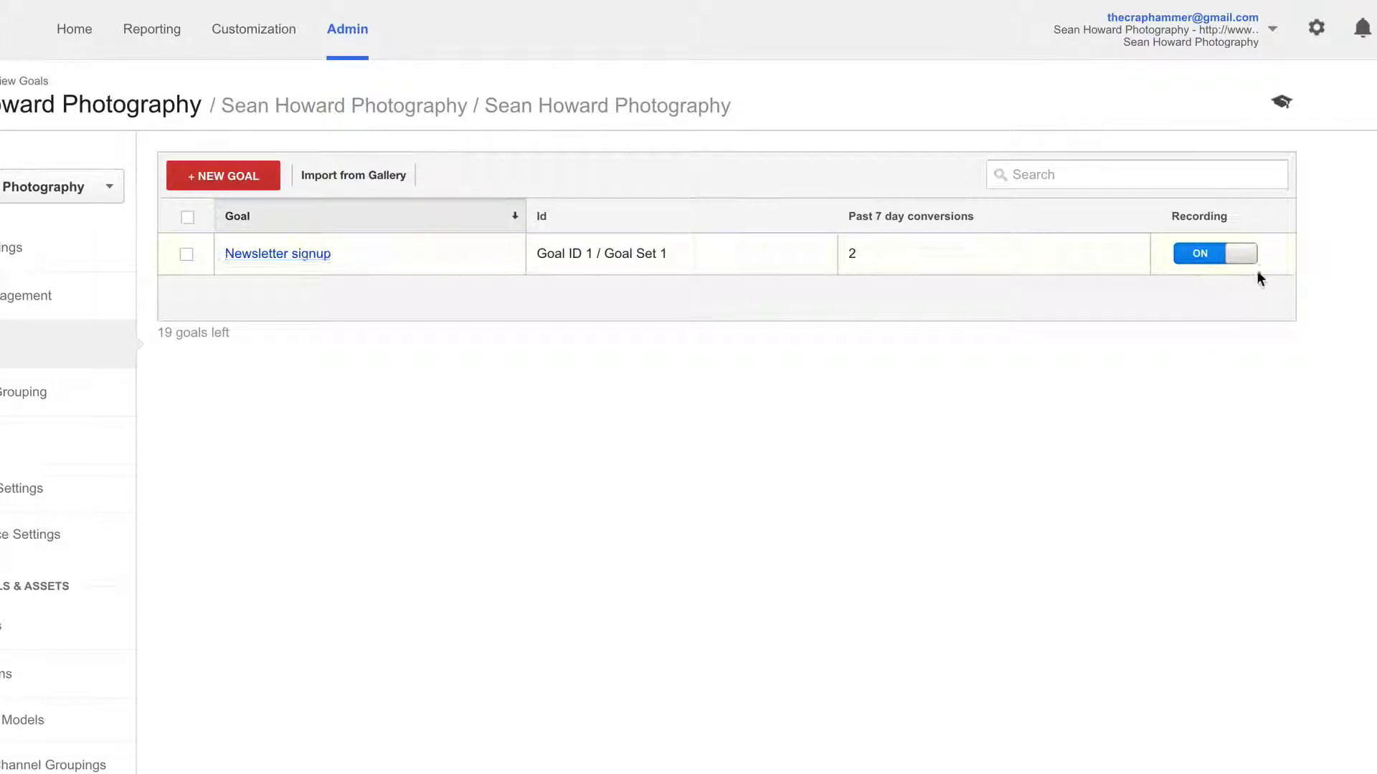
left_click(302, 256)
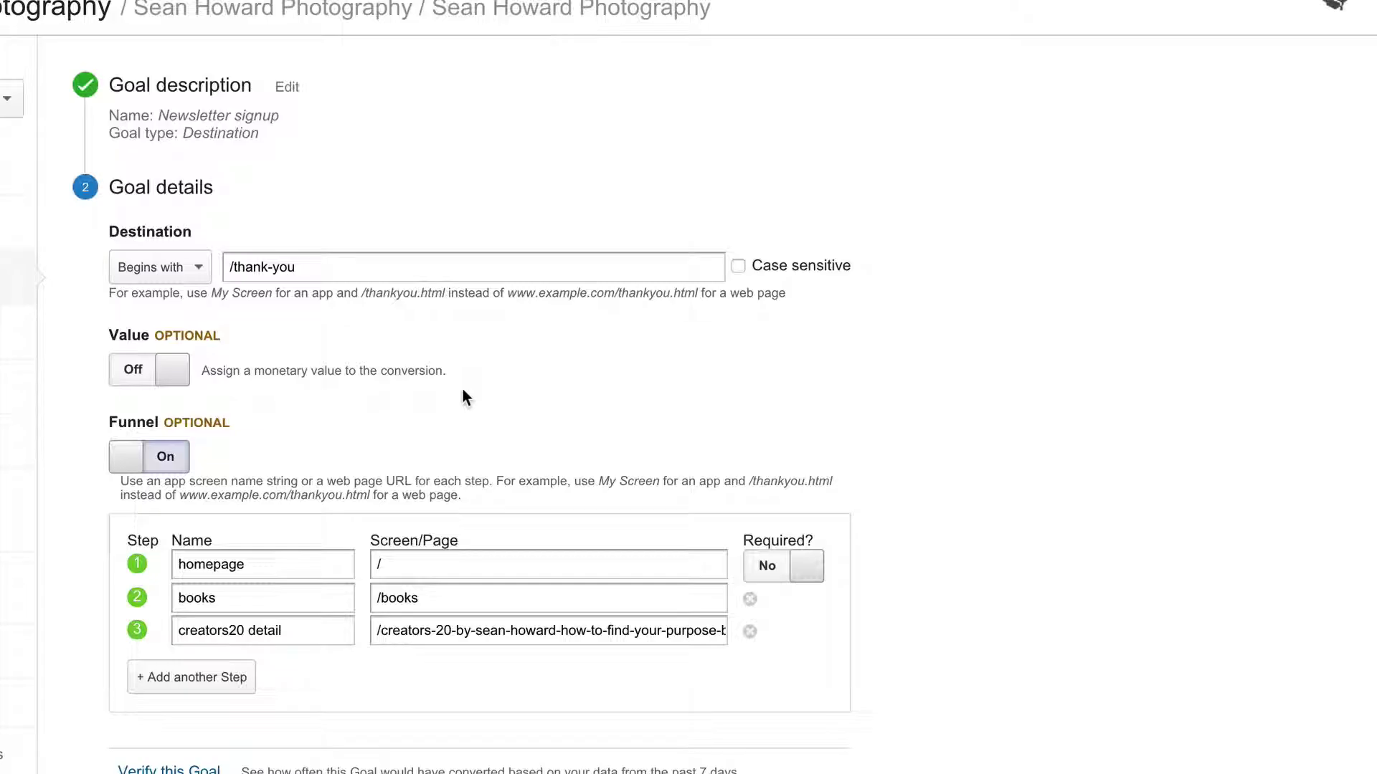
left_click_drag(313, 267, 223, 266)
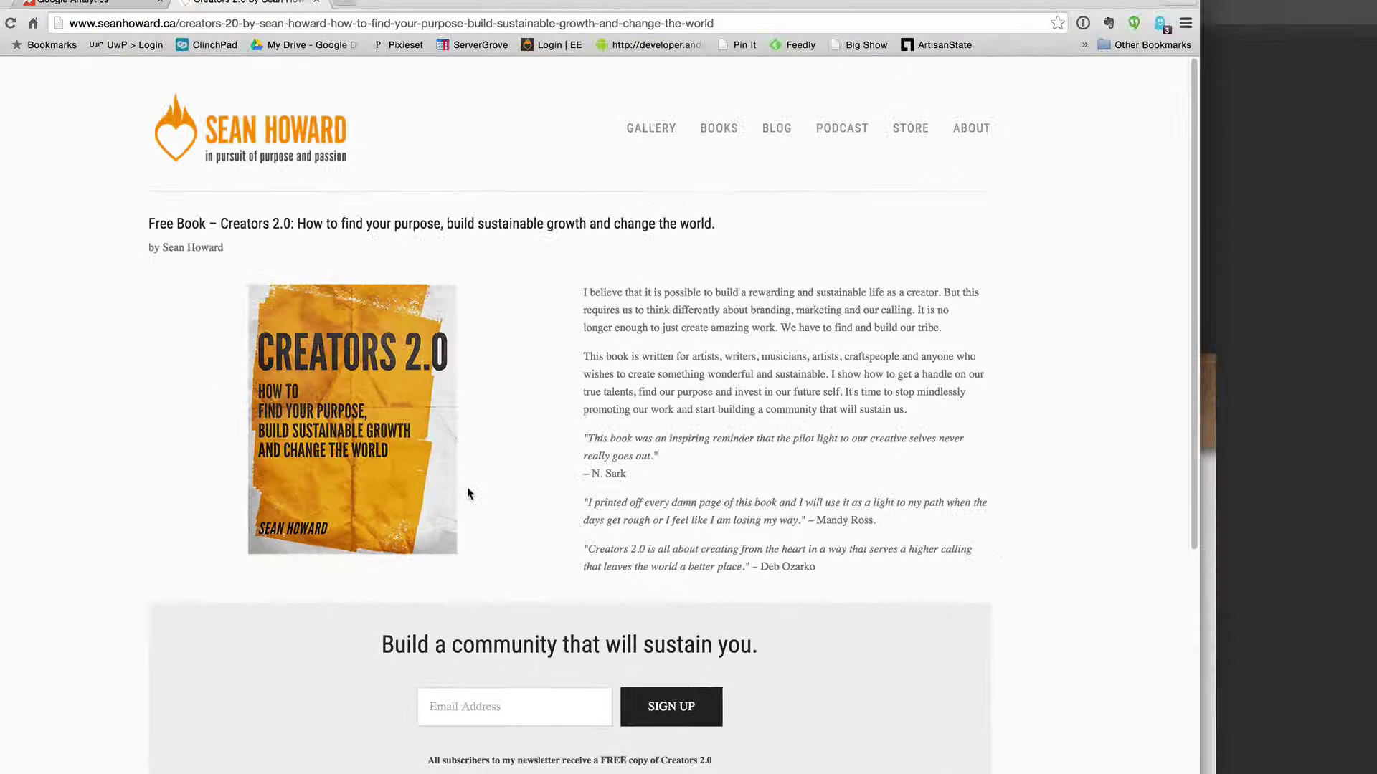
- Sign up for the Creators 2.0 newsletter using a saved email address
left_click(491, 687)
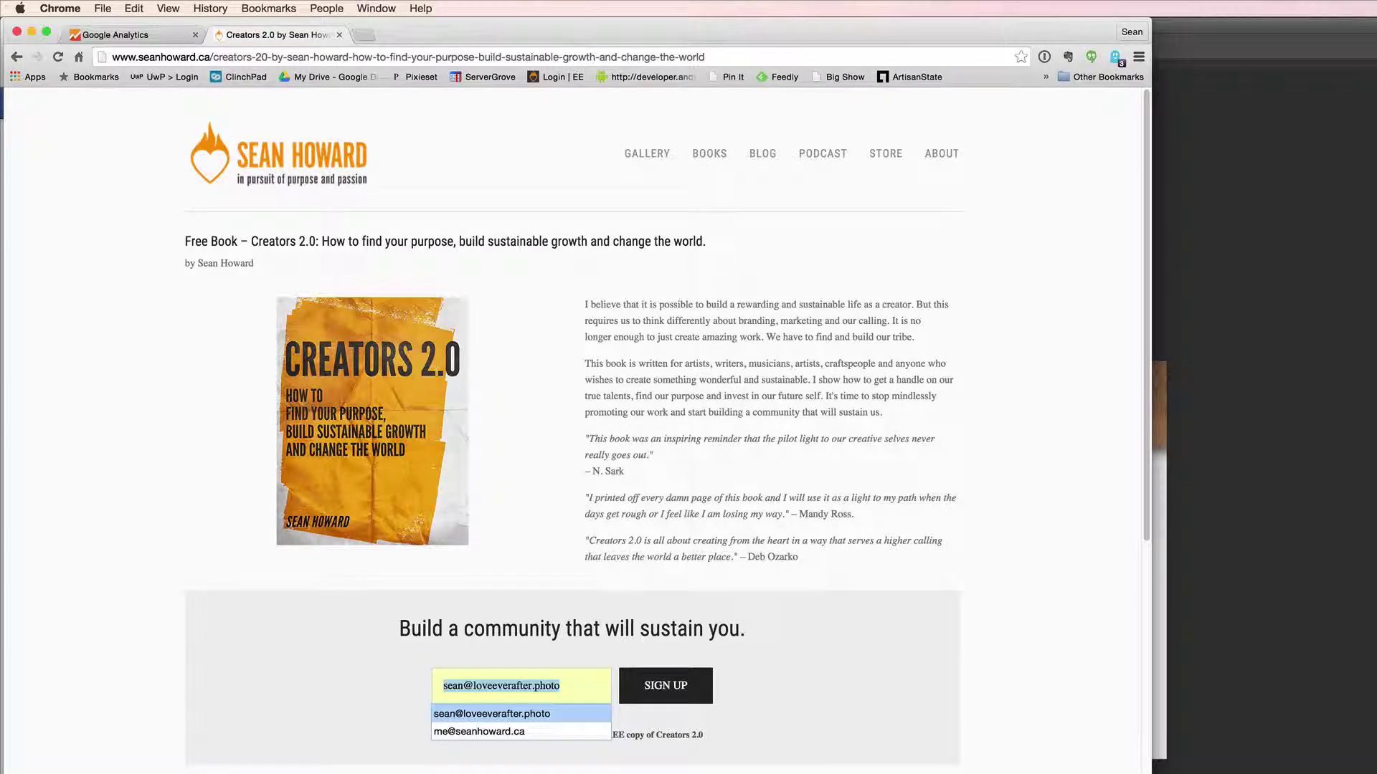
left_click(492, 714)
left_click(670, 687)
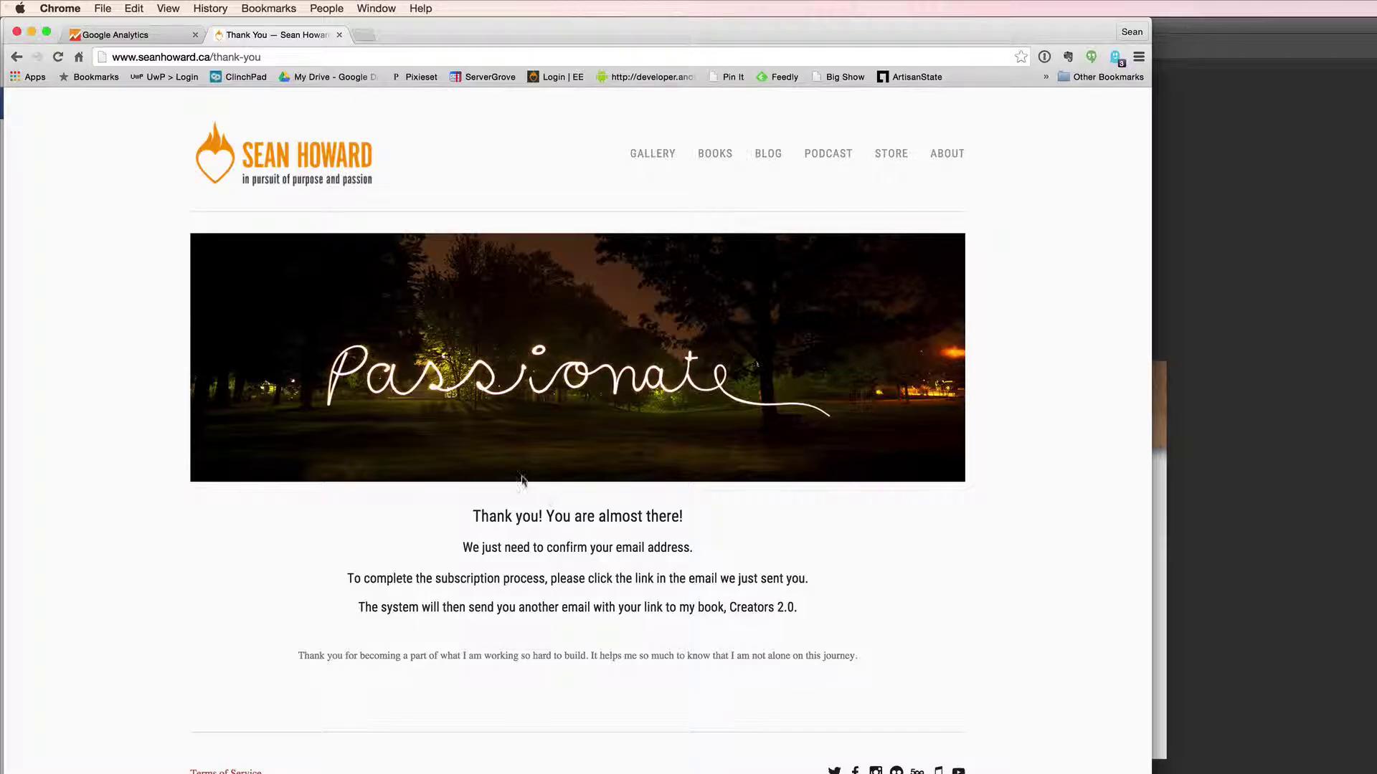
- Highlight the /thank-you part of the confirmation page's address
left_click(113, 56)
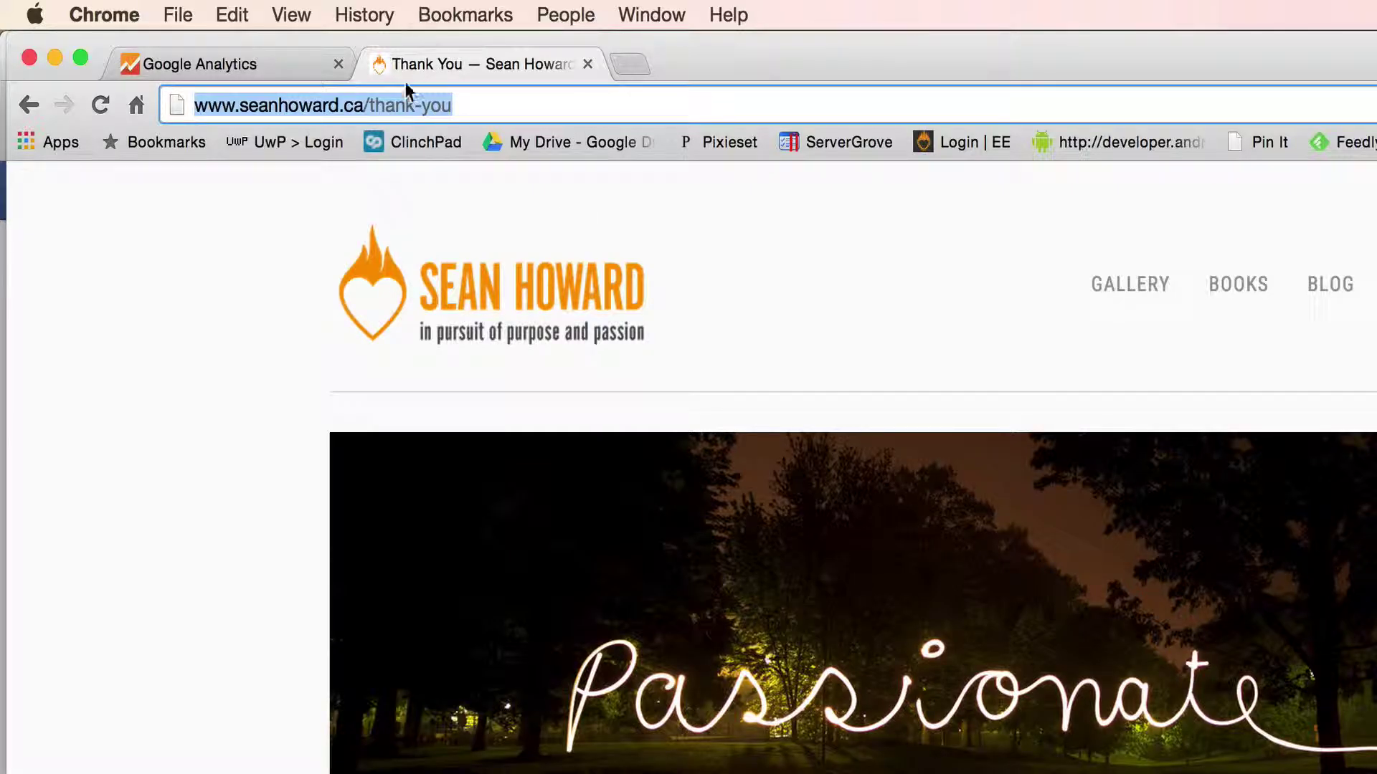
left_click(380, 104)
left_click_drag(362, 105, 495, 107)
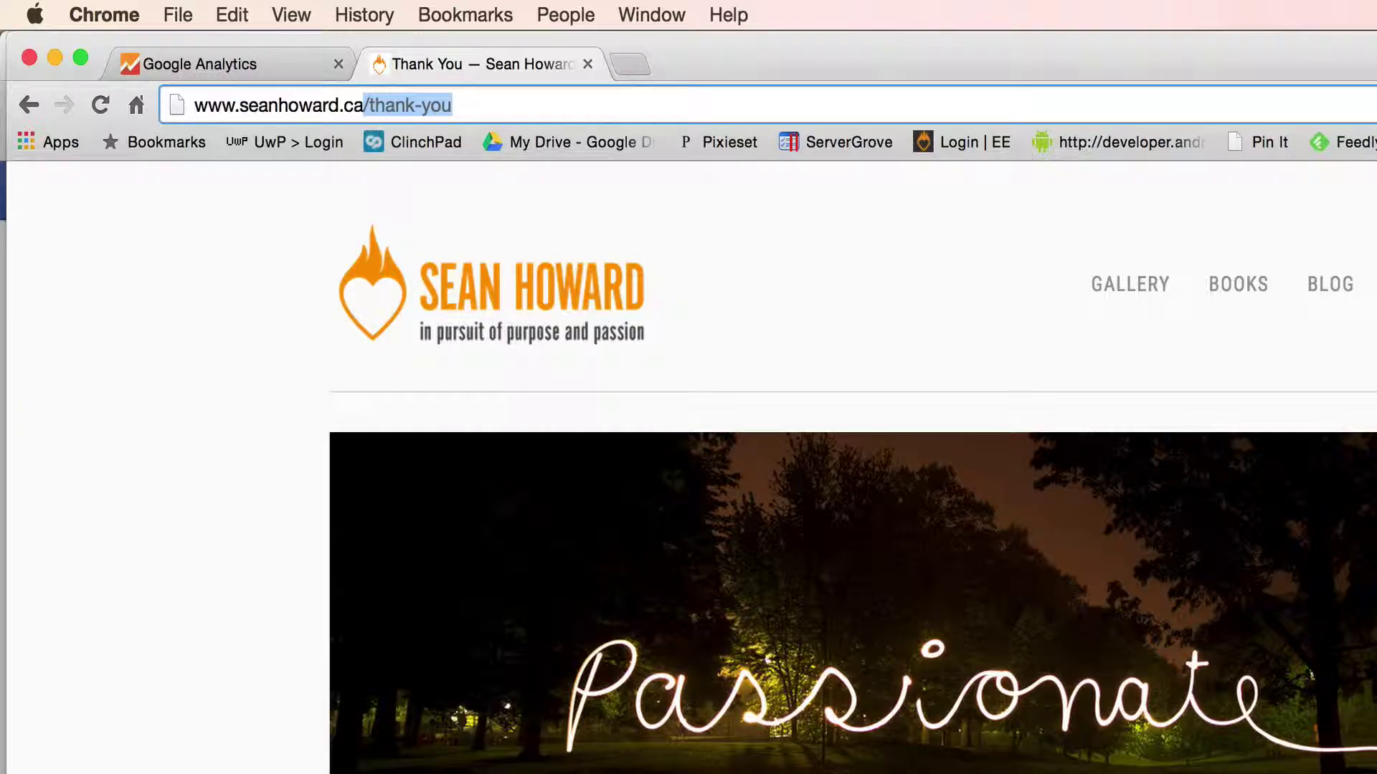
- Review the Newsletter signup goal's /thank-you destination and the funnel step 3 page path
left_click(228, 62)
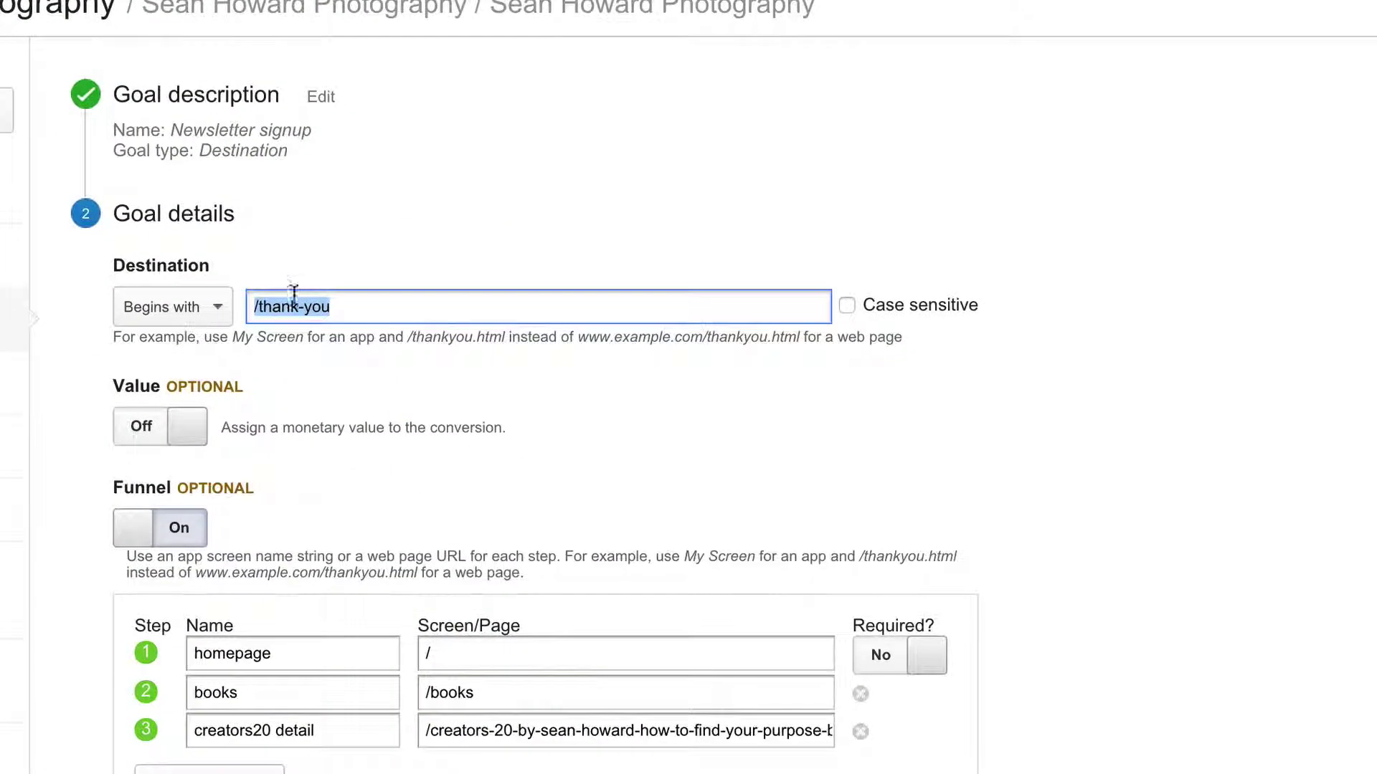
left_click(566, 544)
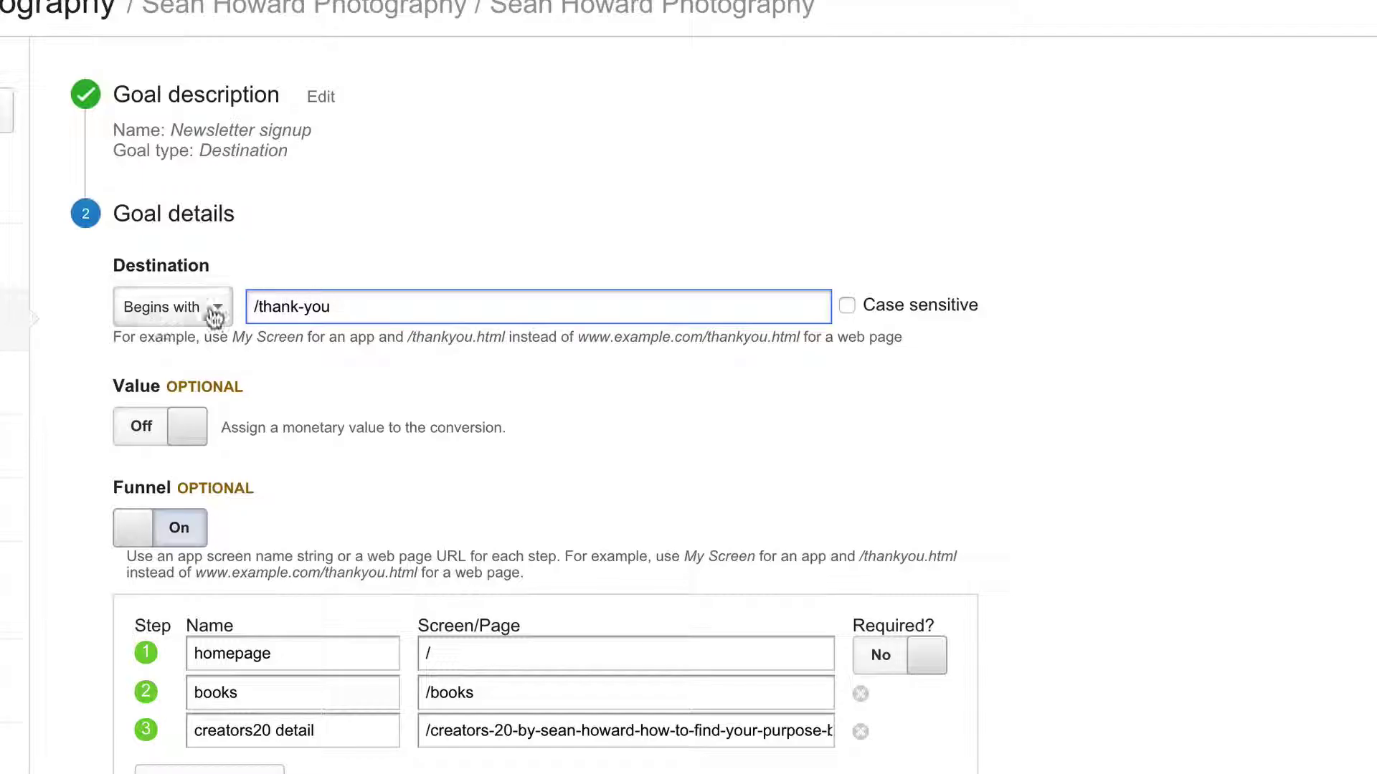
triple_click(270, 307)
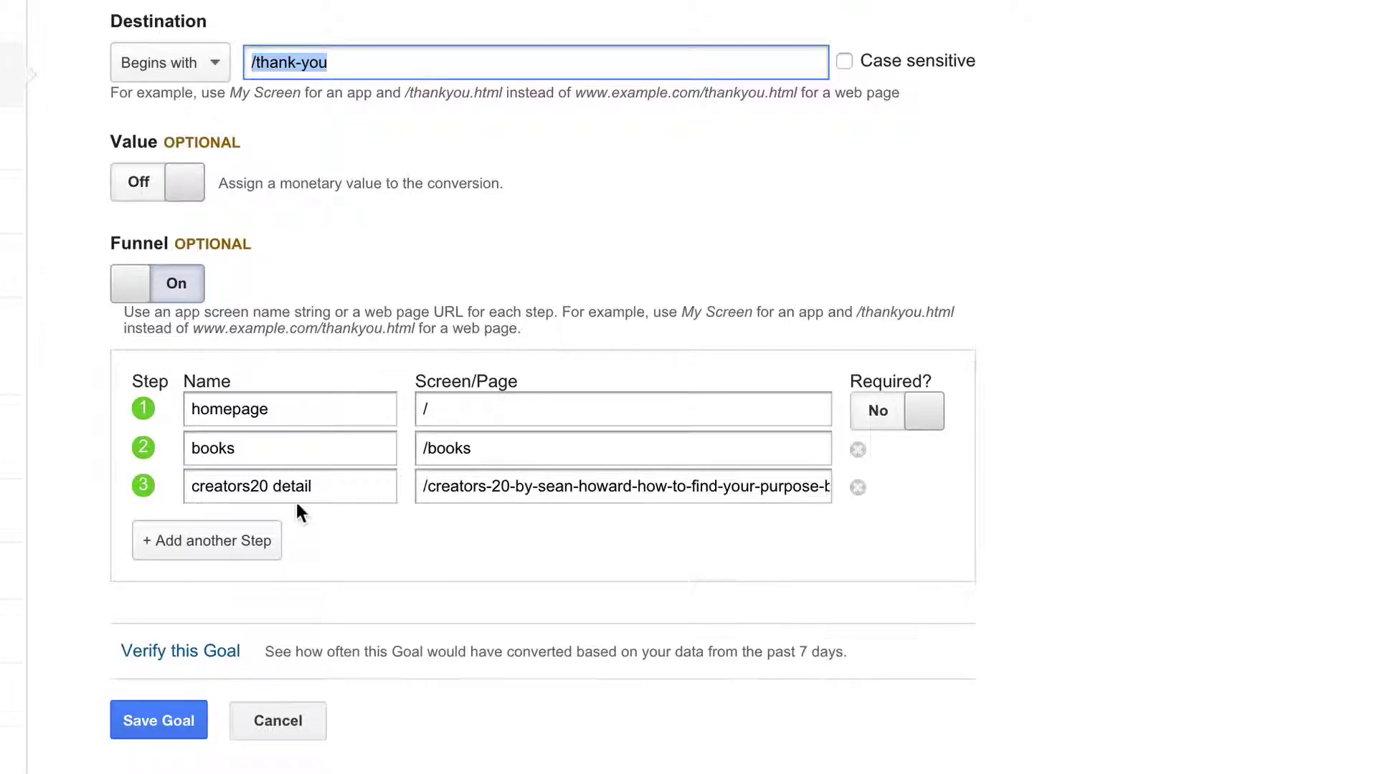
triple_click(445, 489)
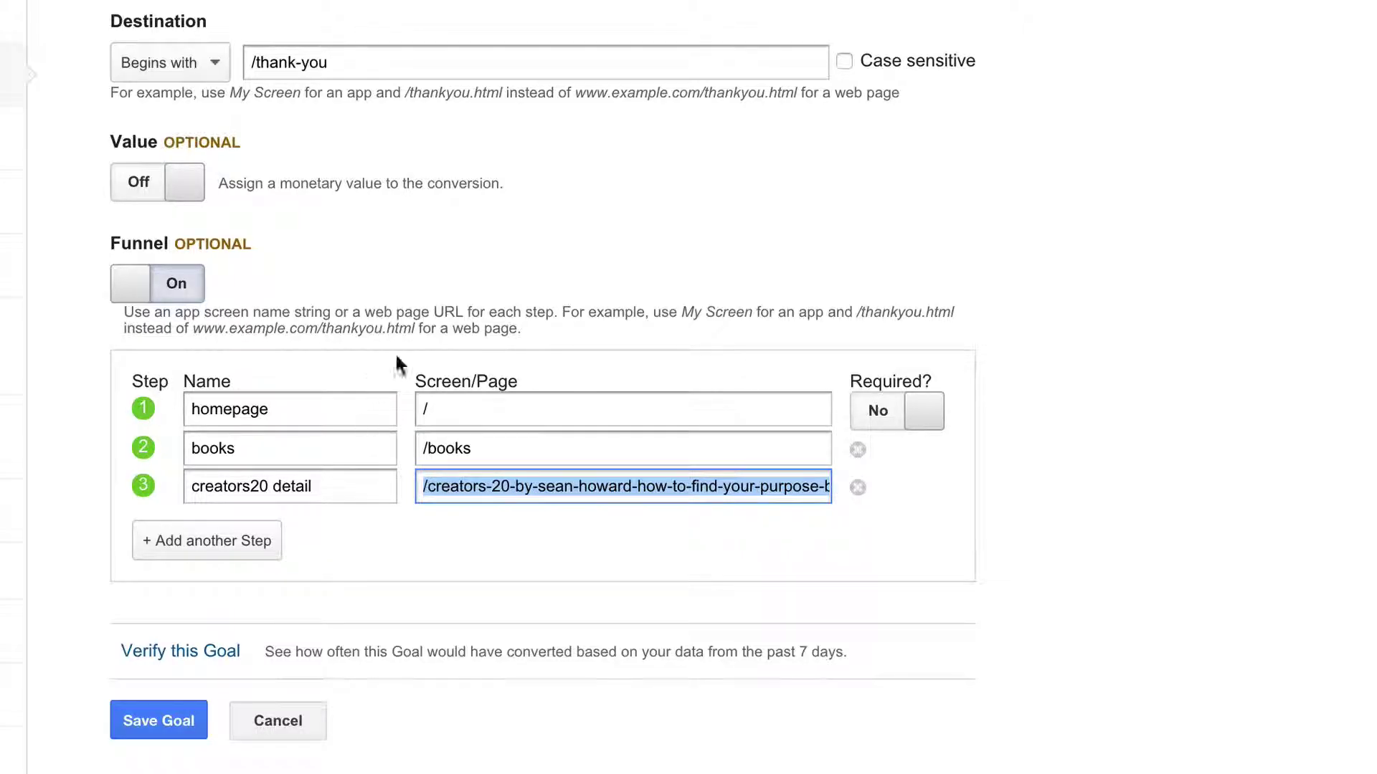
left_click(423, 488)
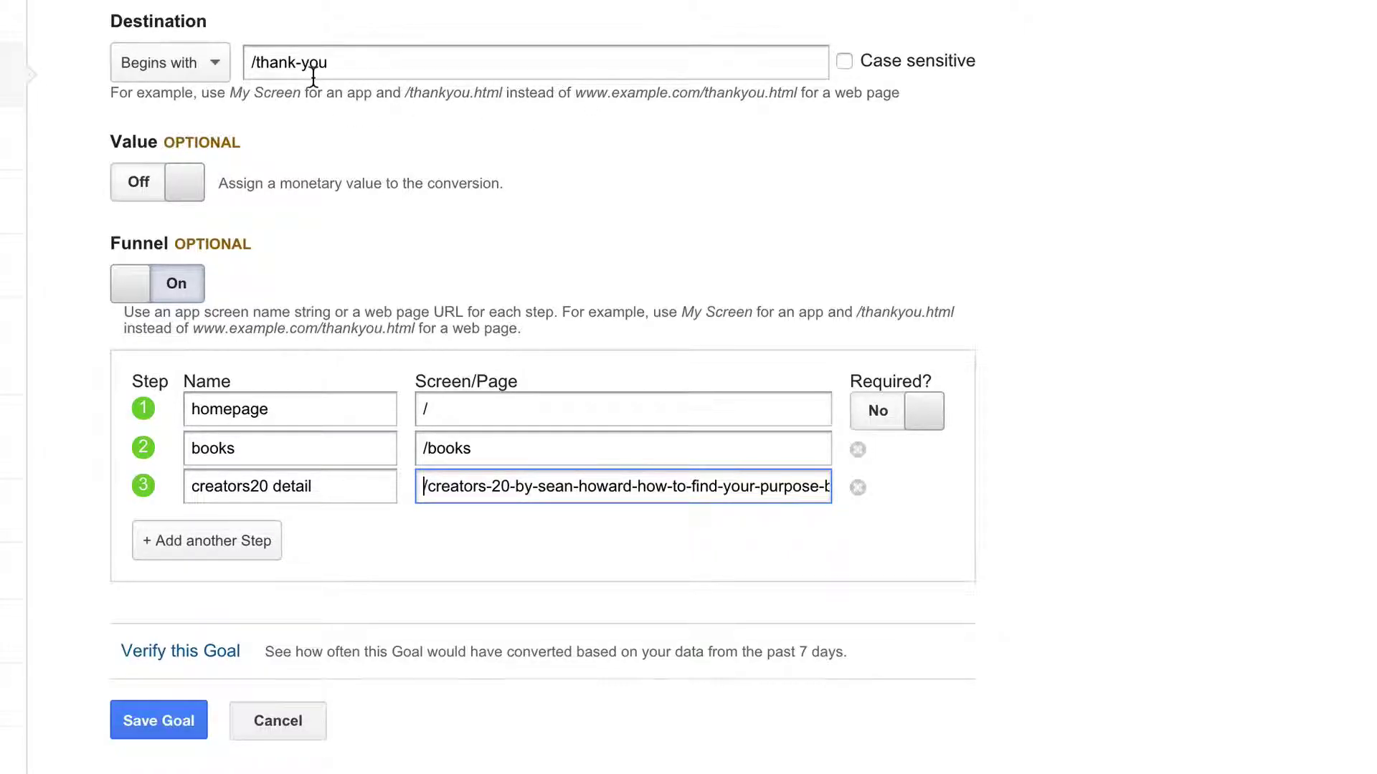
left_click_drag(253, 58, 354, 68)
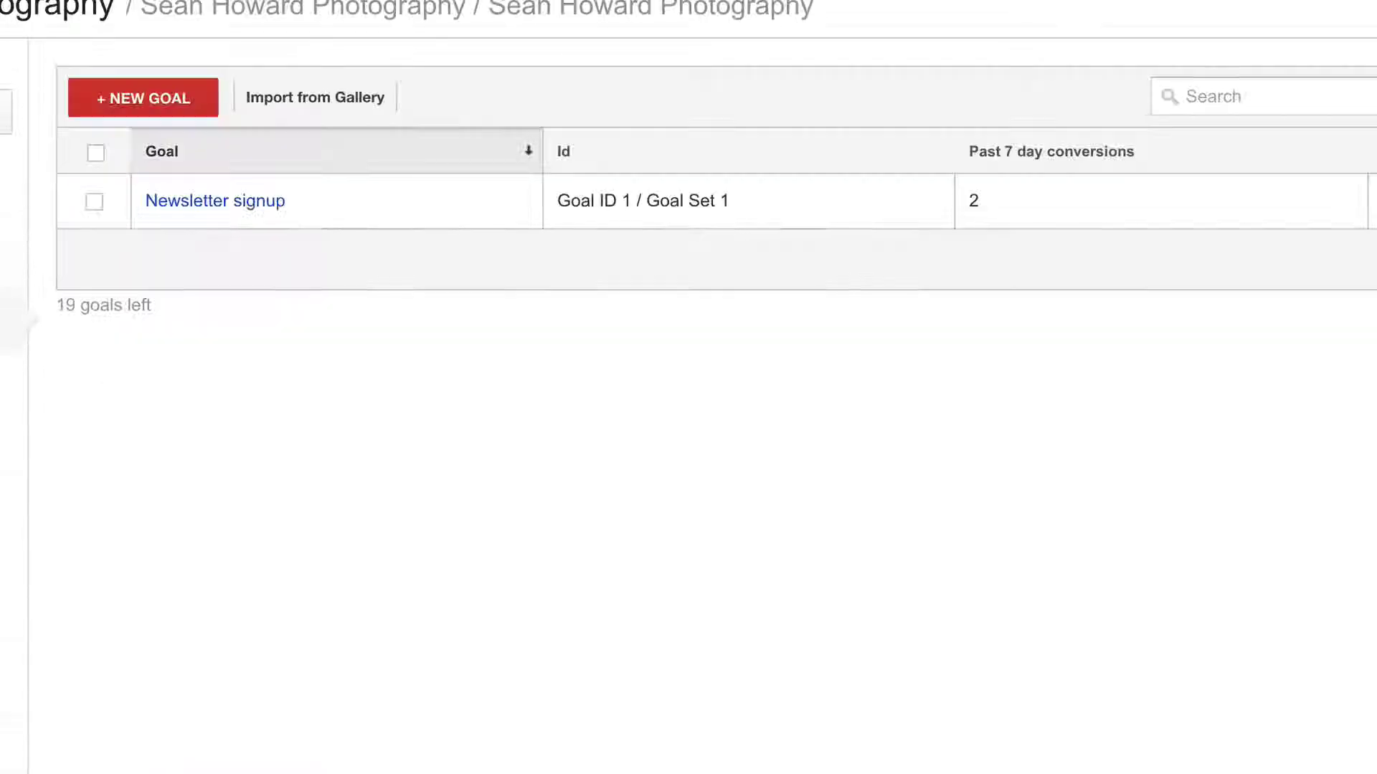
left_click(134, 101)
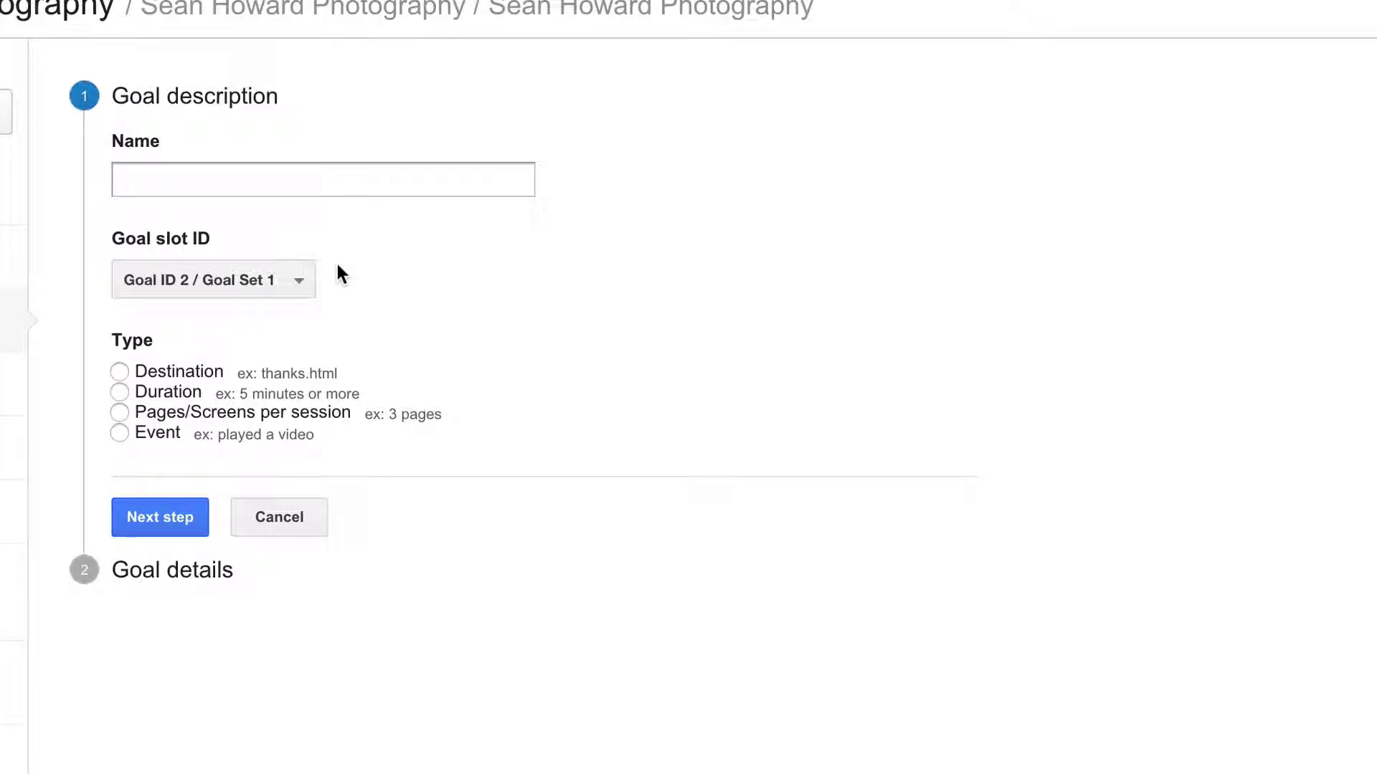
- Name the new goal 'Email Signup', keep Goal ID 2, choose Destination type and continue
left_click(191, 172)
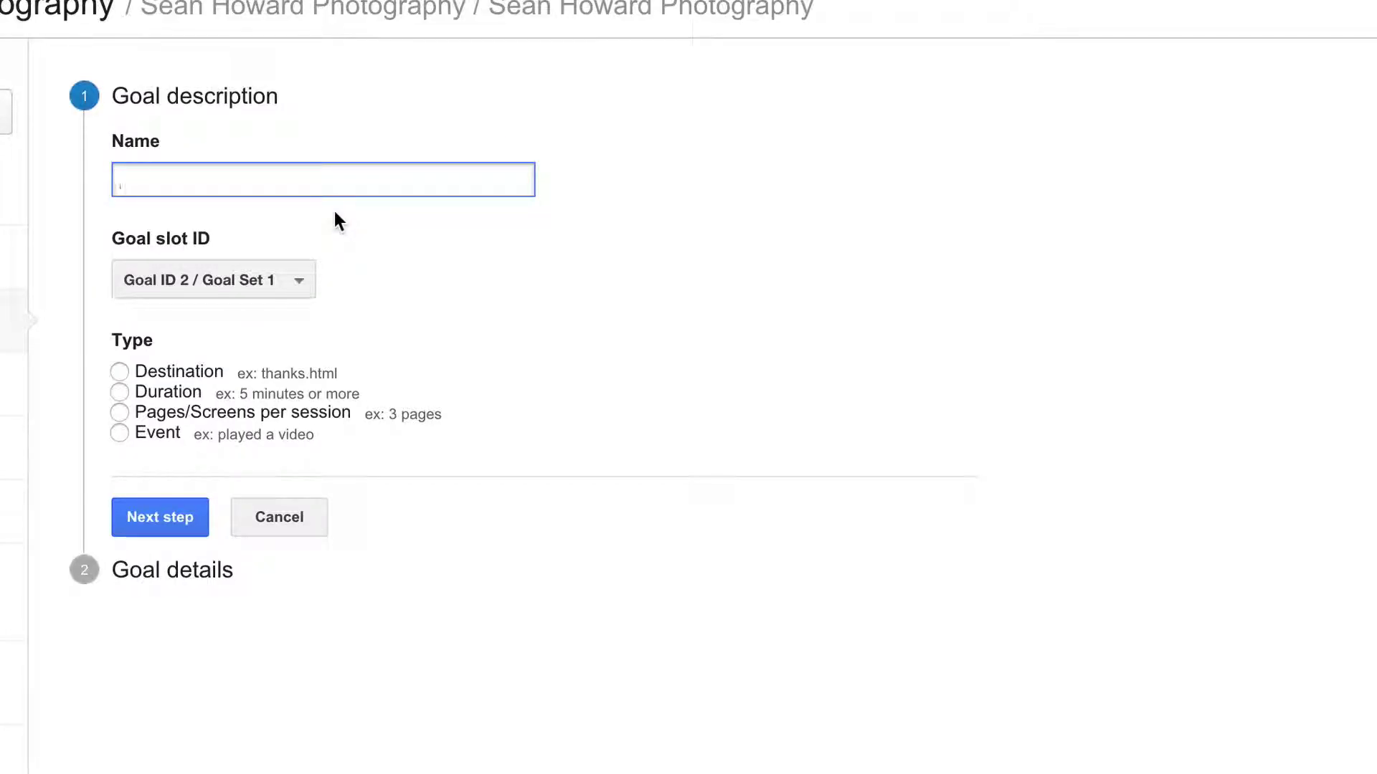
type("Email Signjup")
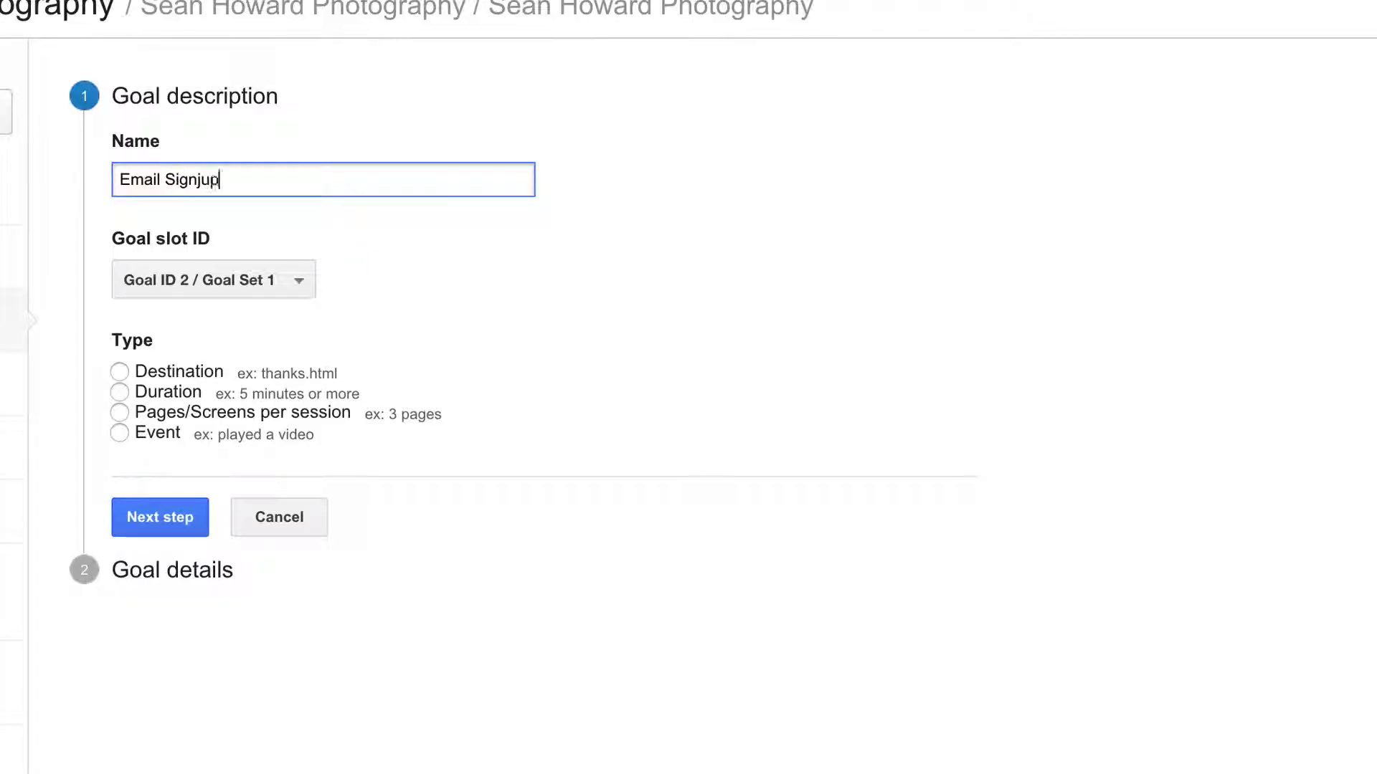
key("BackSpace")
key("BackSpace")
key("BackSpace")
type("up")
left_click(234, 281)
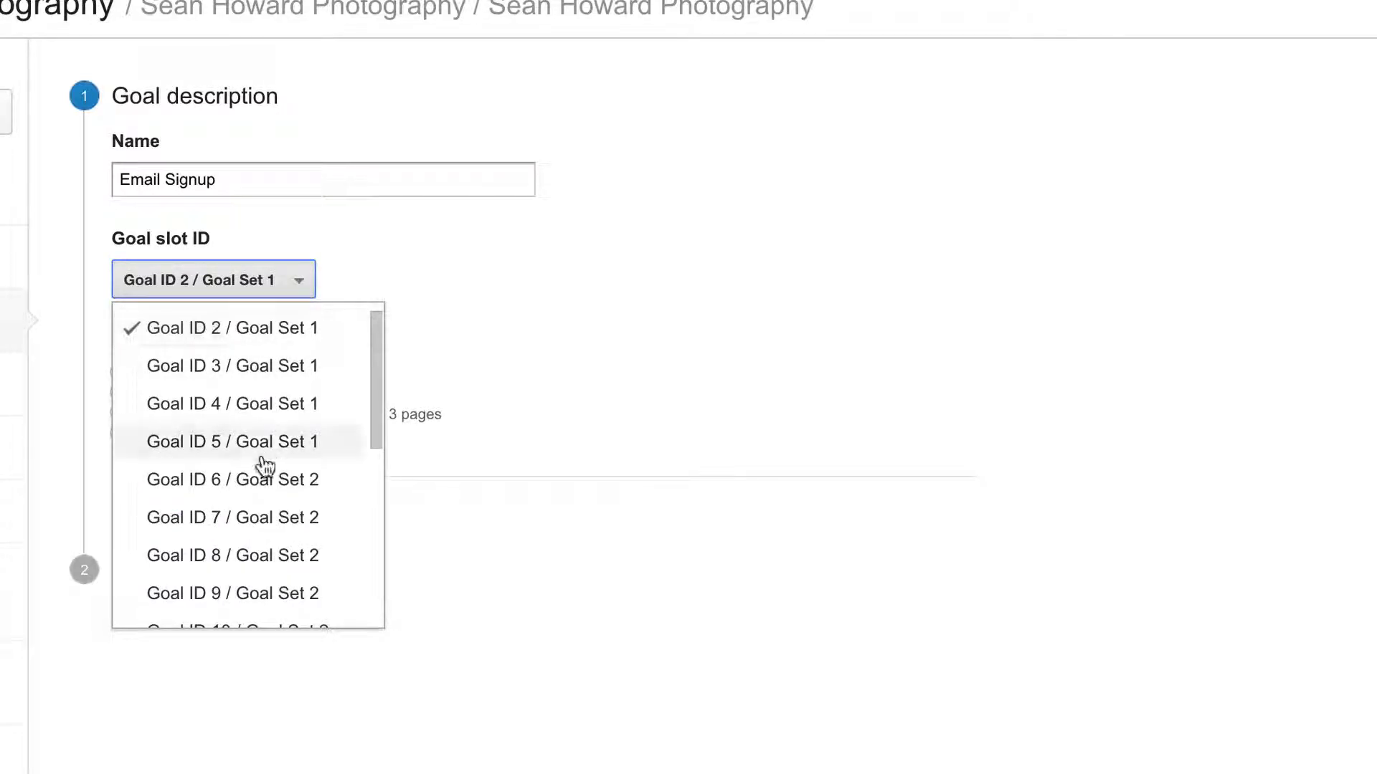
scroll(261, 459, "down", 5)
scroll(261, 459, "up", 5)
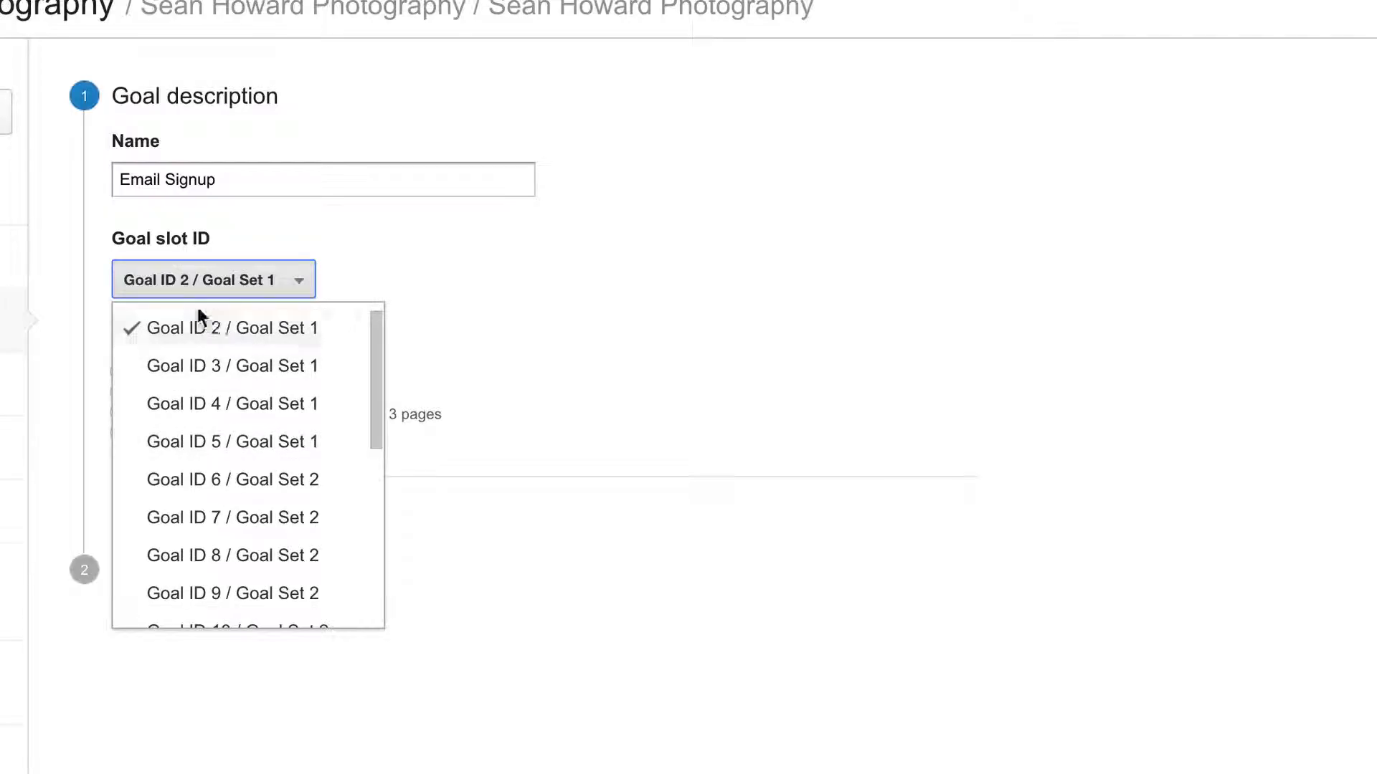
left_click(638, 281)
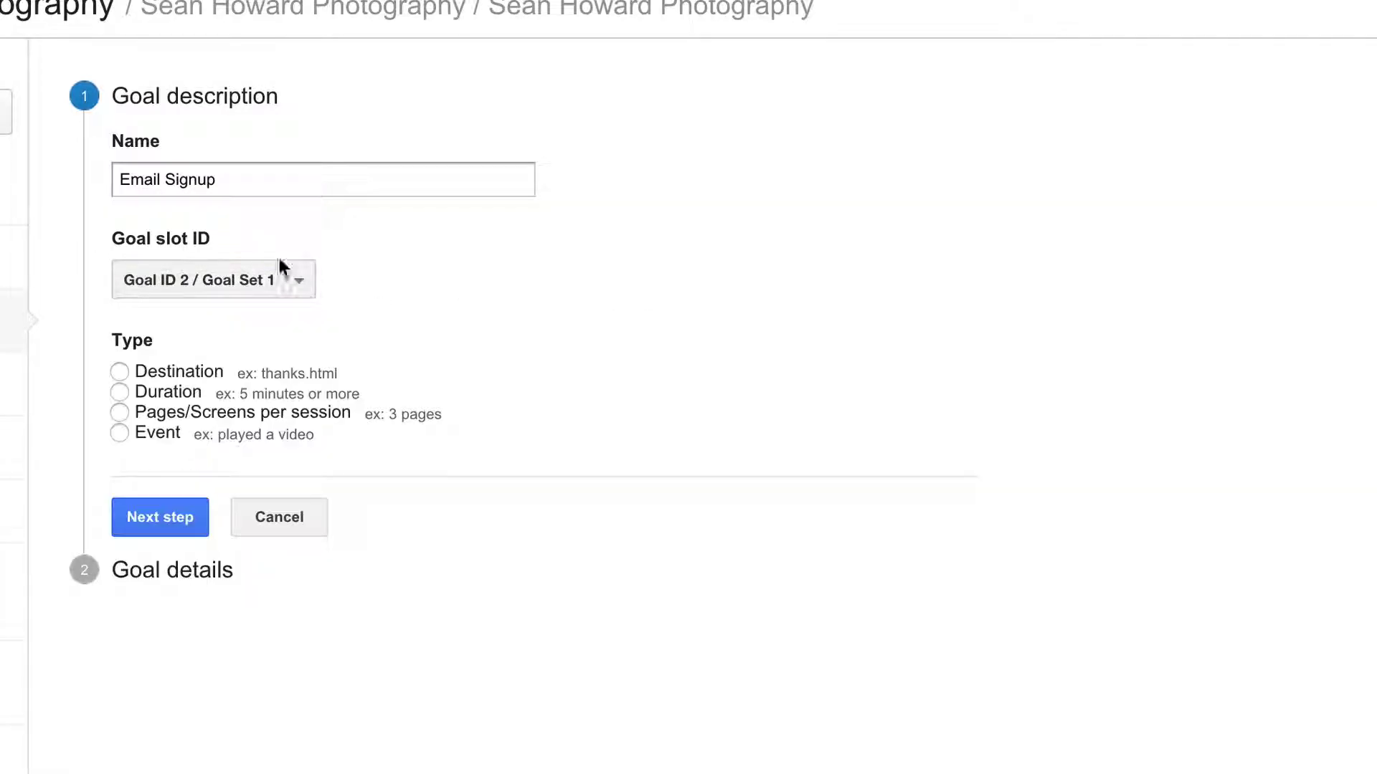
left_click(120, 372)
left_click(154, 517)
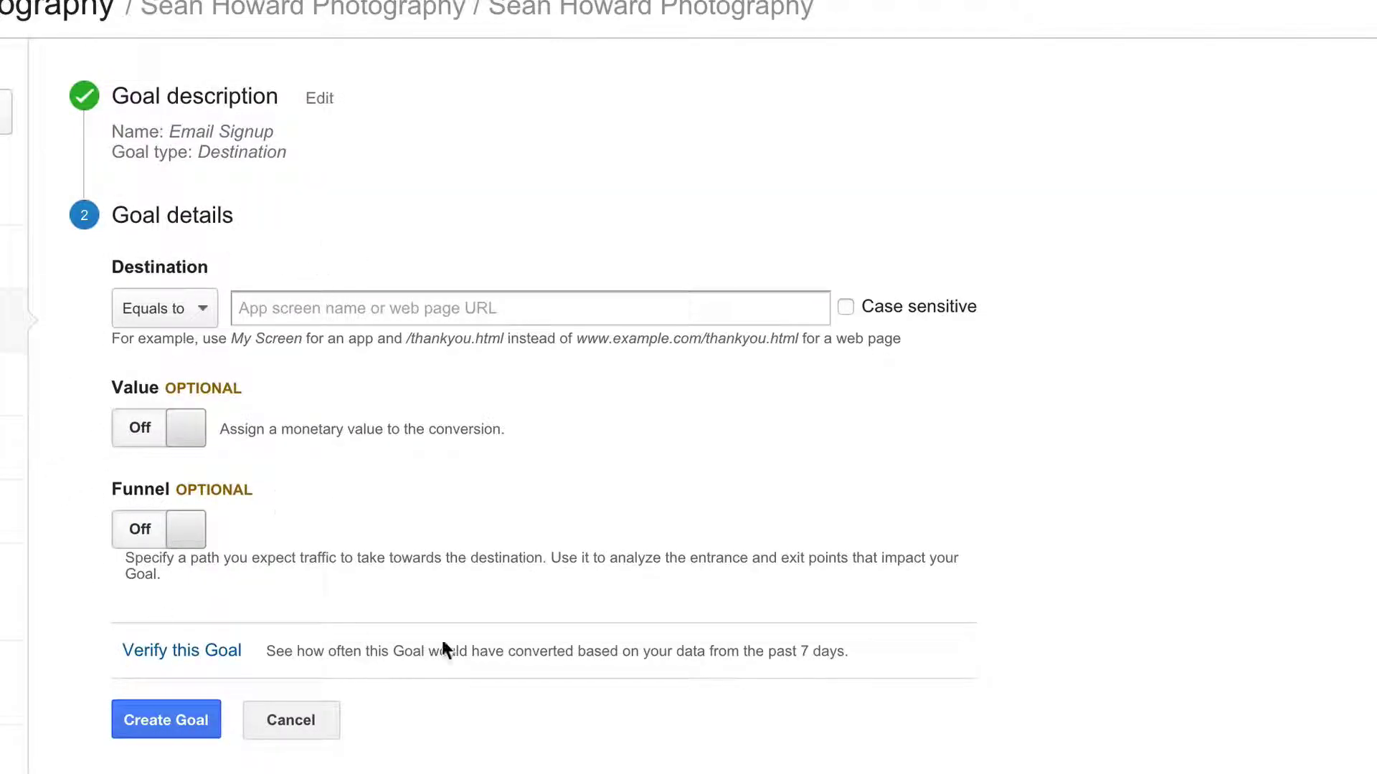
- Enter /thank-you as the destination, then discard the unsaved Email Signup goal for the Goals list
left_click(289, 309)
type("/thank-you")
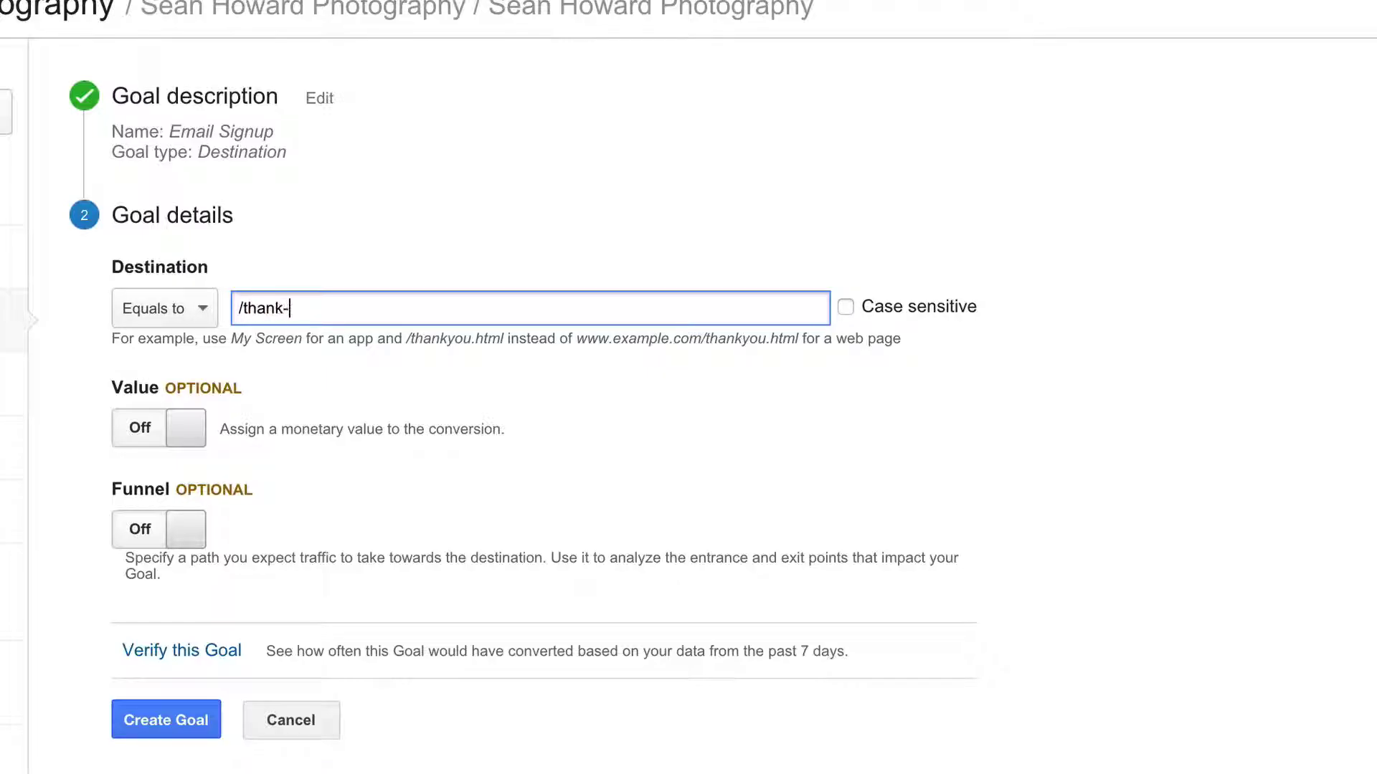
key("BackSpace")
key("BackSpace")
key("BackSpace")
key("BackSpace")
key("BackSpace")
key("BackSpace")
key("BackSpace")
key("BackSpace")
key("BackSpace")
key("BackSpace")
type("/thankyou.html")
key("ctrl+a")
key("BackSpace")
type("/thakn")
key("BackSpace")
key("BackSpace")
type("nkyou")
key("BackSpace")
key("BackSpace")
key("BackSpace")
type("-you")
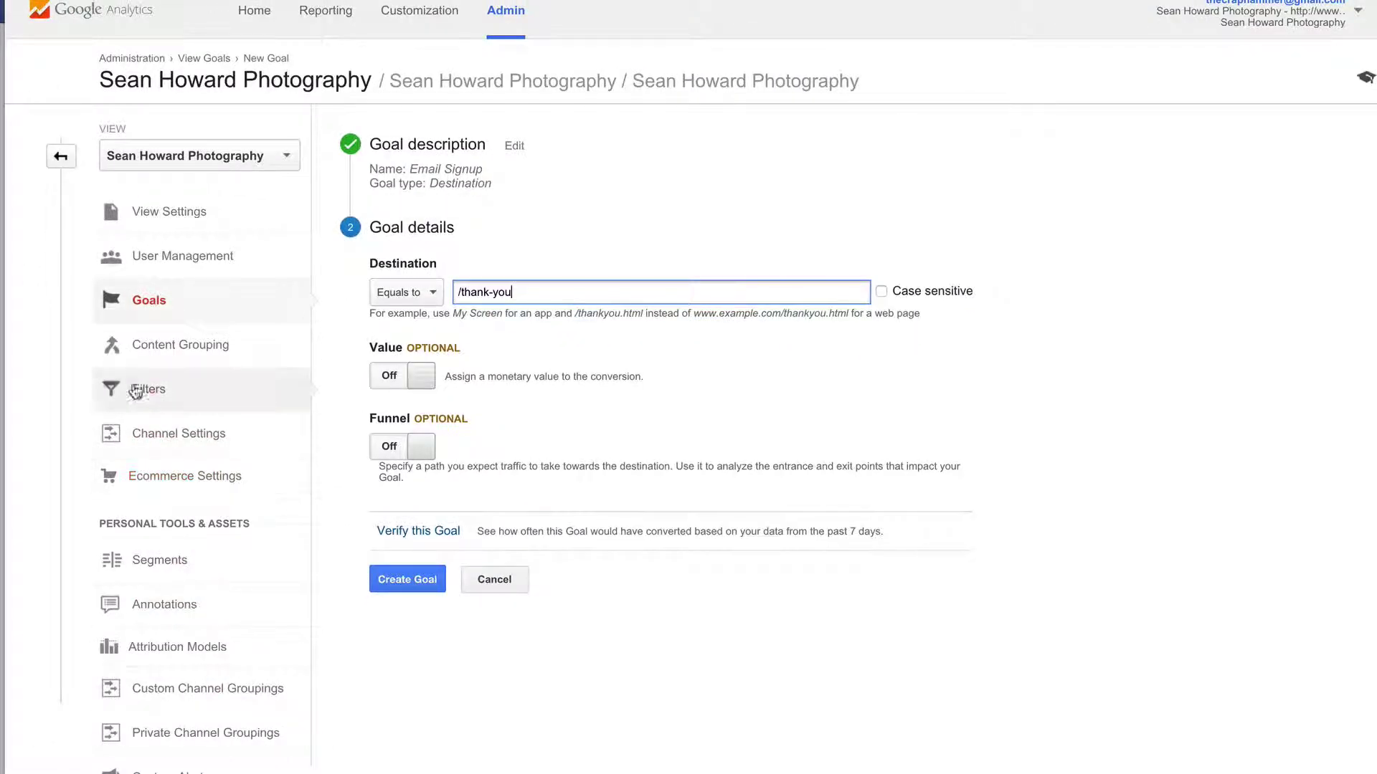
left_click(143, 300)
left_click(1346, 311)
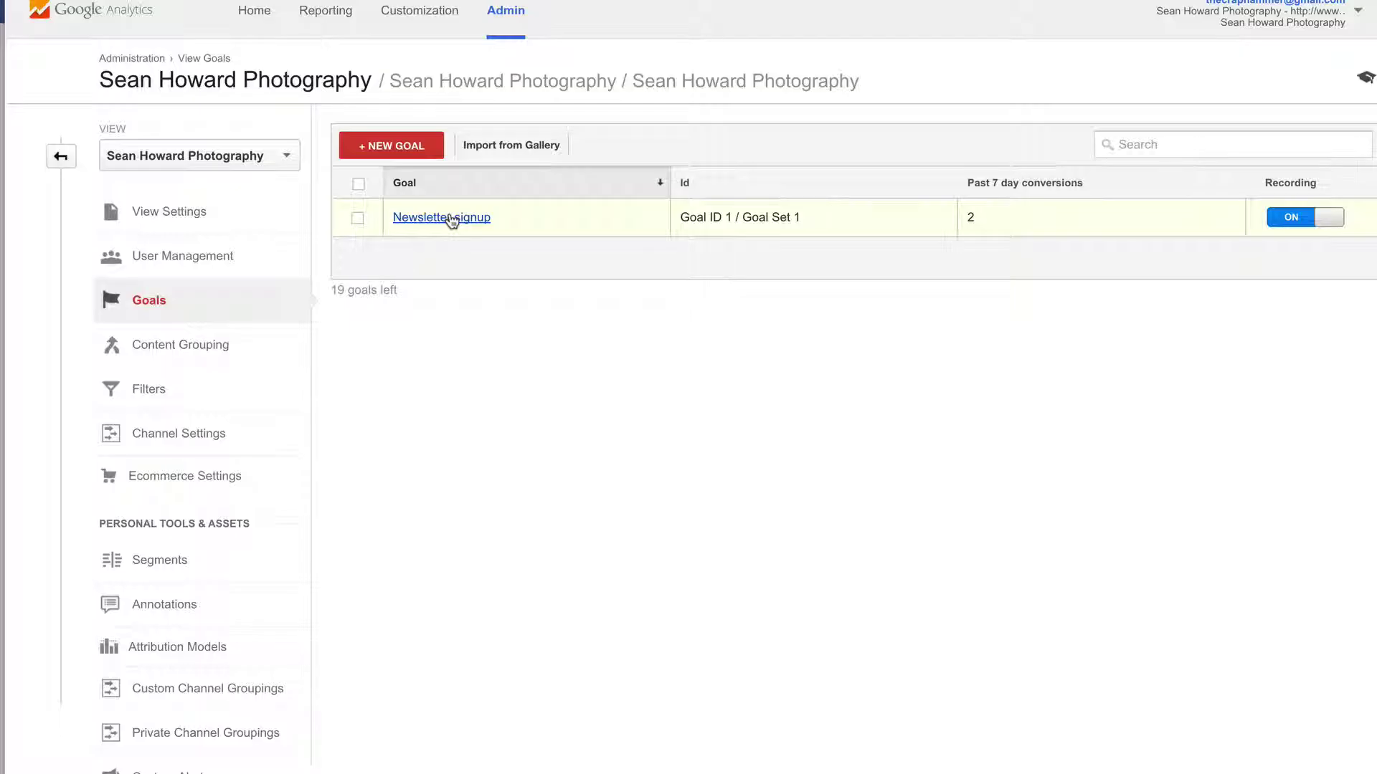
- Open the All Campaigns report with Conversions expanded, then the Goals Overview showing 6 completions
left_click(327, 14)
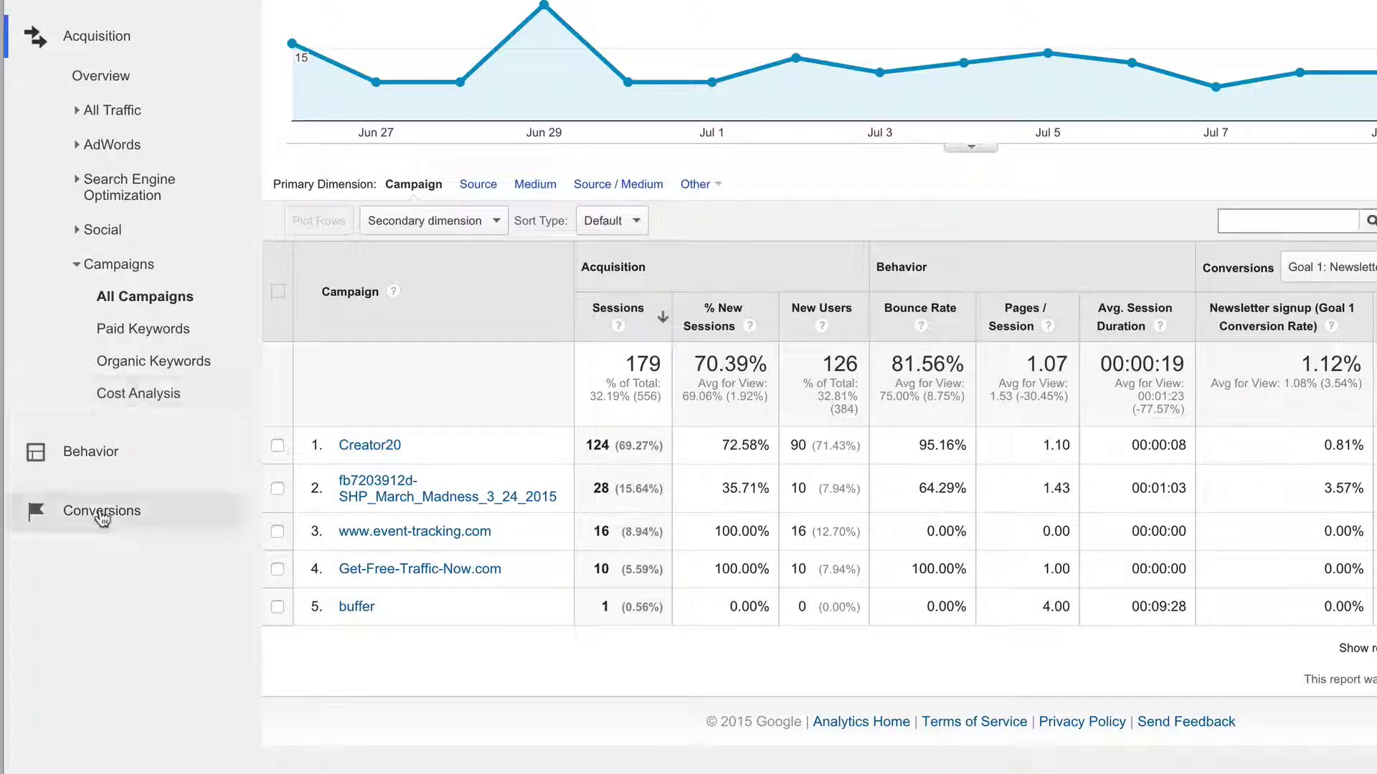
left_click(102, 512)
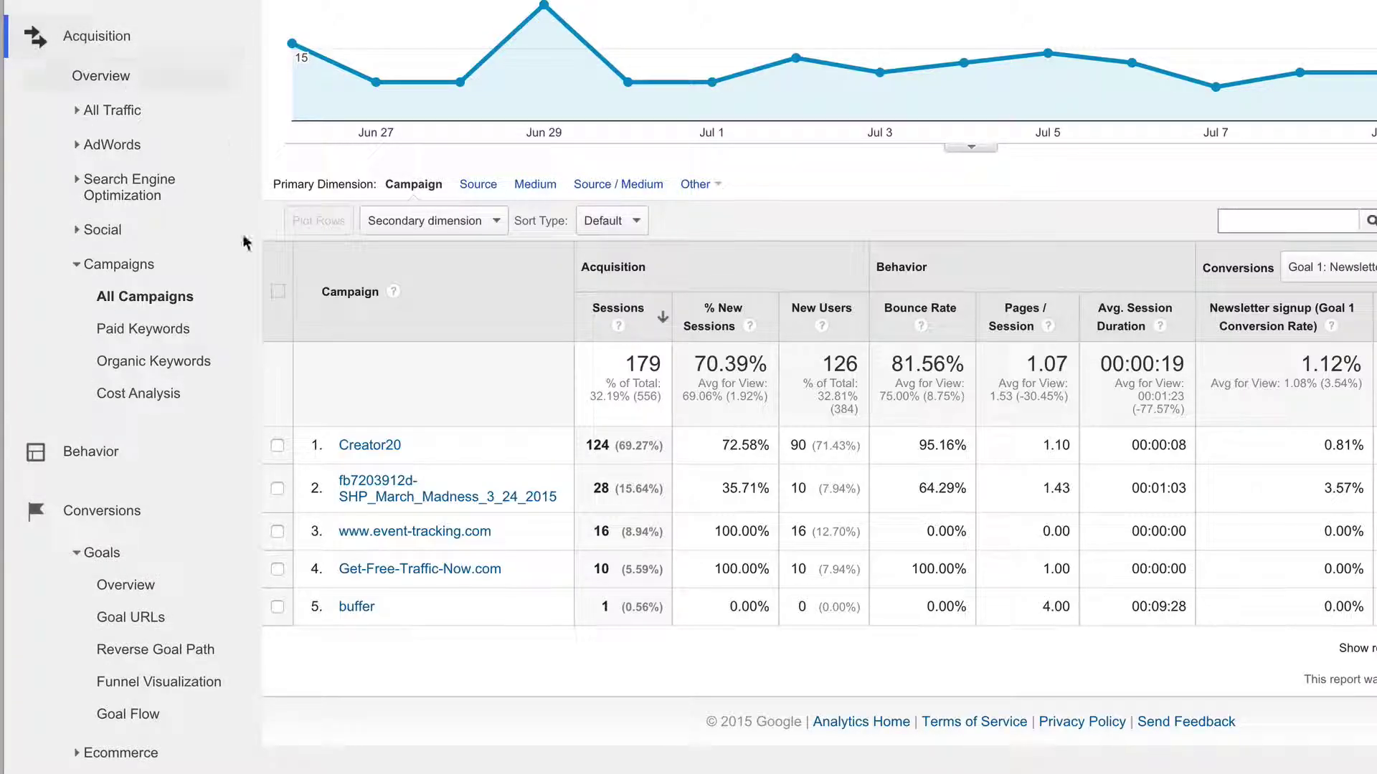
left_click(133, 298)
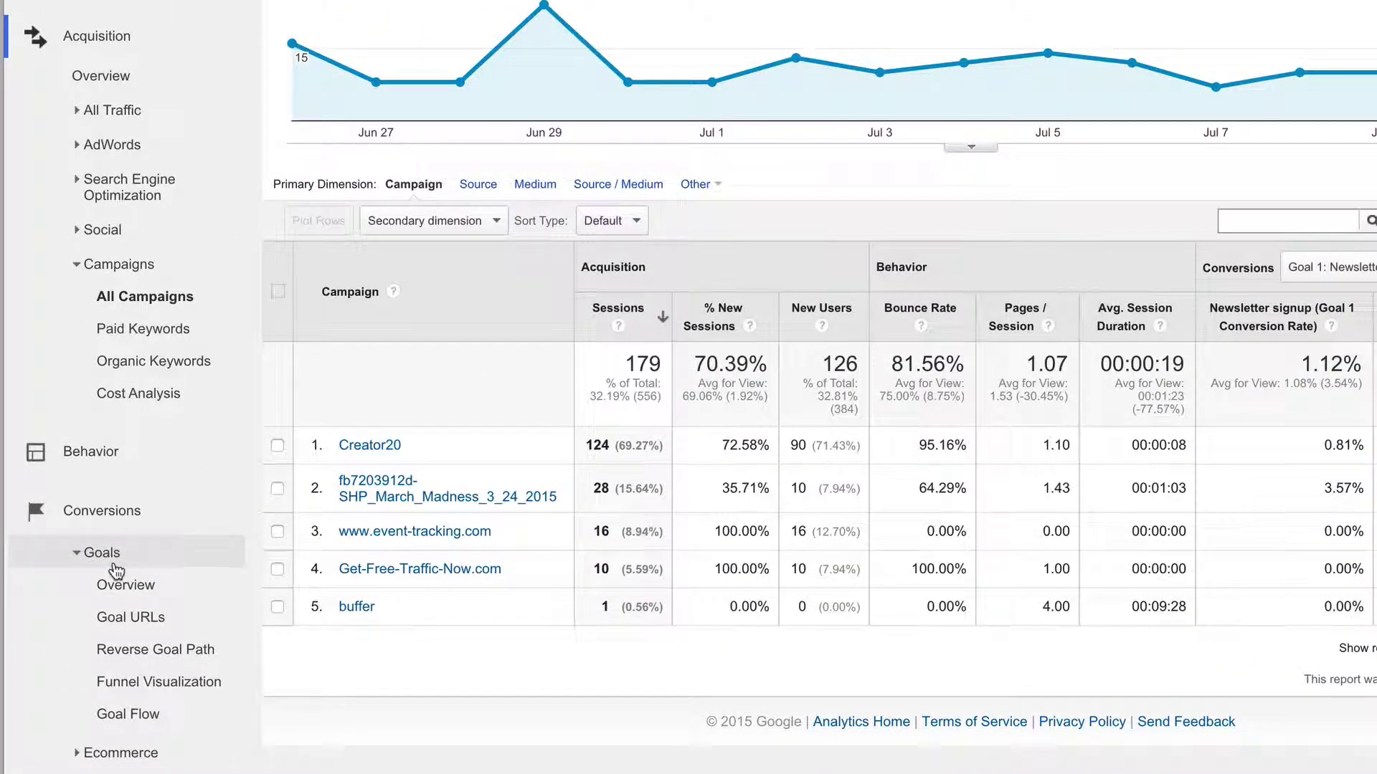
left_click(133, 590)
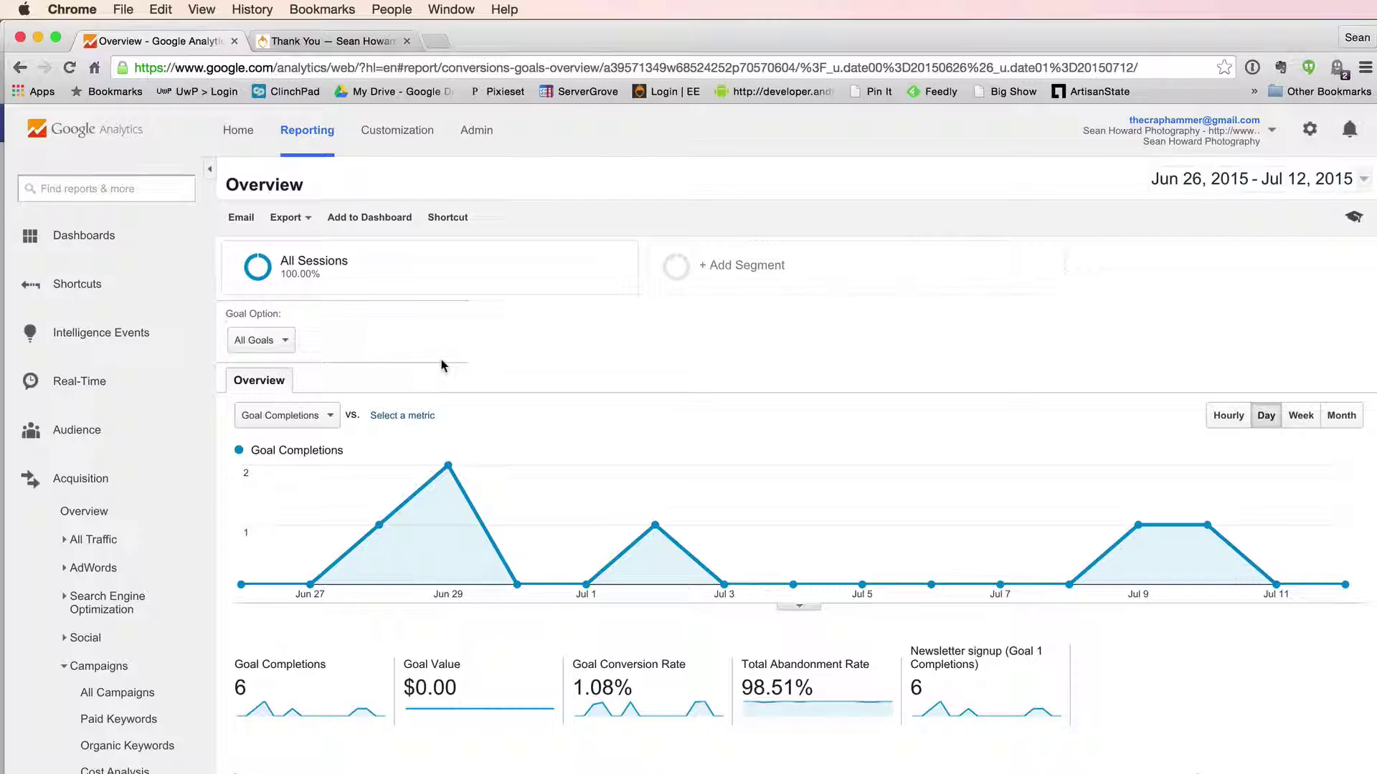
- Switch to the seanhoward.ca Books page for Creators 2.0 with its newsletter signup form
left_click(315, 41)
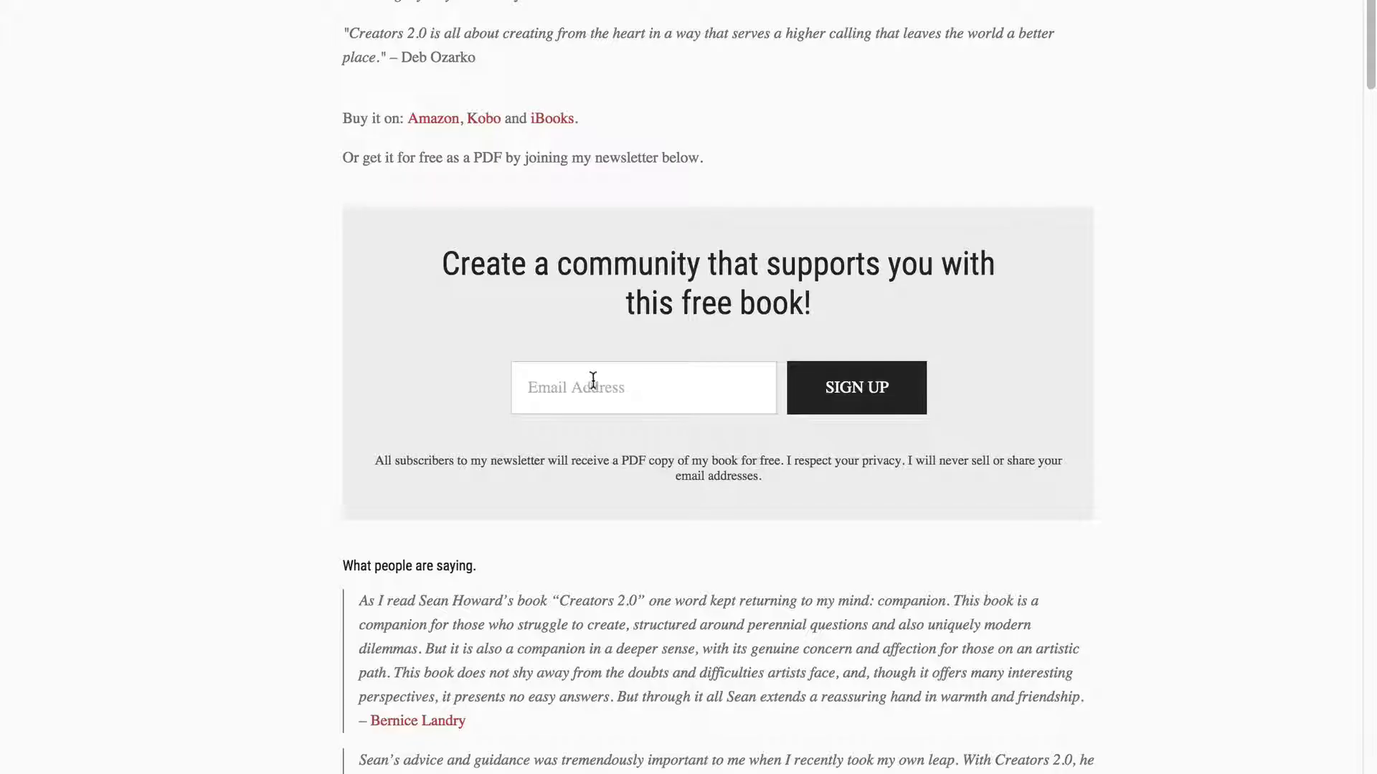
- Enter an email address in the Books page newsletter signup field
left_click(589, 384)
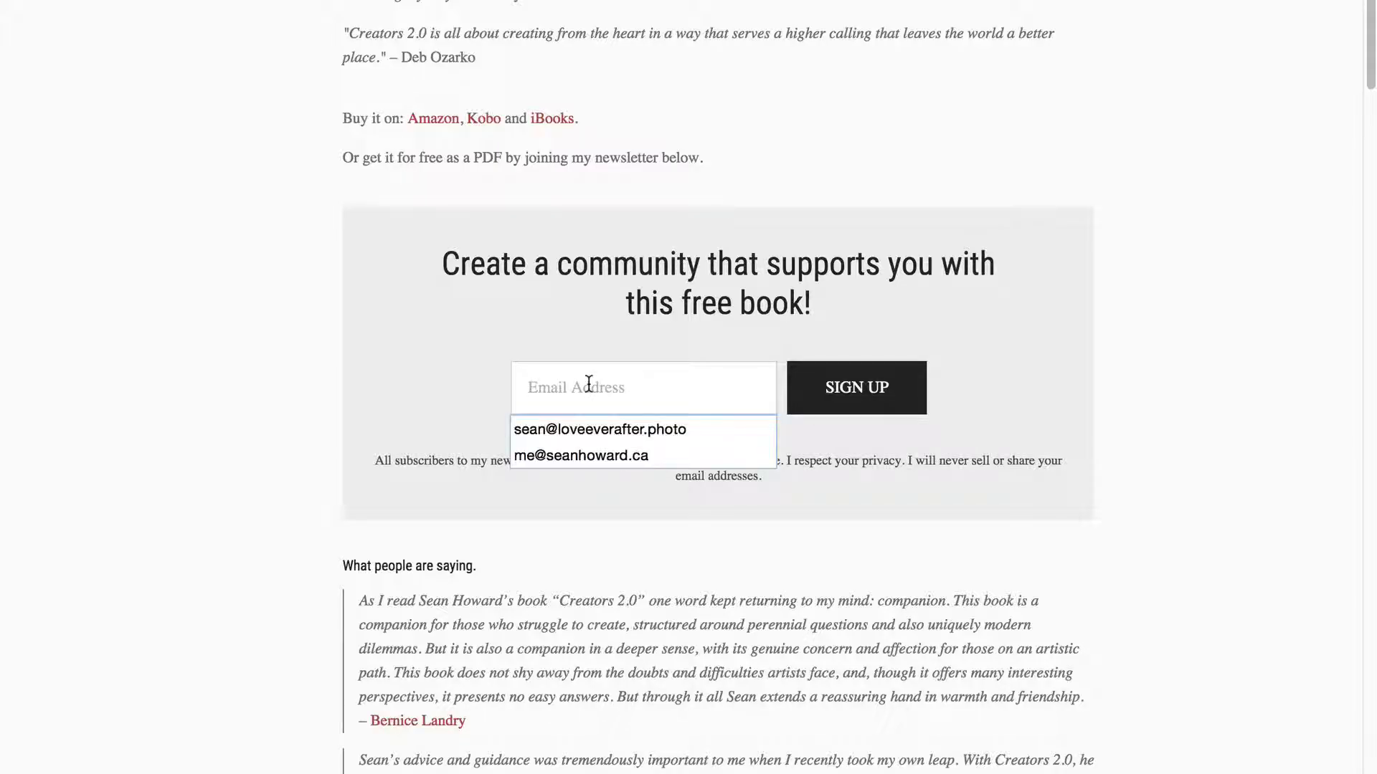
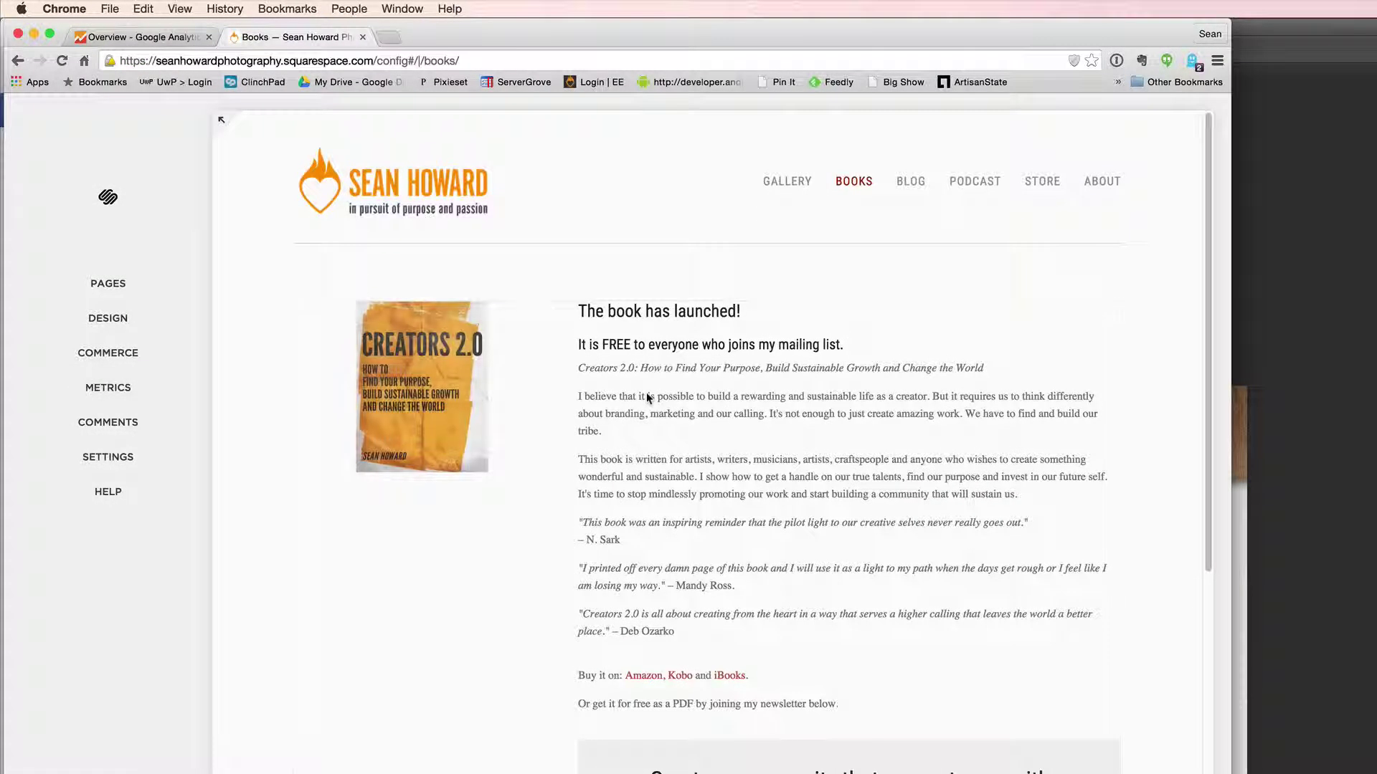
- Open and cancel the header editor, then edit the Books page content and its newsletter block
mouse_move(388, 200)
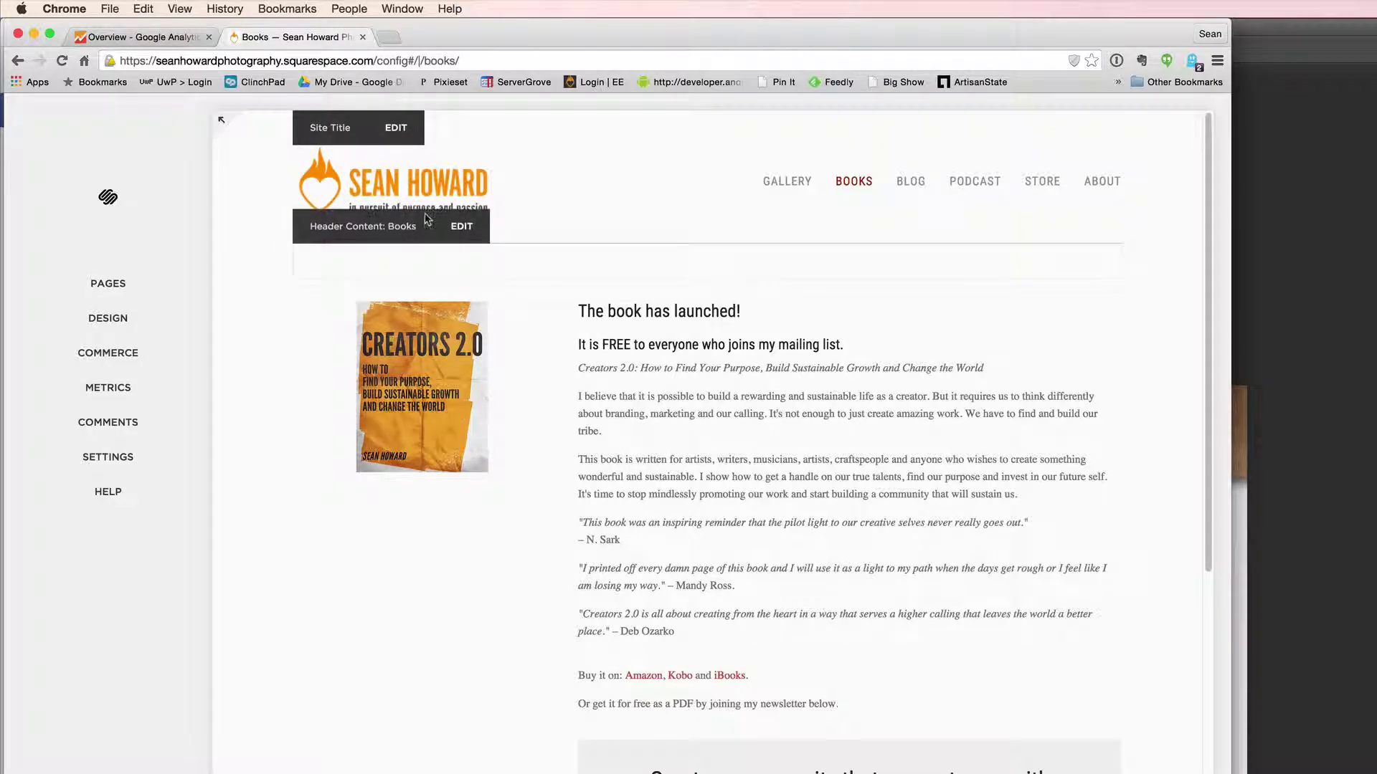
mouse_move(417, 241)
left_click(462, 227)
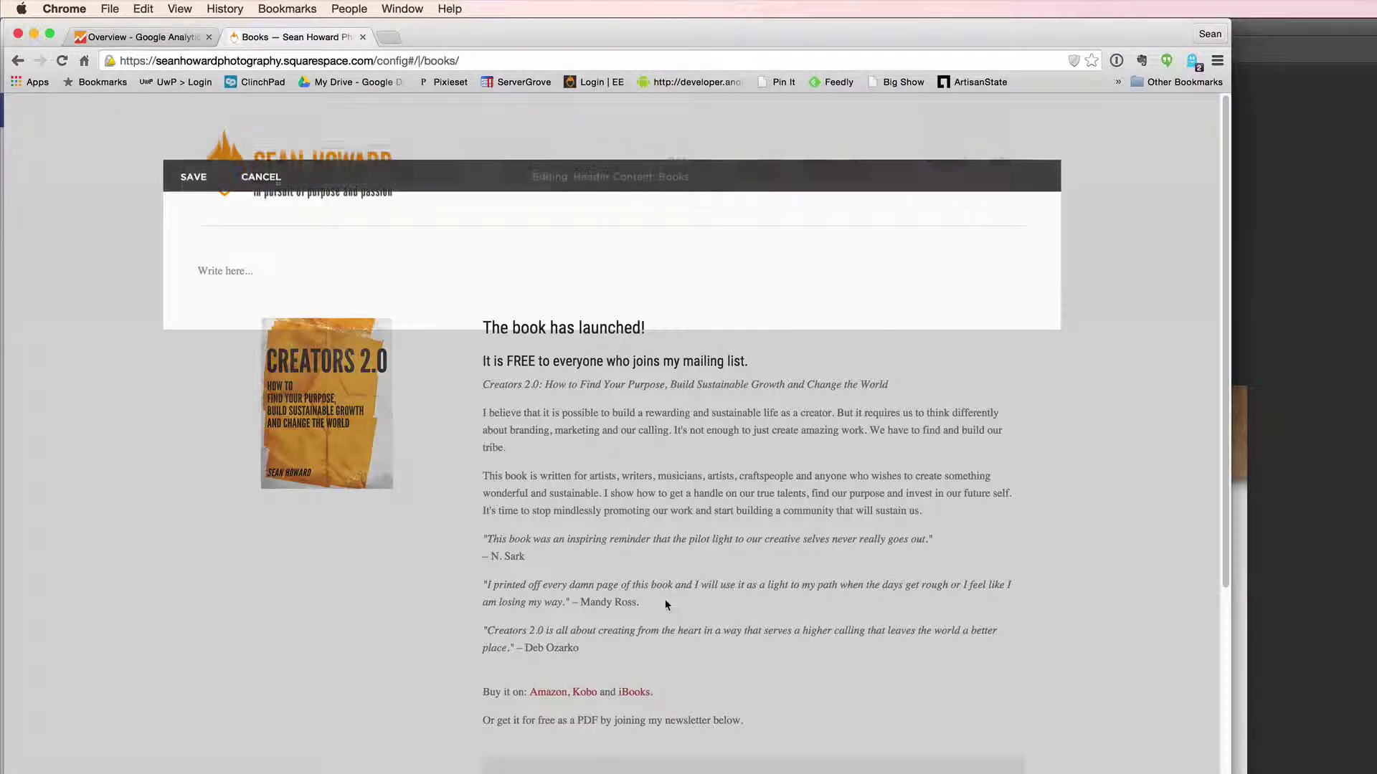
left_click(261, 174)
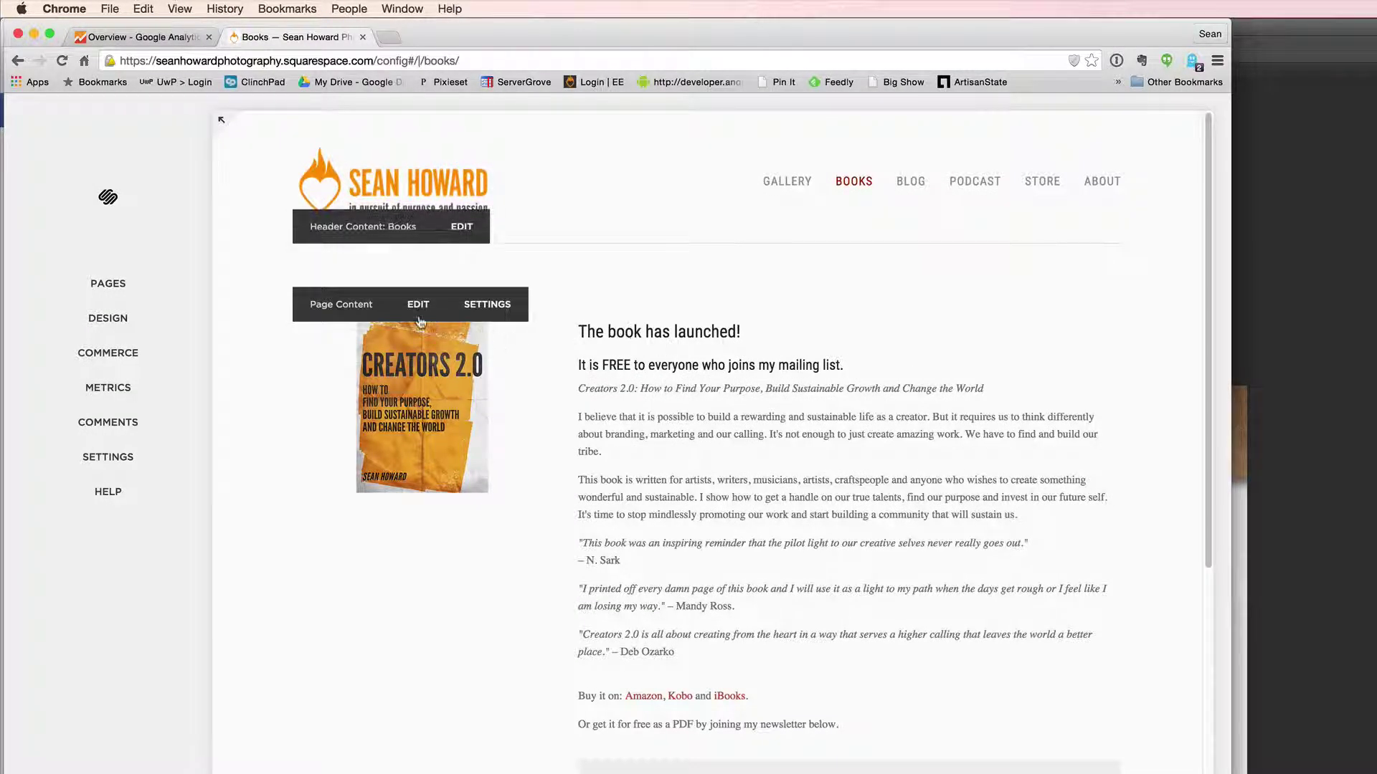
left_click(411, 308)
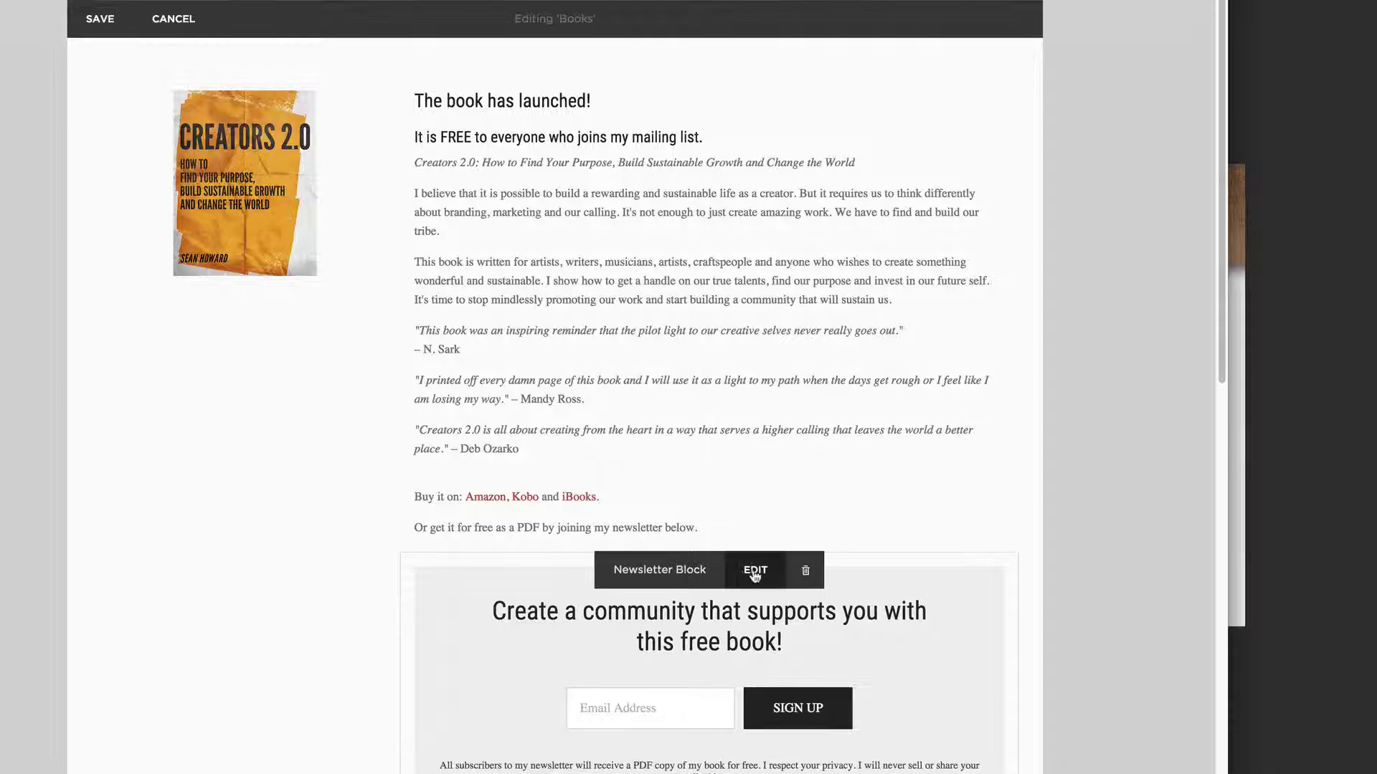
left_click(755, 574)
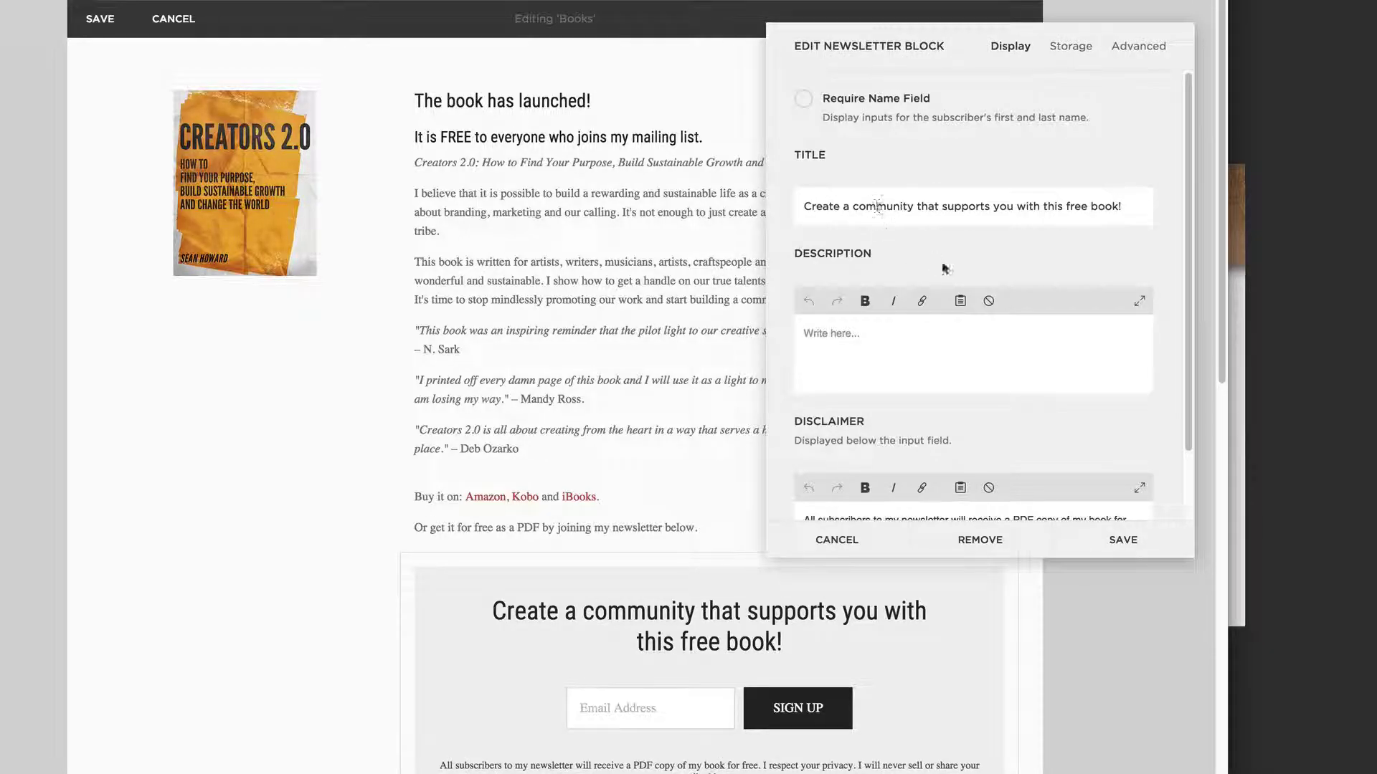
- Check that newsletter signups go to MailChimp, then return to the block's display settings
scroll(929, 201, "down", 2)
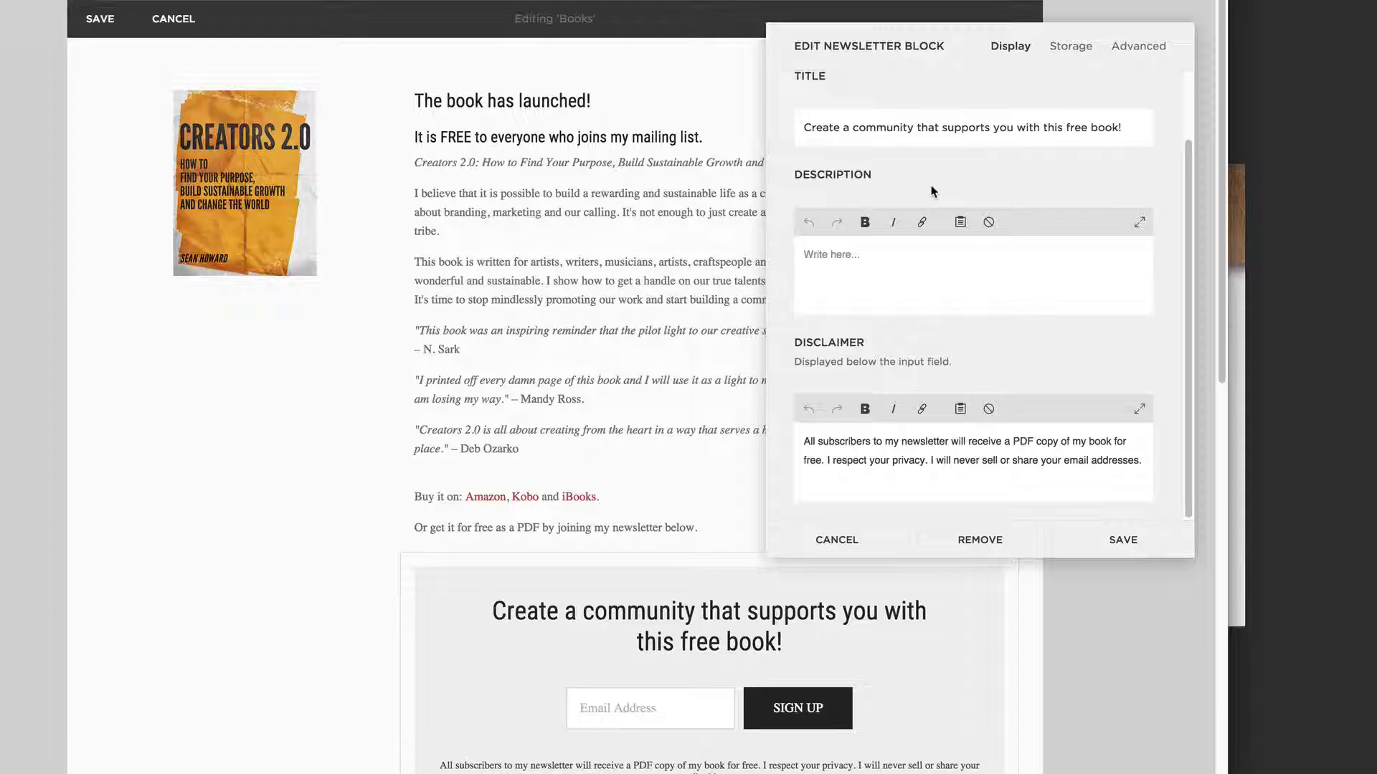
left_click(1071, 47)
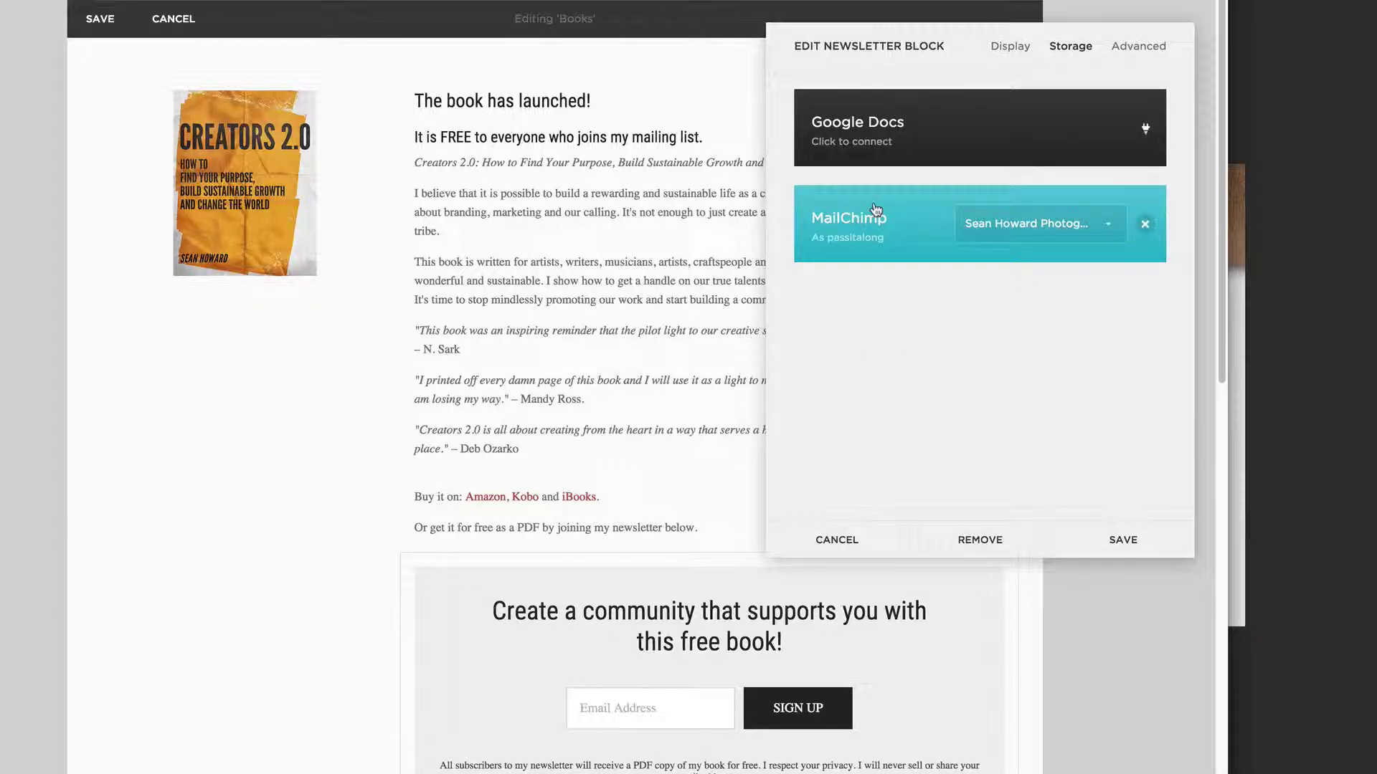
left_click(1007, 50)
scroll(895, 370, "down", 1)
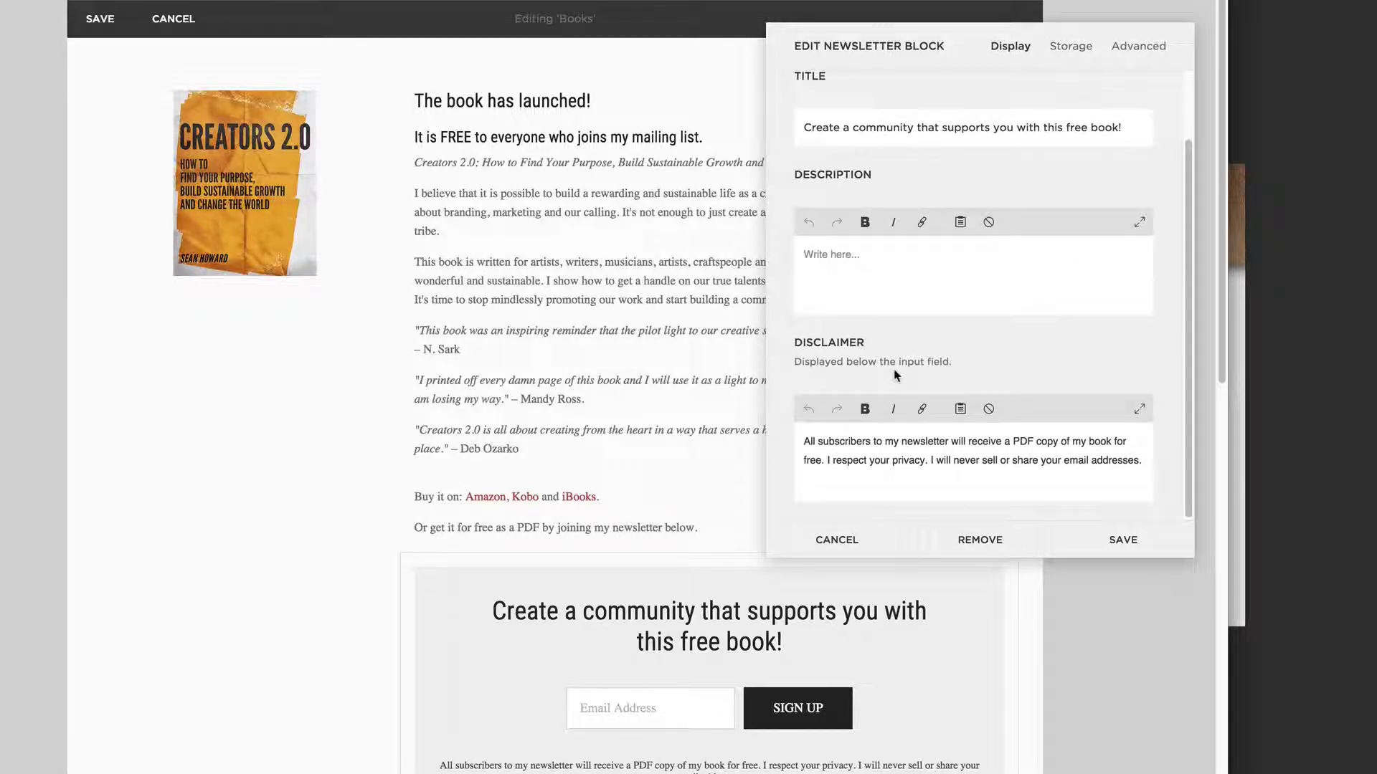
scroll(892, 373, "up", 1)
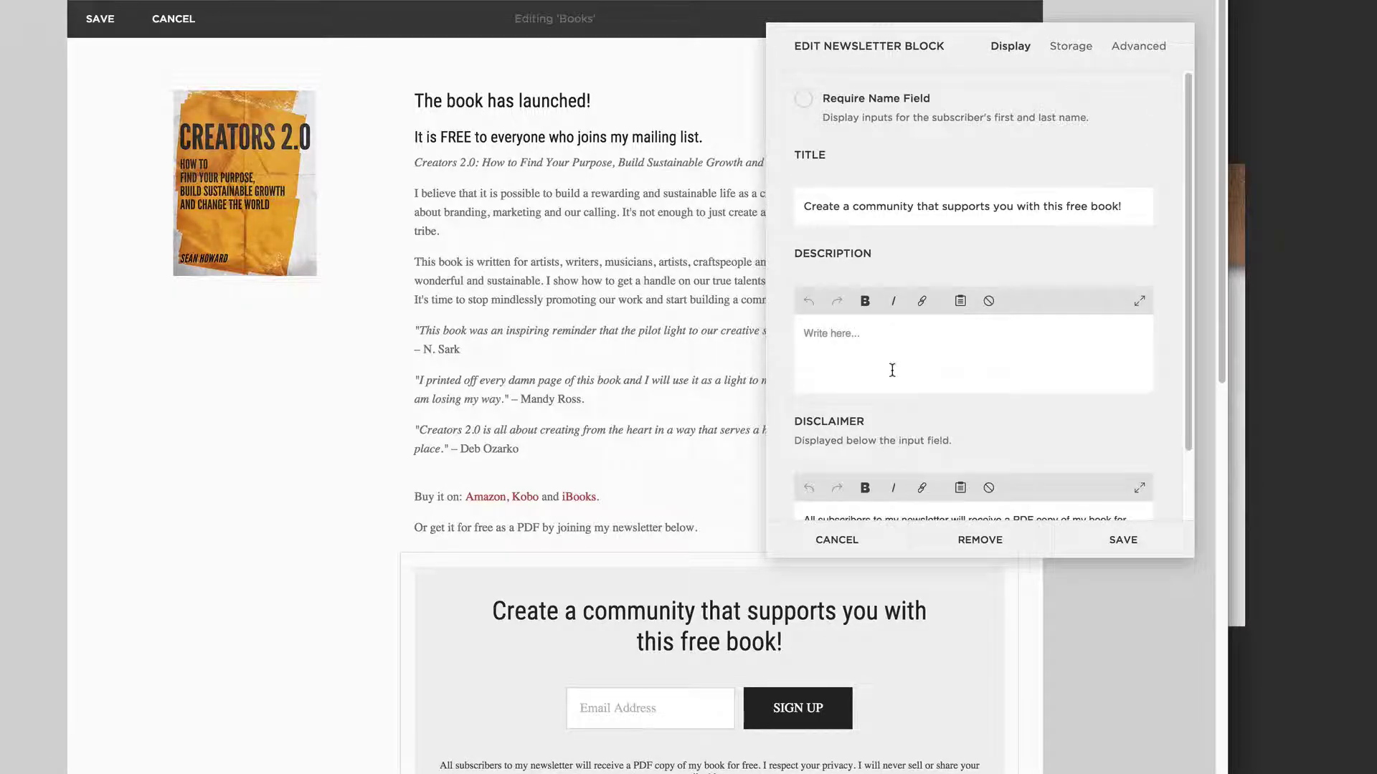
- Show the Advanced settings and highlight the window.location.replace('/thank-you') post-submit script
left_click(1139, 48)
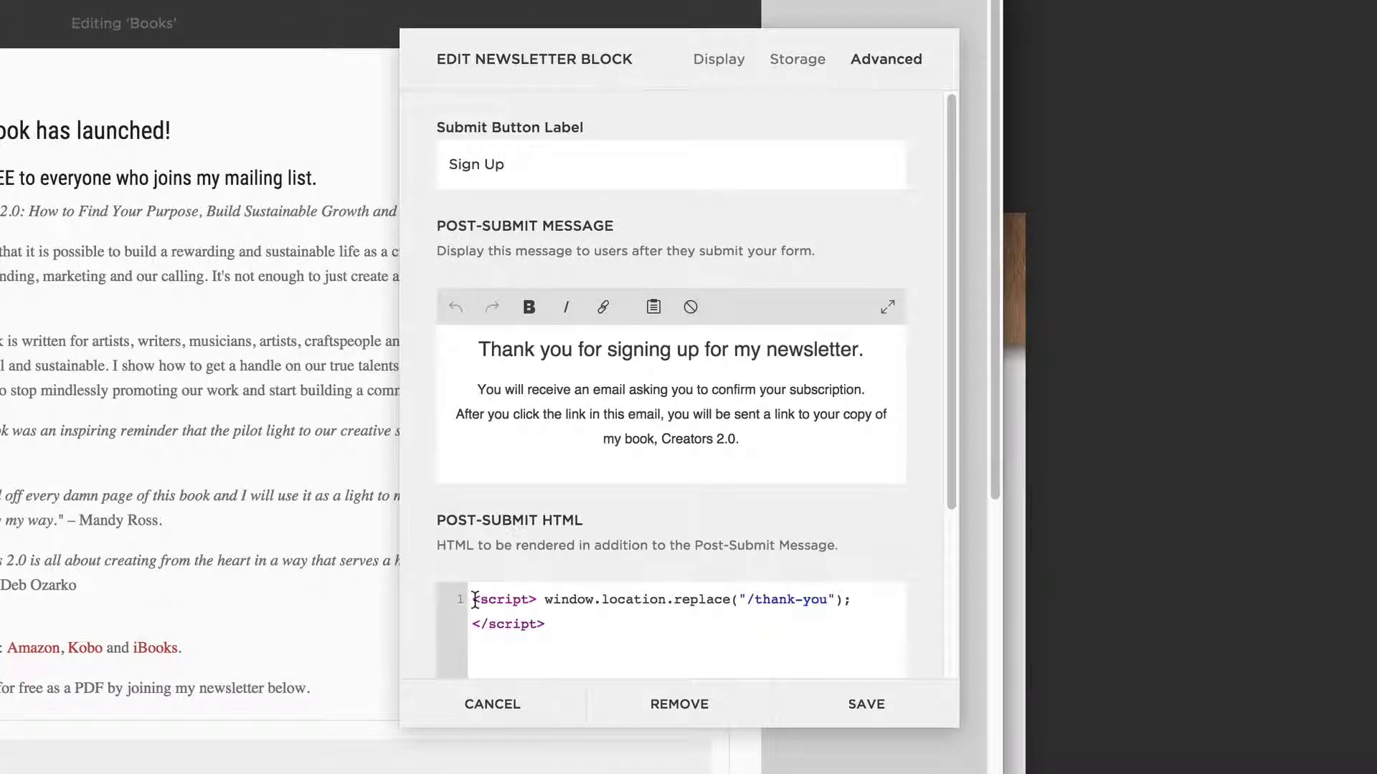
left_click_drag(474, 599, 570, 626)
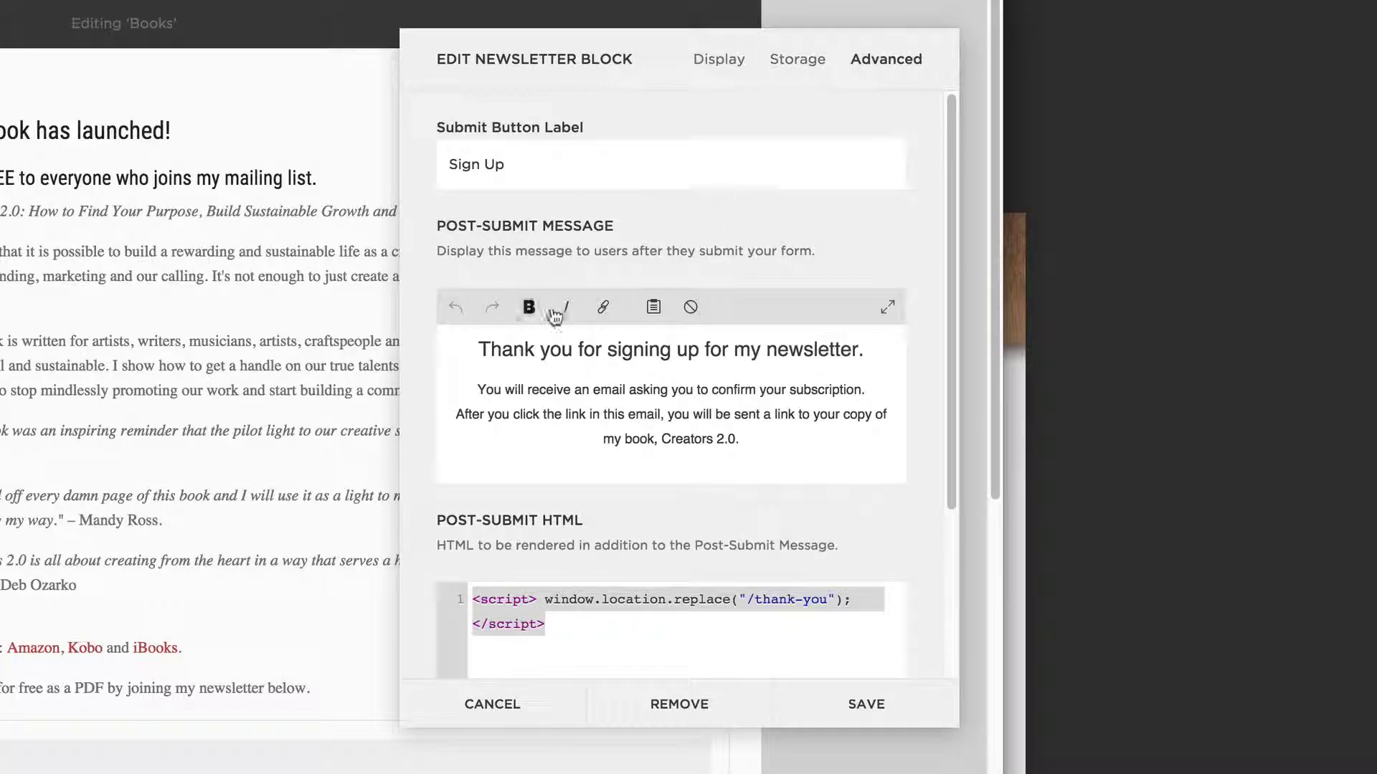
scroll(554, 315, "down", 5)
scroll(549, 185, "up", 5)
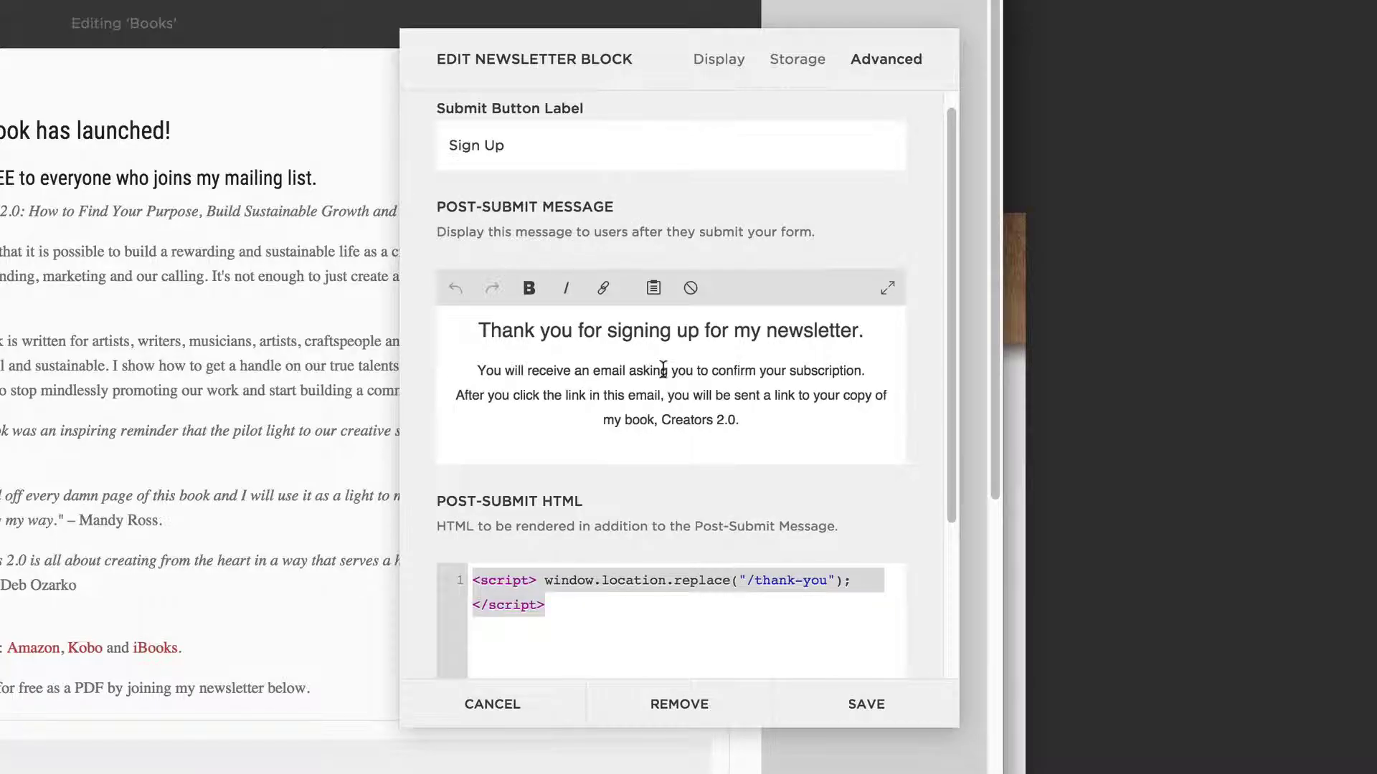
scroll(663, 368, "down", 3)
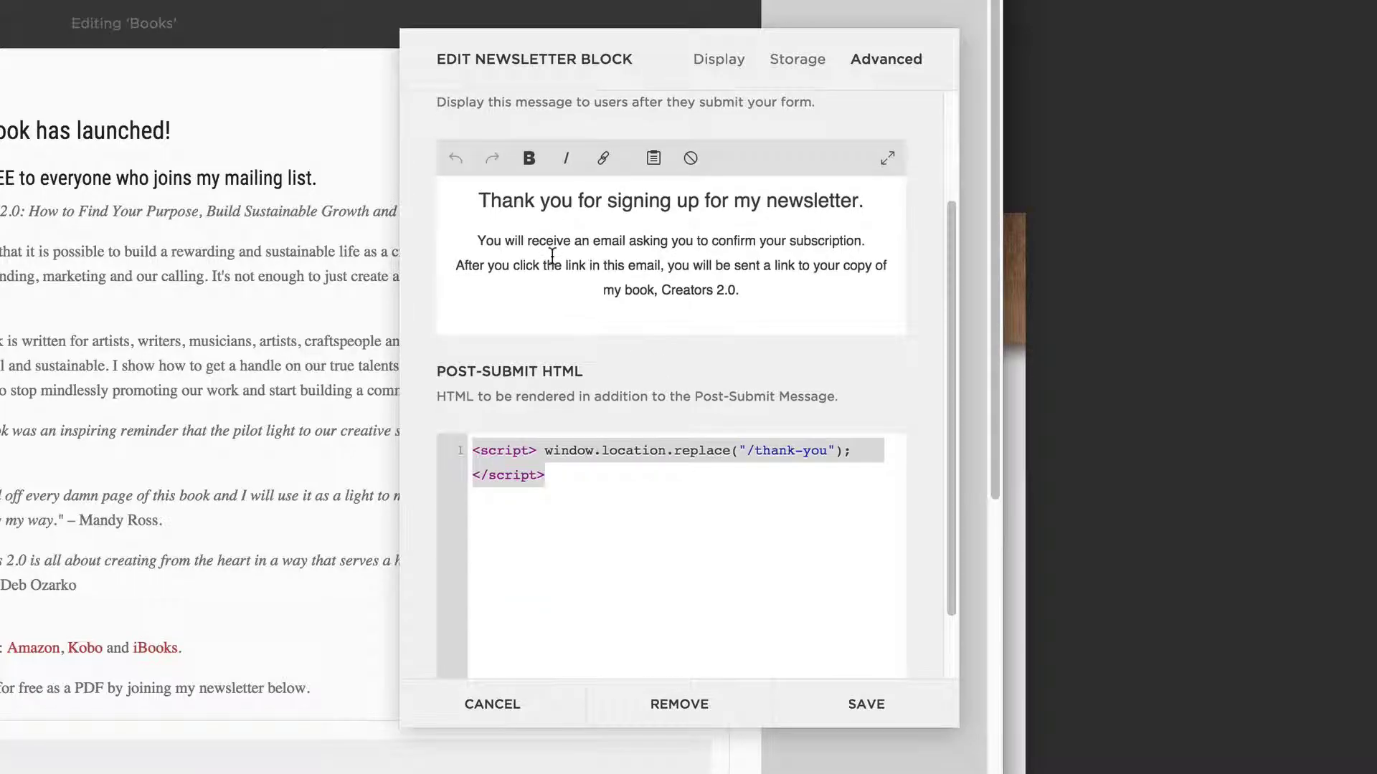
scroll(554, 236, "up", 3)
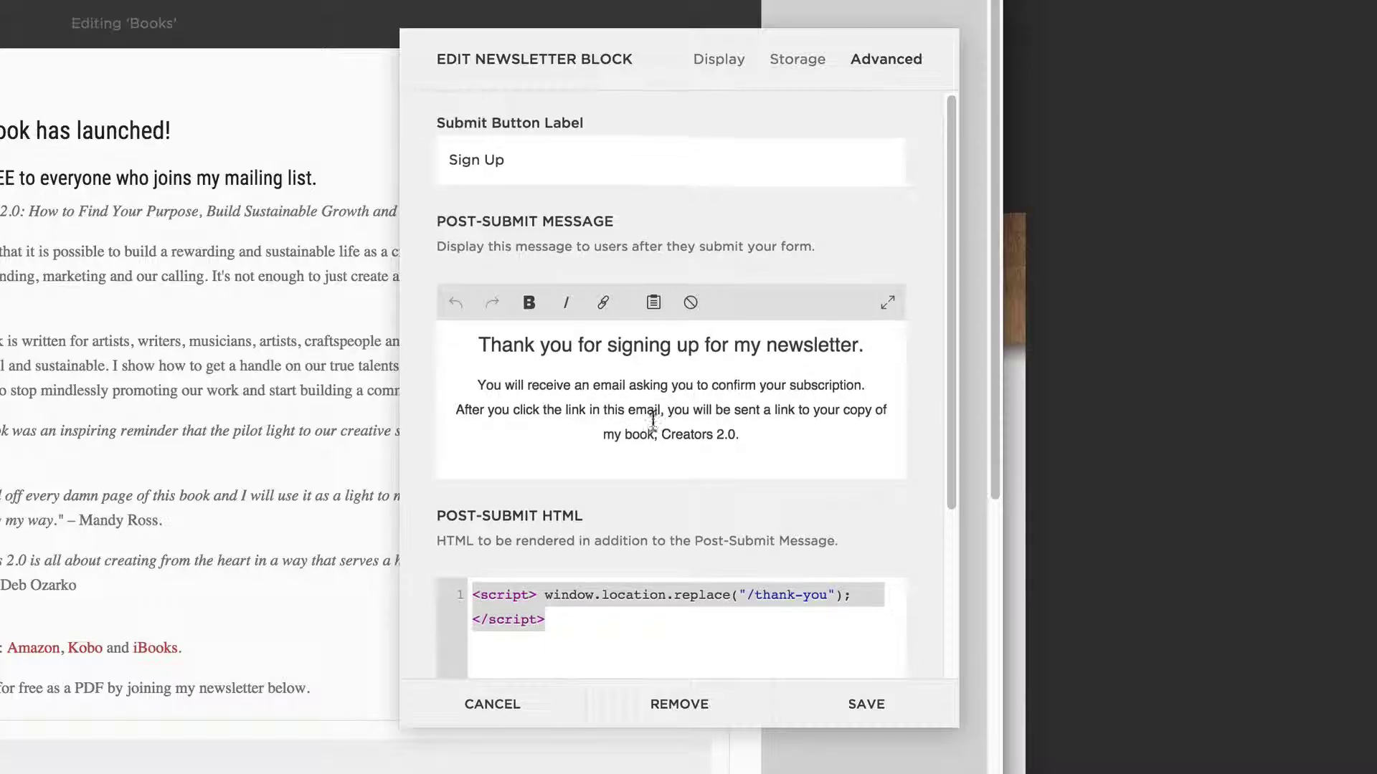
scroll(681, 408, "down", 5)
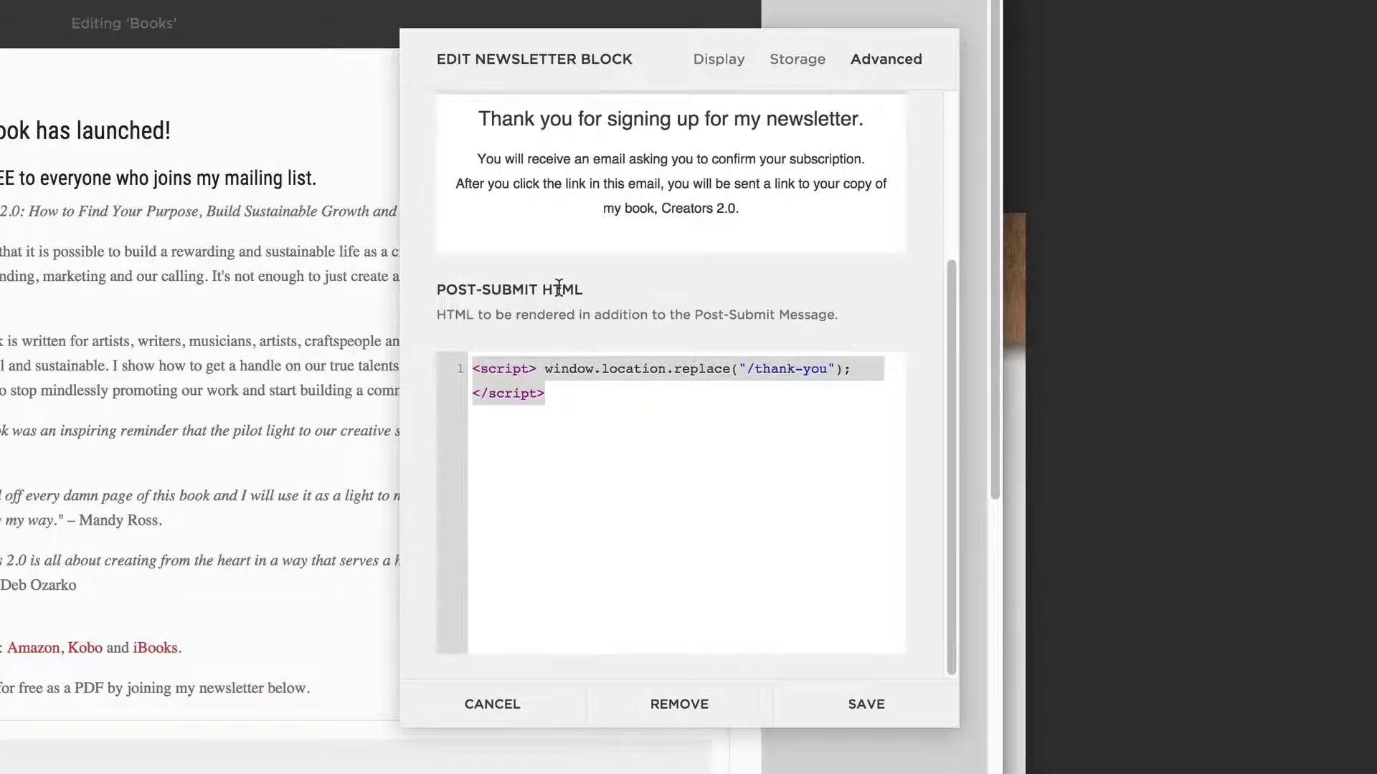
left_click(473, 369)
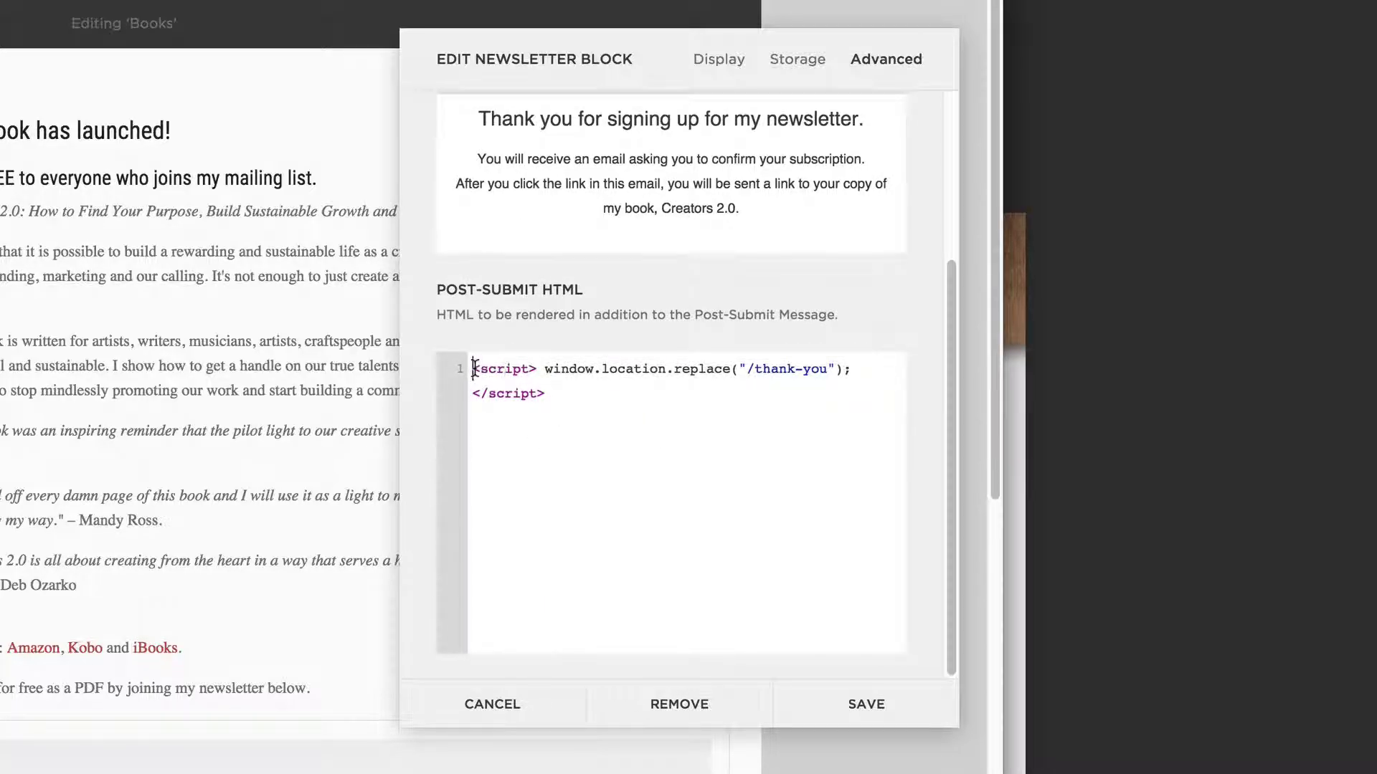
left_click_drag(473, 369, 569, 389)
left_click(648, 371)
left_click_drag(746, 369, 825, 368)
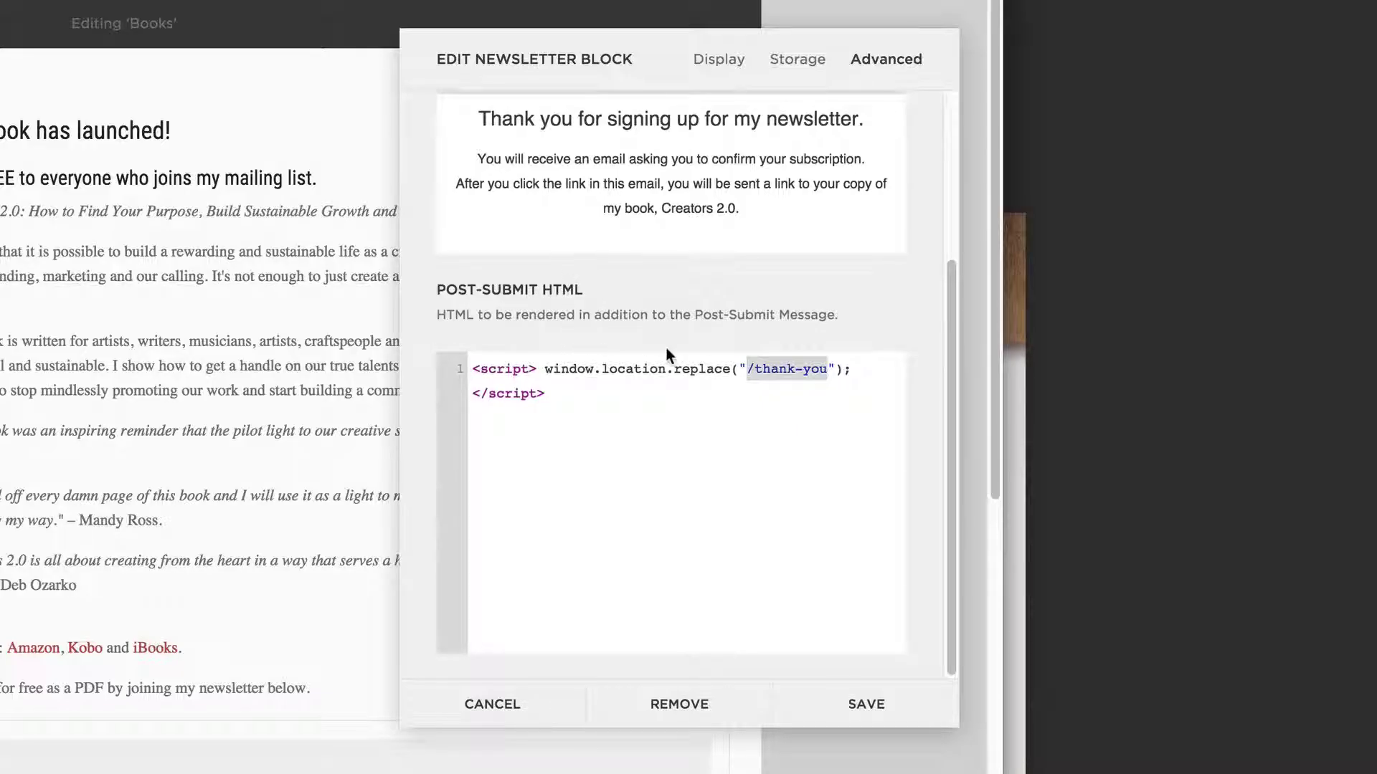
- Cancel the newsletter block editor and discard the unsaved page changes
left_click(506, 703)
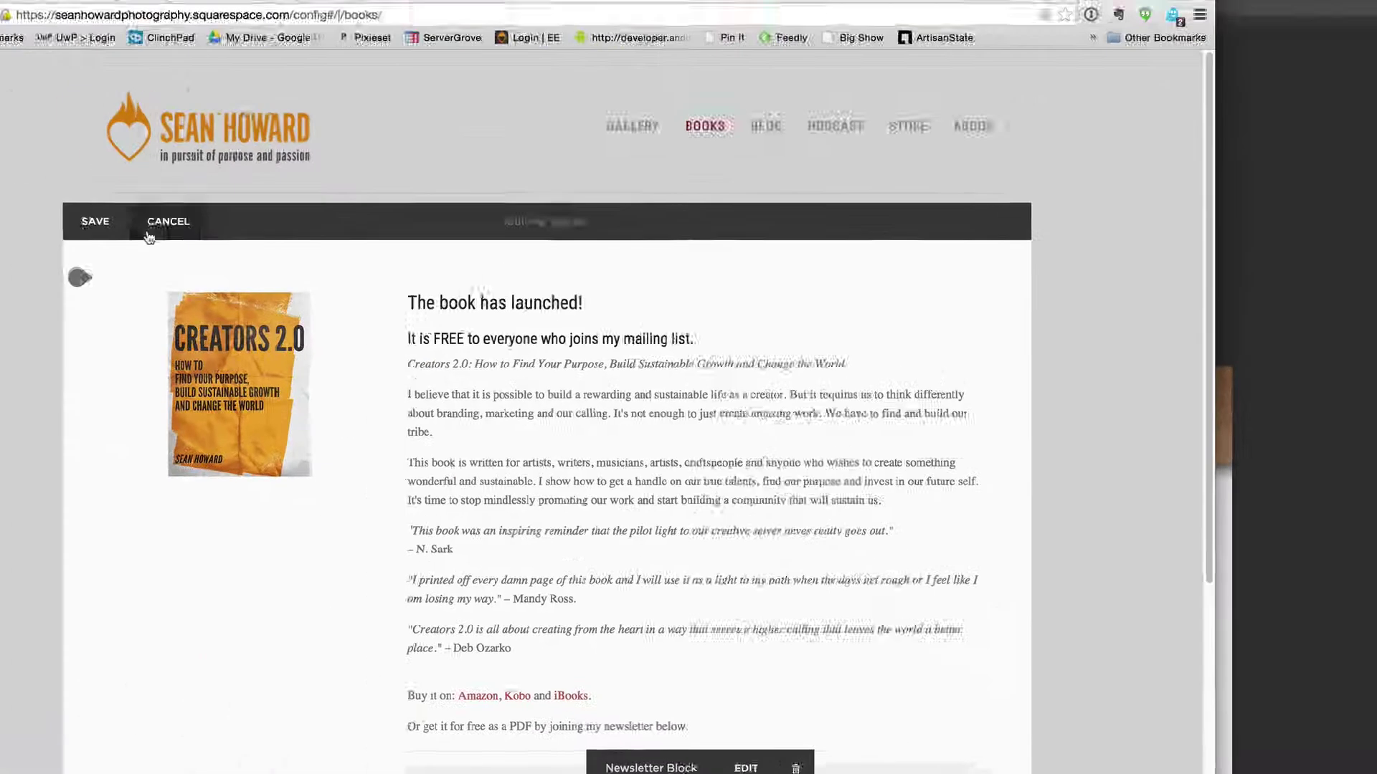
left_click(149, 233)
left_click(166, 276)
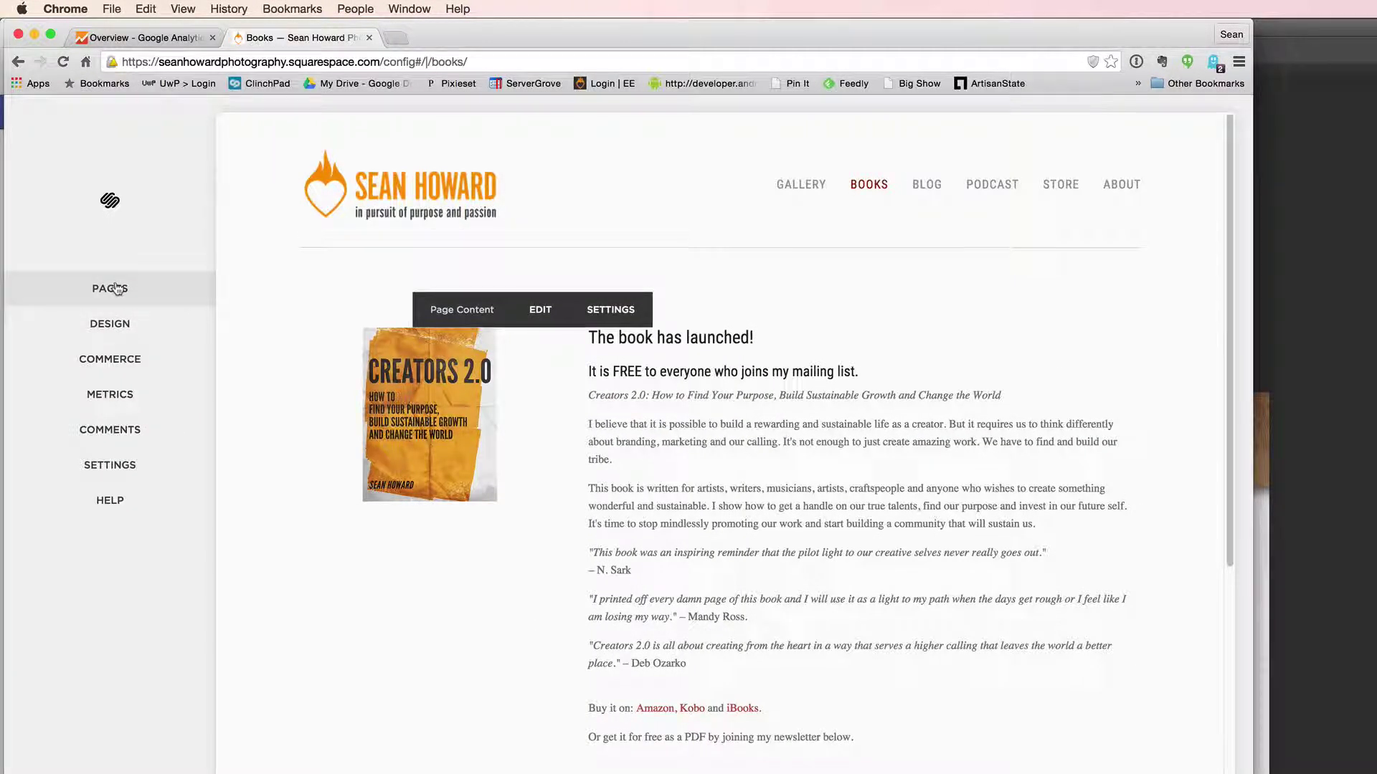
- Open the Thank You page's settings from Pages, confirming its /thank-you URL slug
left_click(117, 288)
scroll(122, 502, "down", 10)
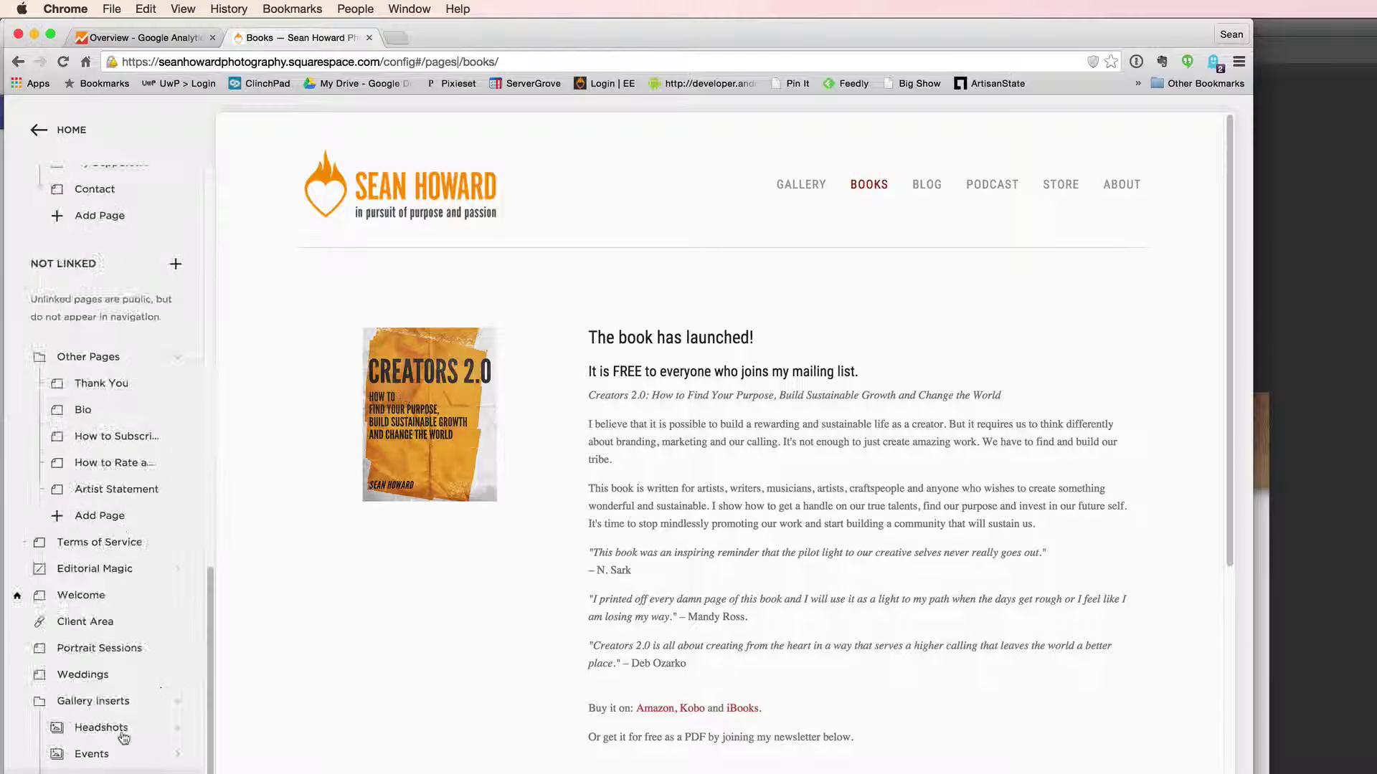
scroll(124, 738, "down", 5)
scroll(108, 717, "up", 3)
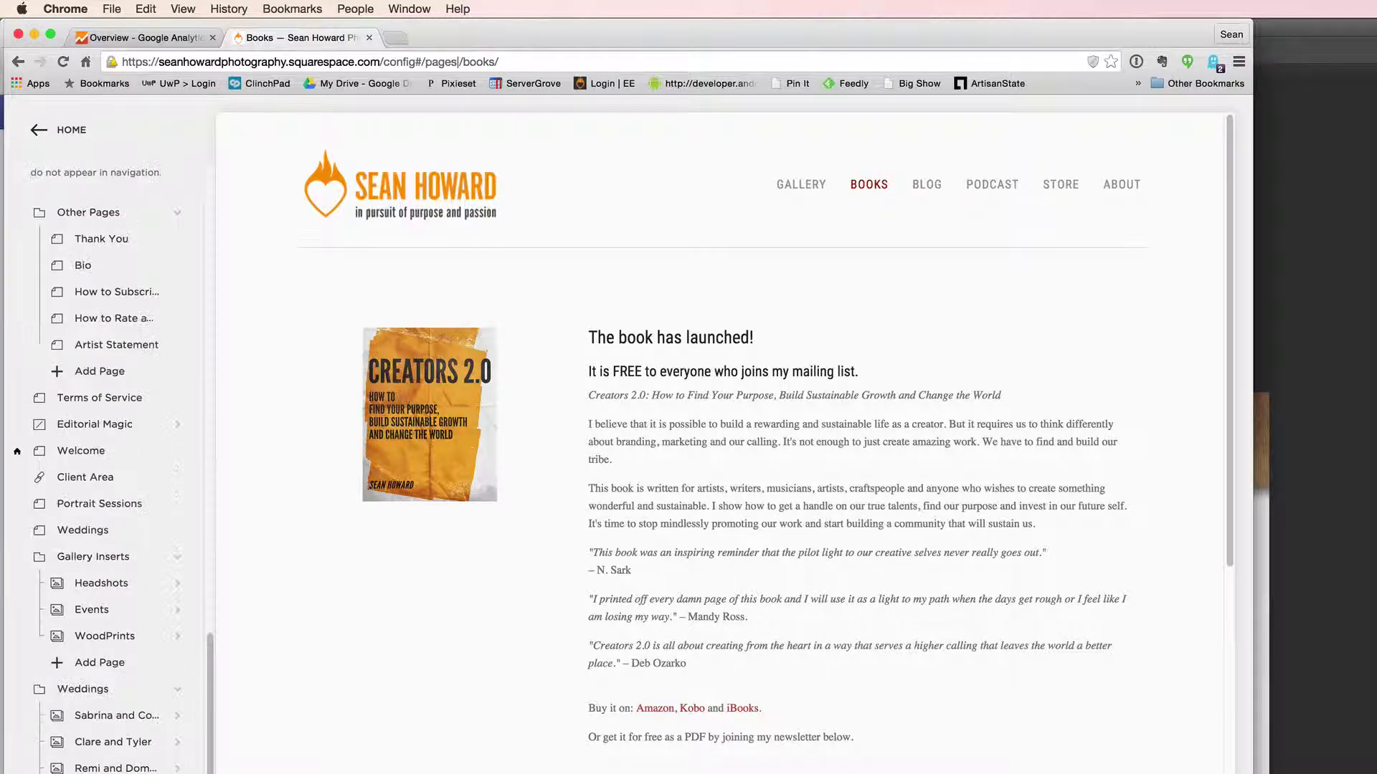
scroll(108, 531, "up", 5)
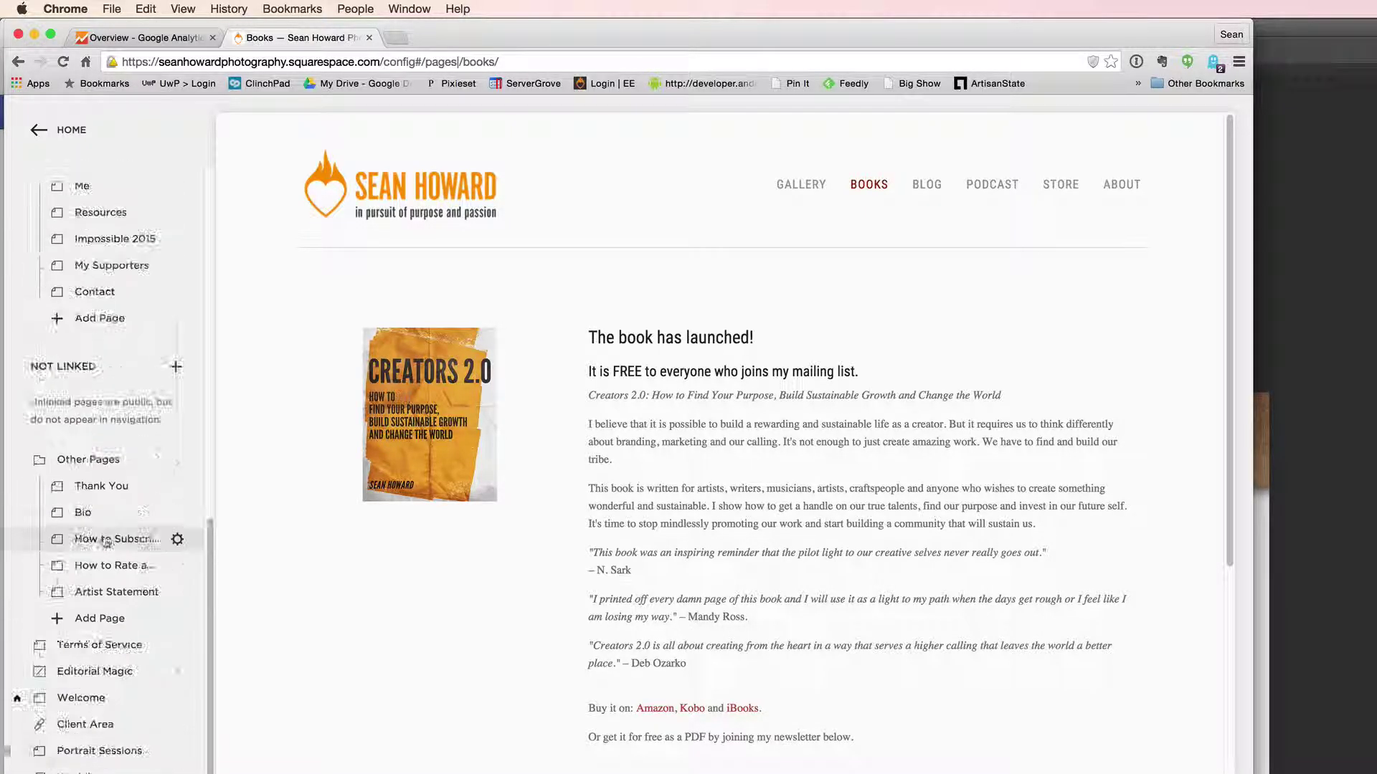
scroll(94, 488, "down", 2)
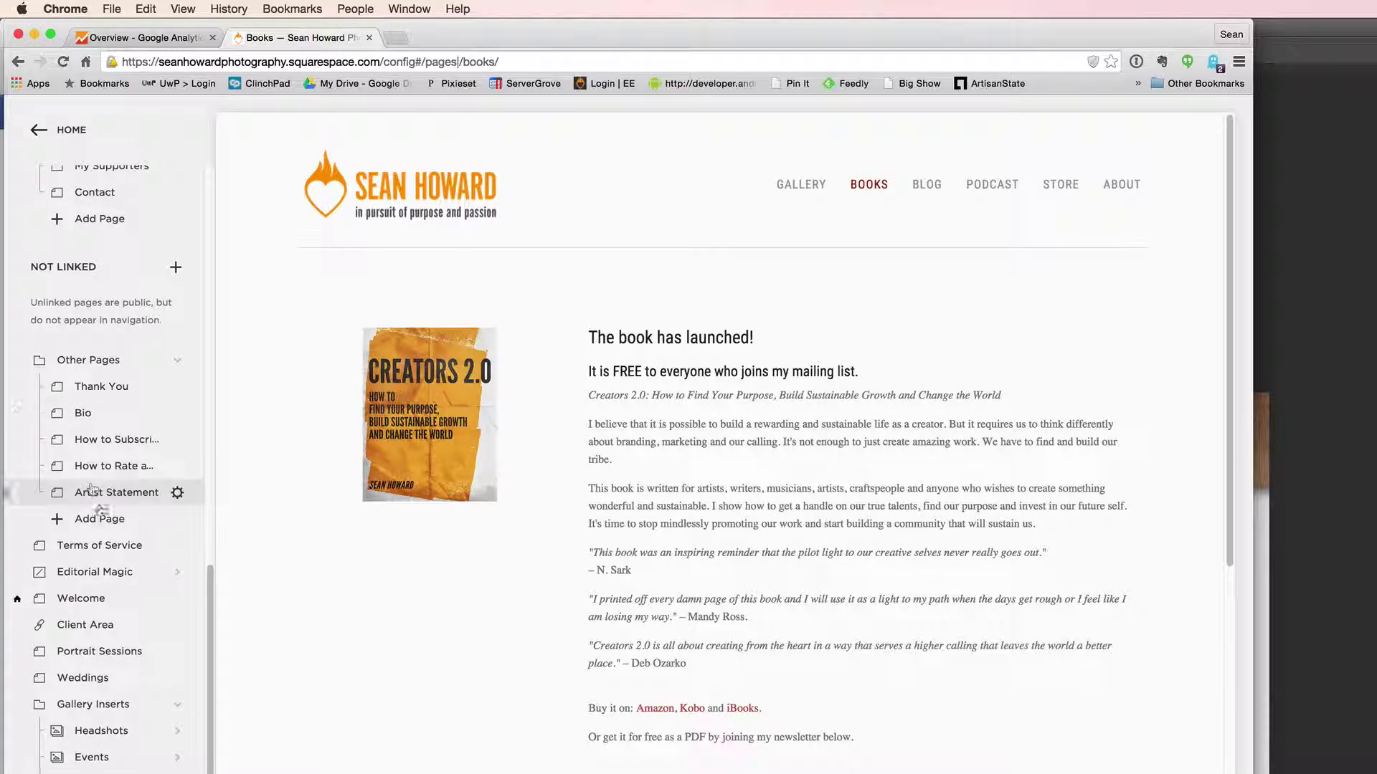
scroll(100, 717, "down", 3)
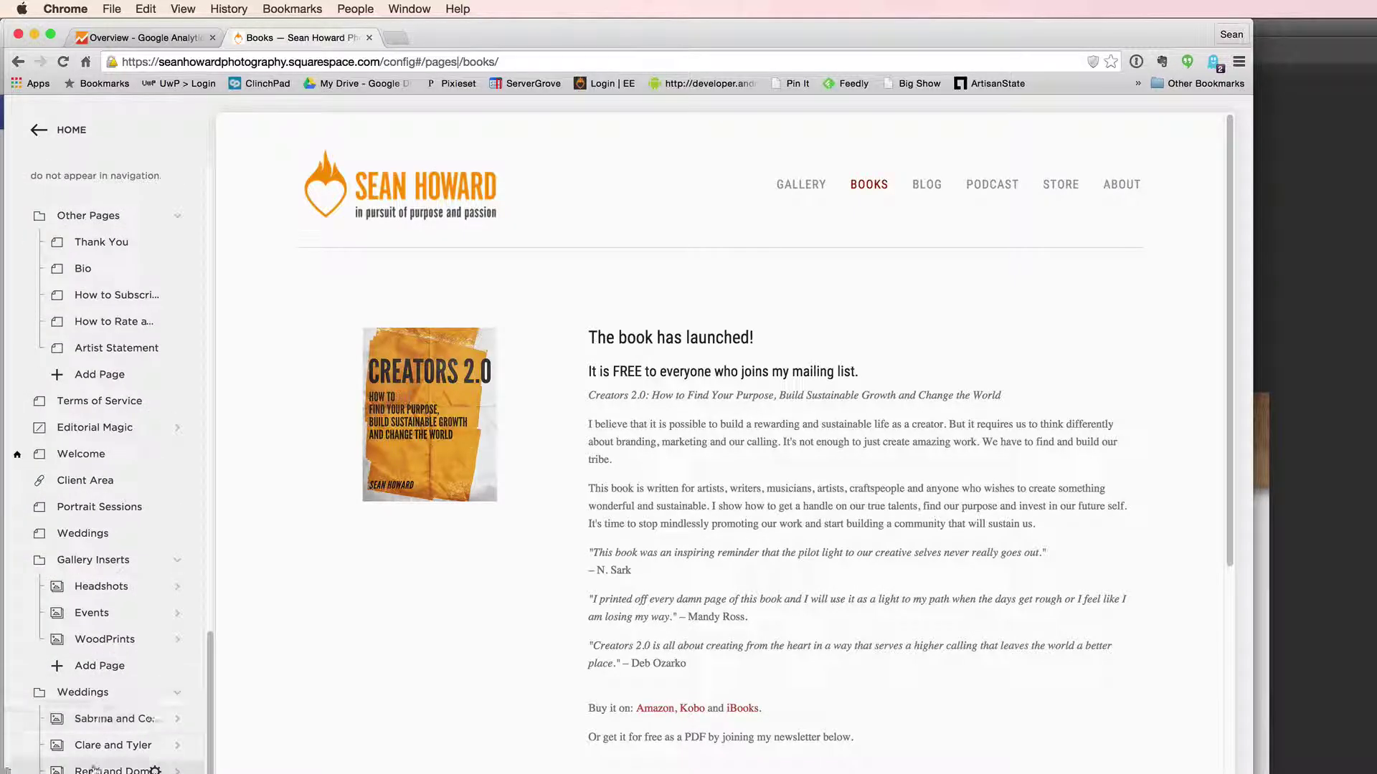
left_click(93, 244)
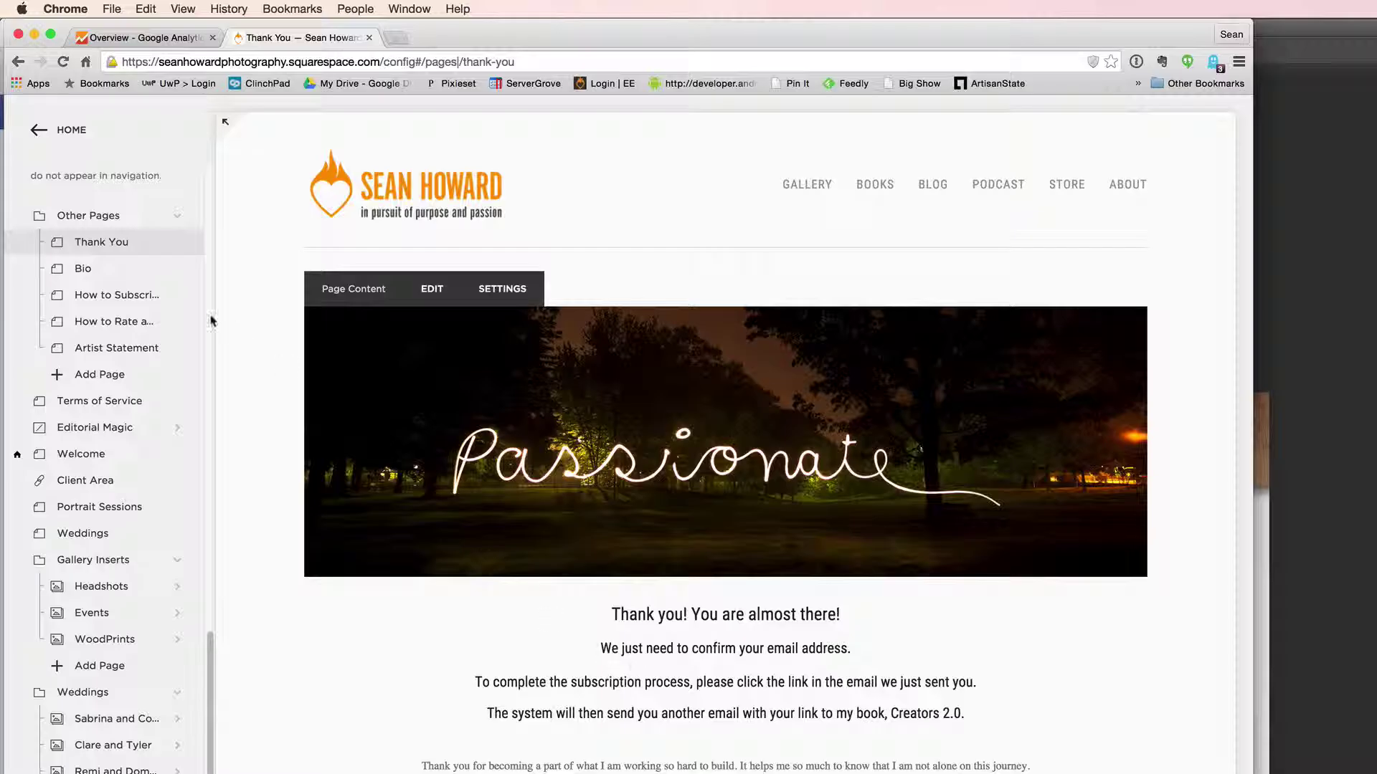
left_click(175, 243)
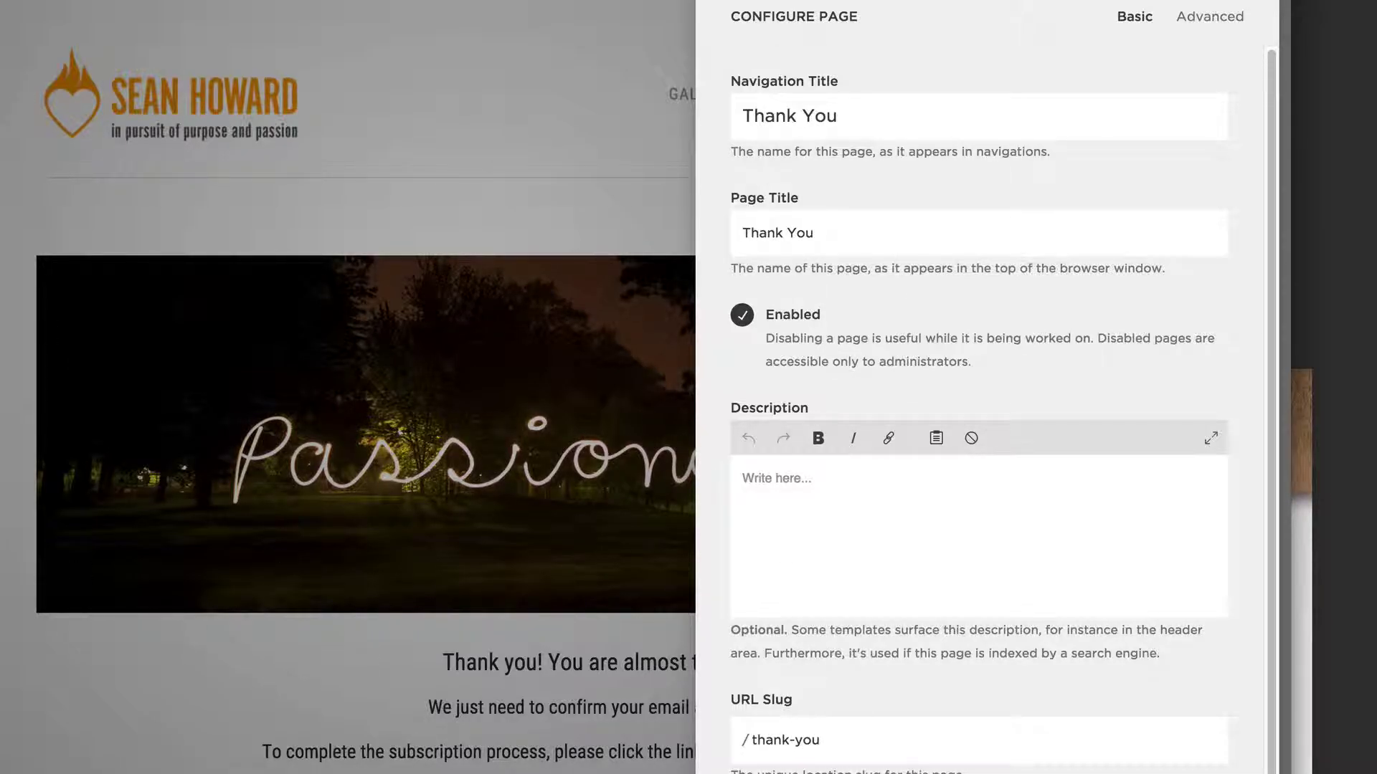
left_click_drag(848, 741, 667, 724)
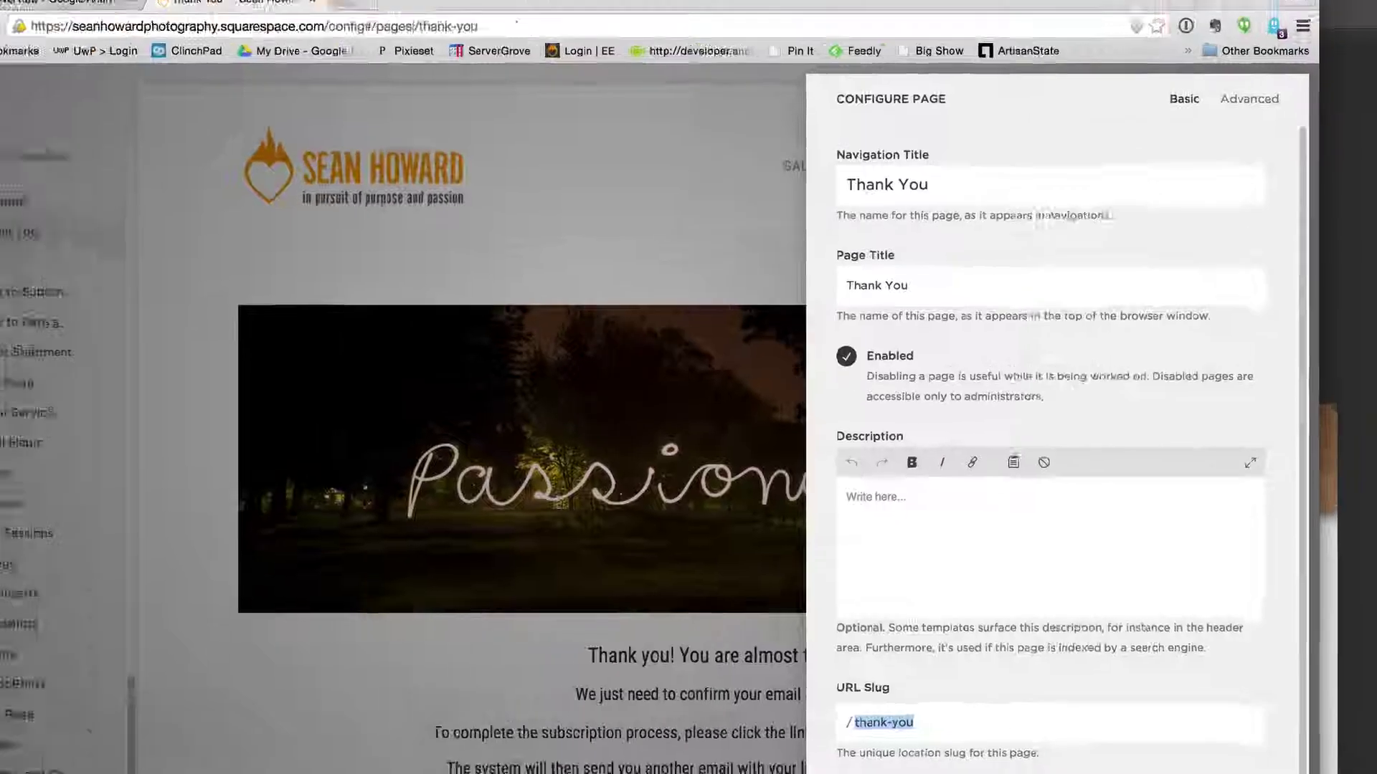
key("Escape")
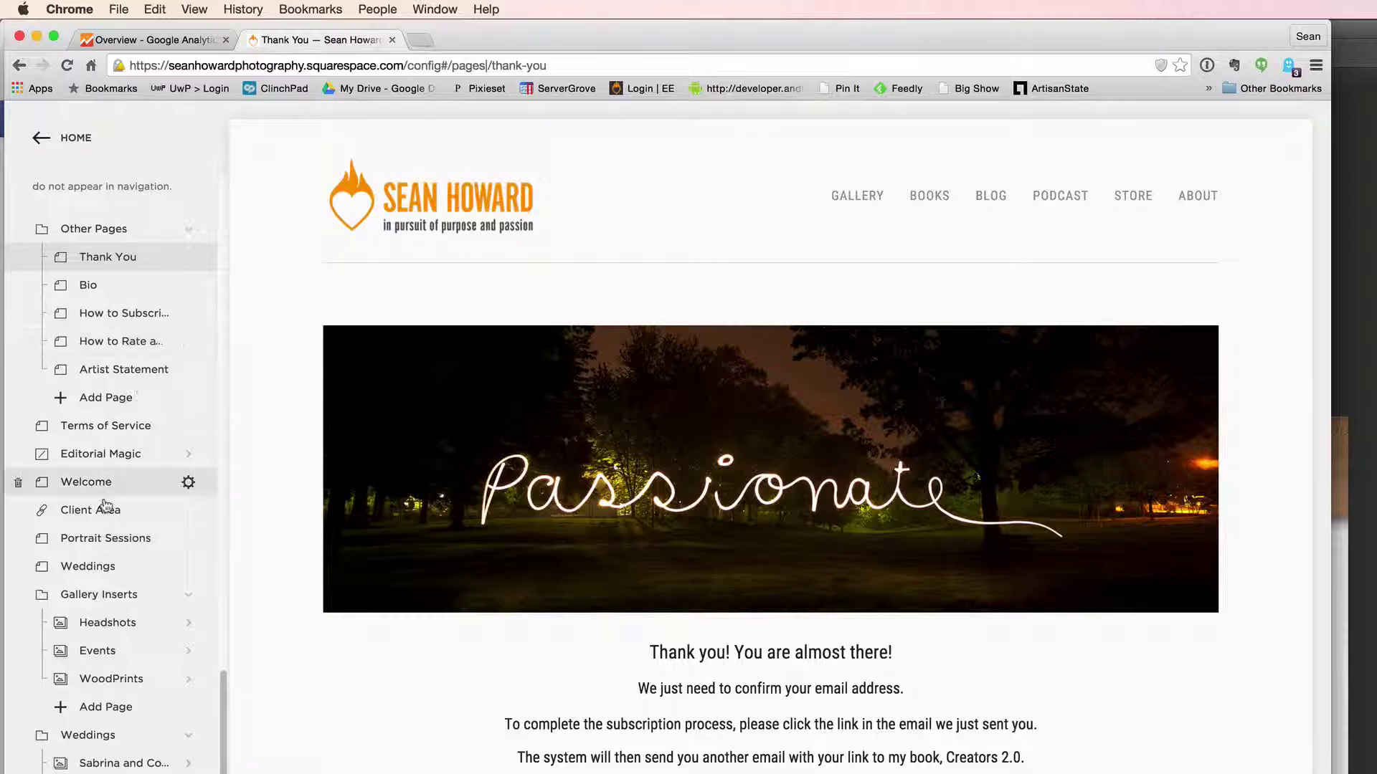
scroll(111, 645, "down", 3)
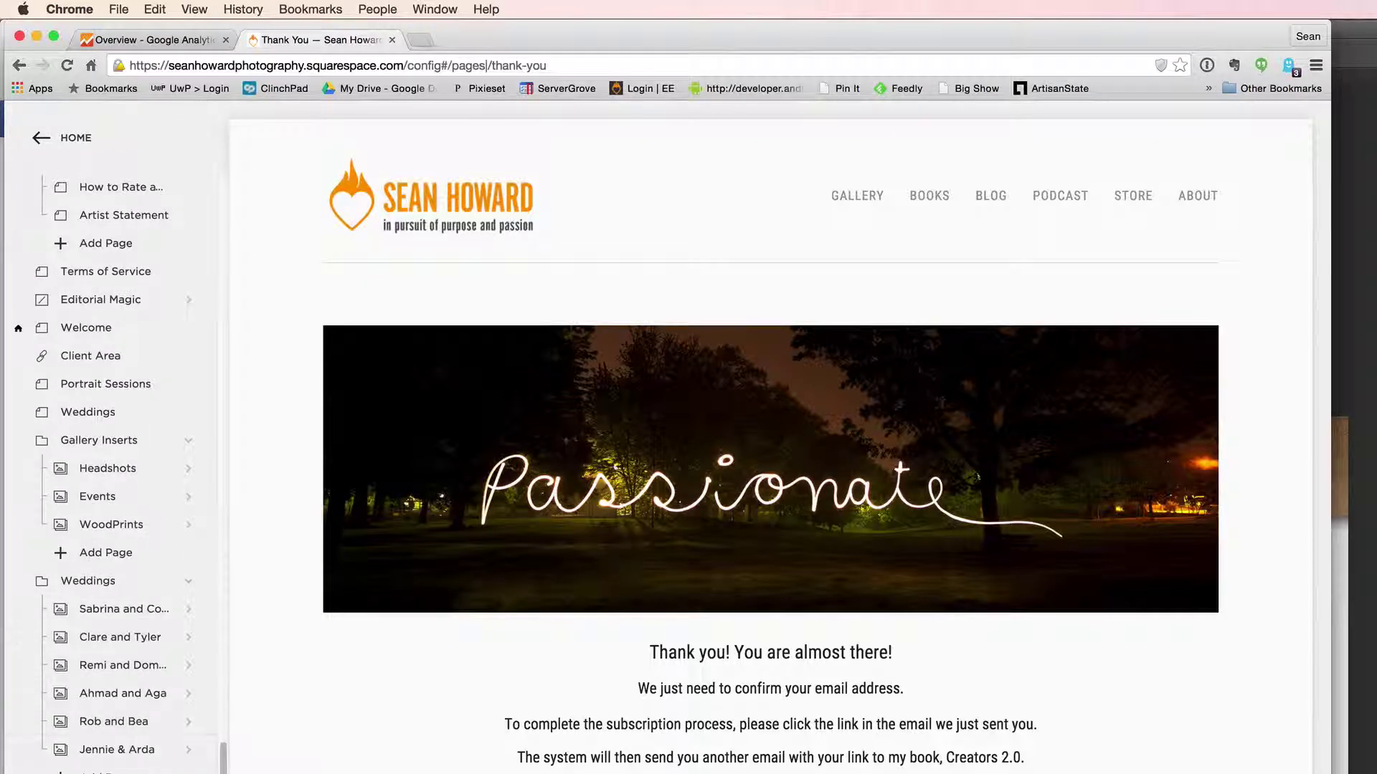
- Open the Advanced settings of the Creators 2.0 page's newsletter block in edit mode
left_click(754, 357)
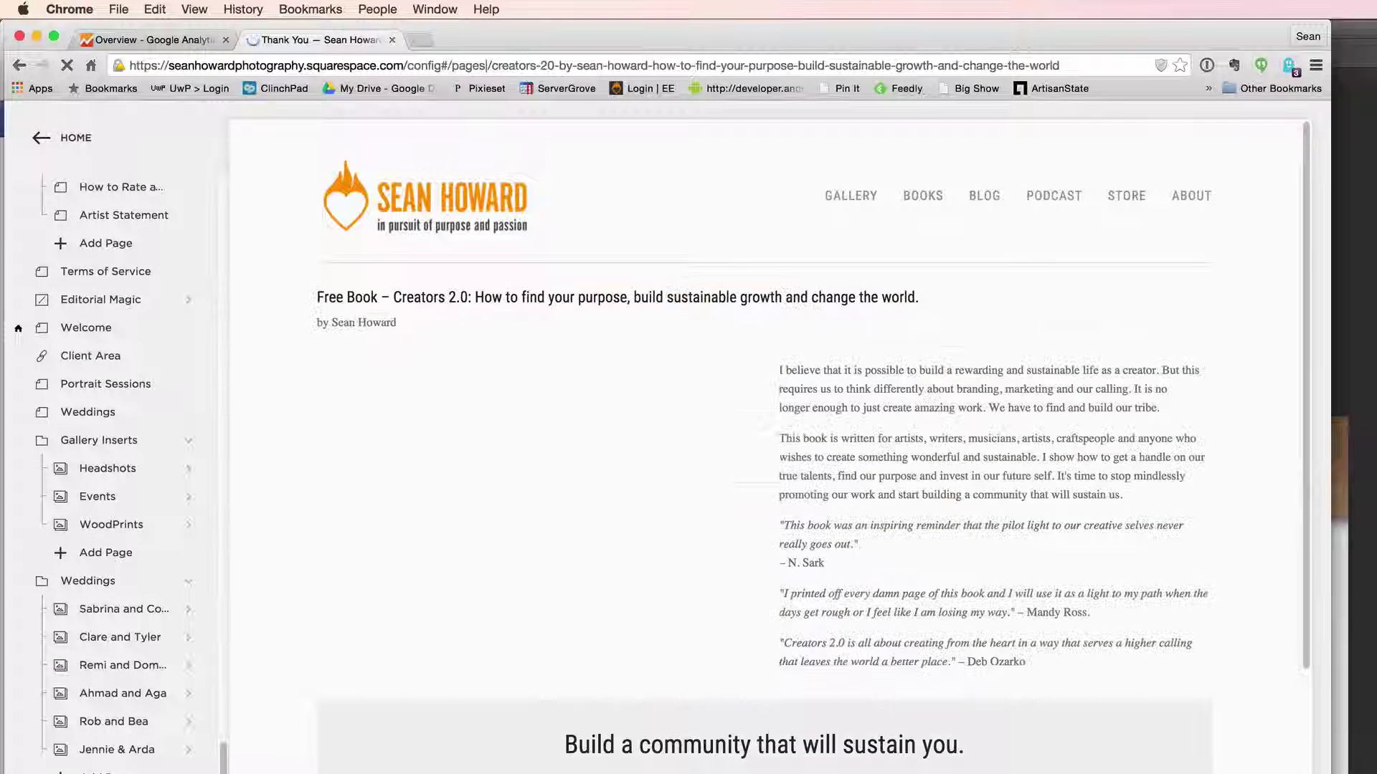
mouse_move(710, 375)
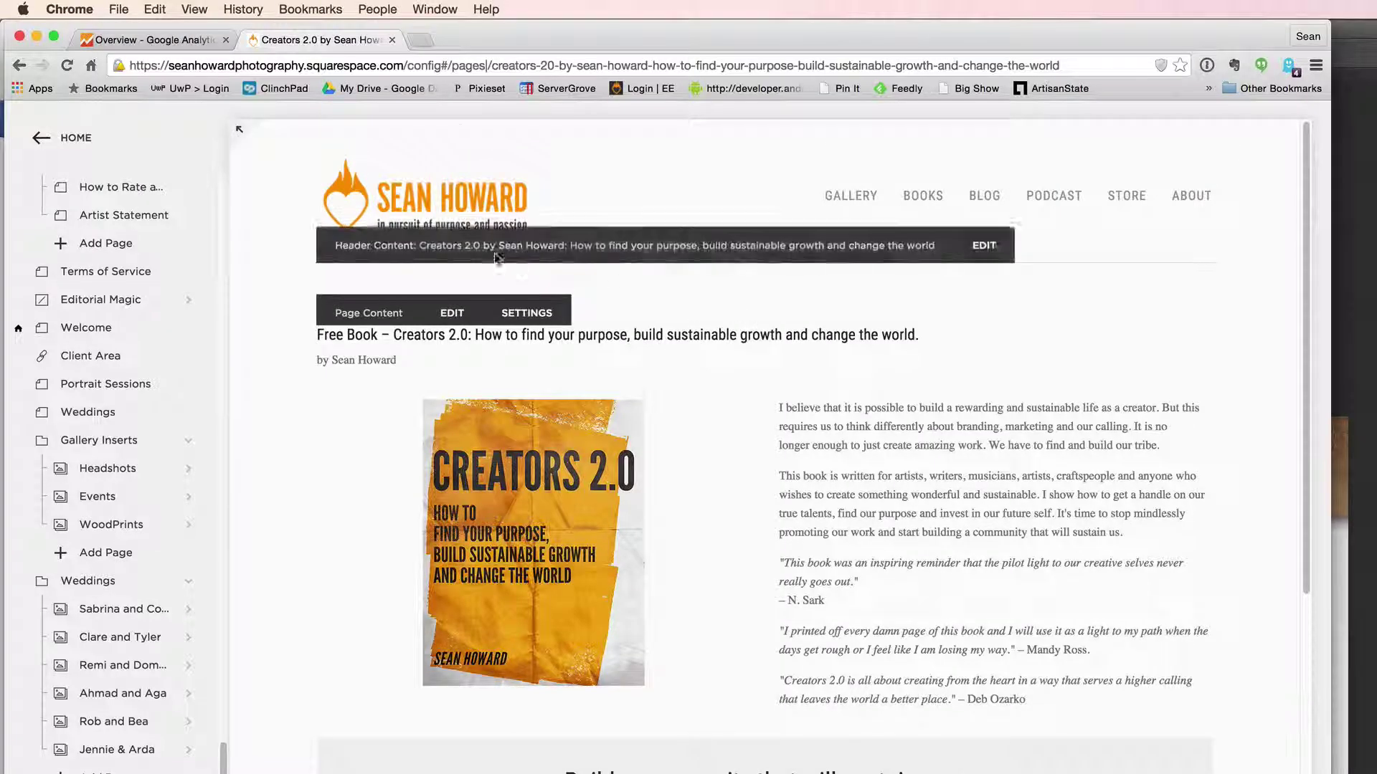
left_click(451, 307)
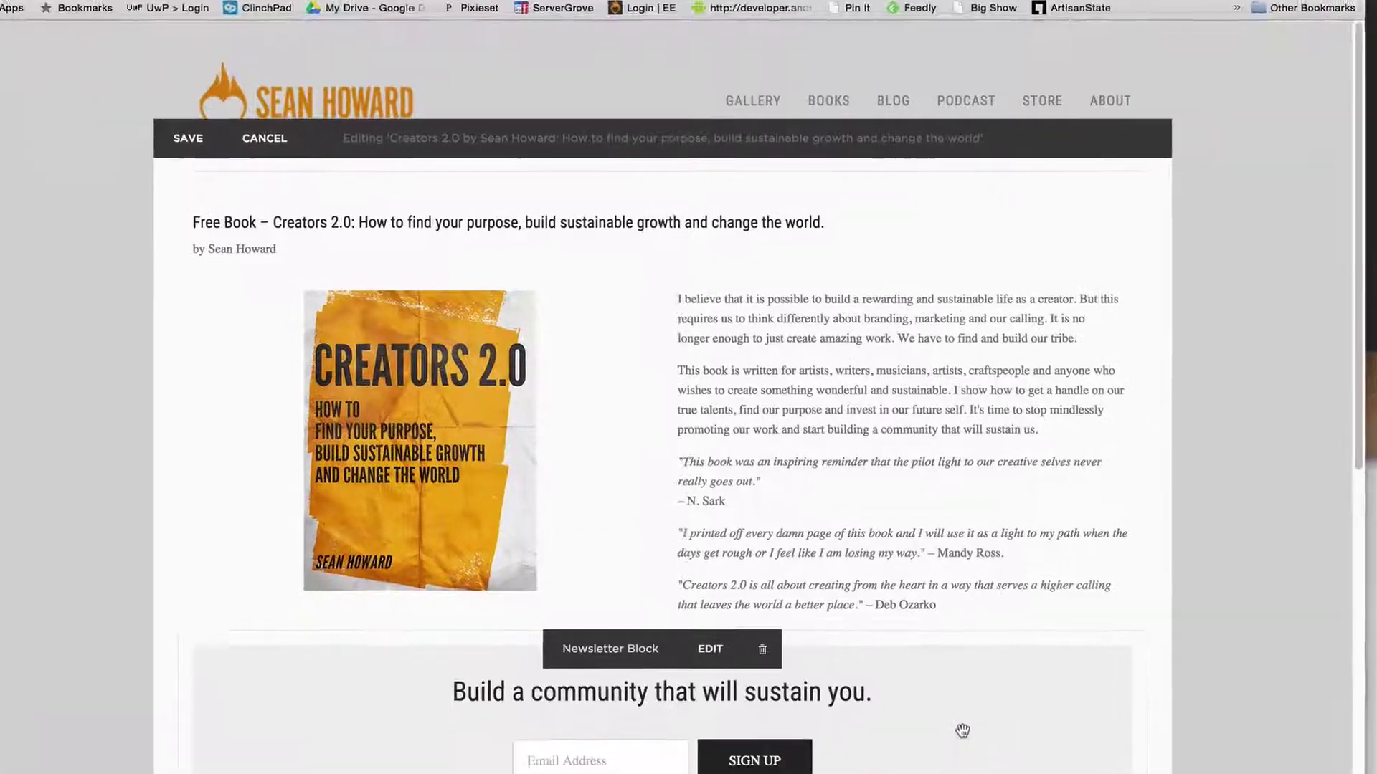
left_click(948, 767)
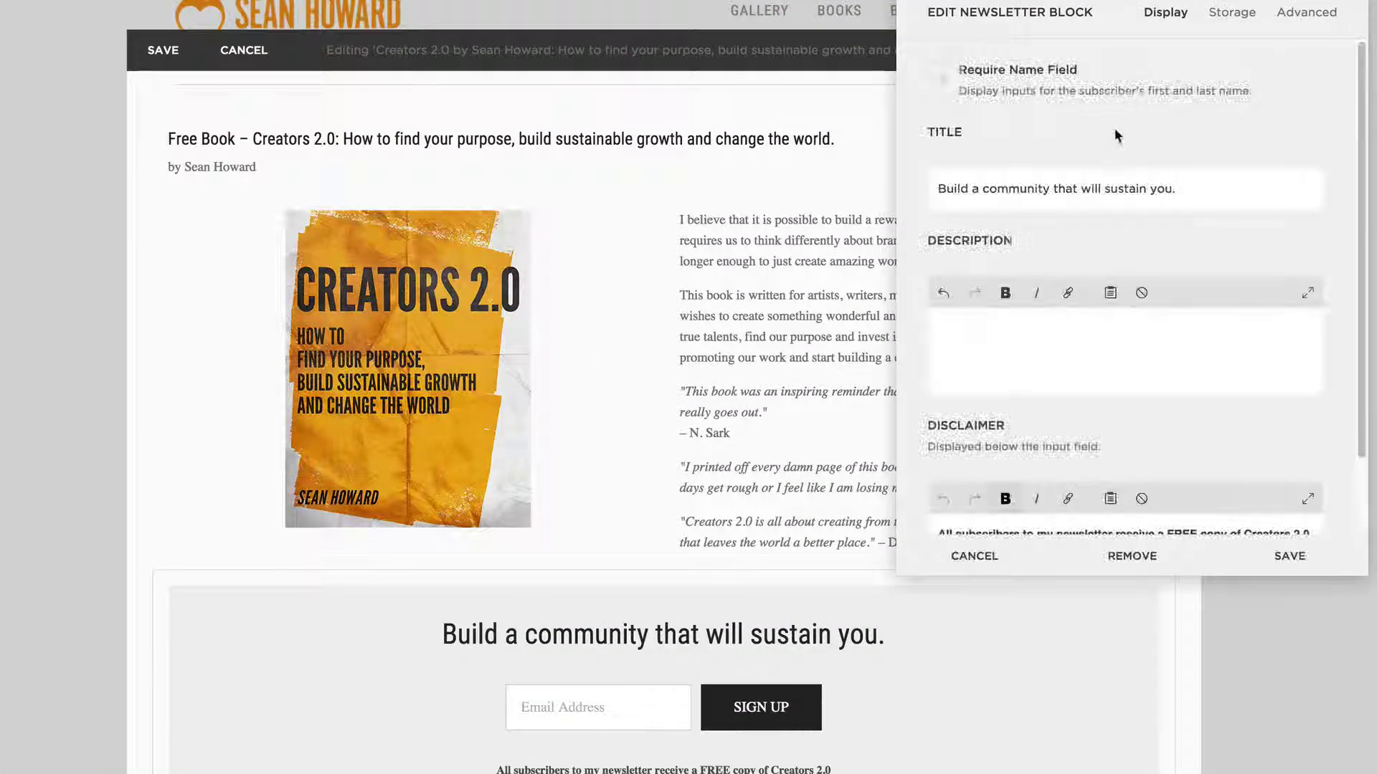
scroll(1123, 424, "down", 1)
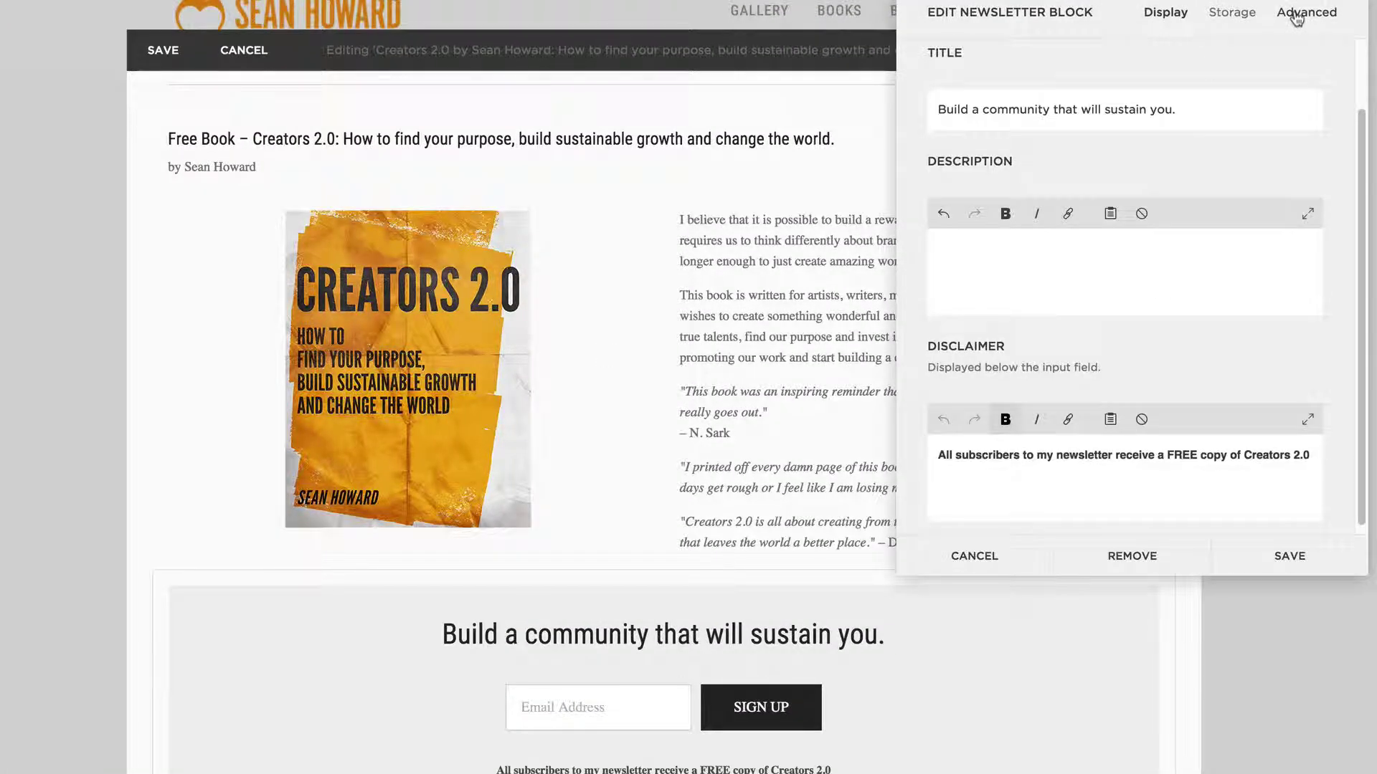
left_click(1306, 13)
scroll(1070, 395, "down", 3)
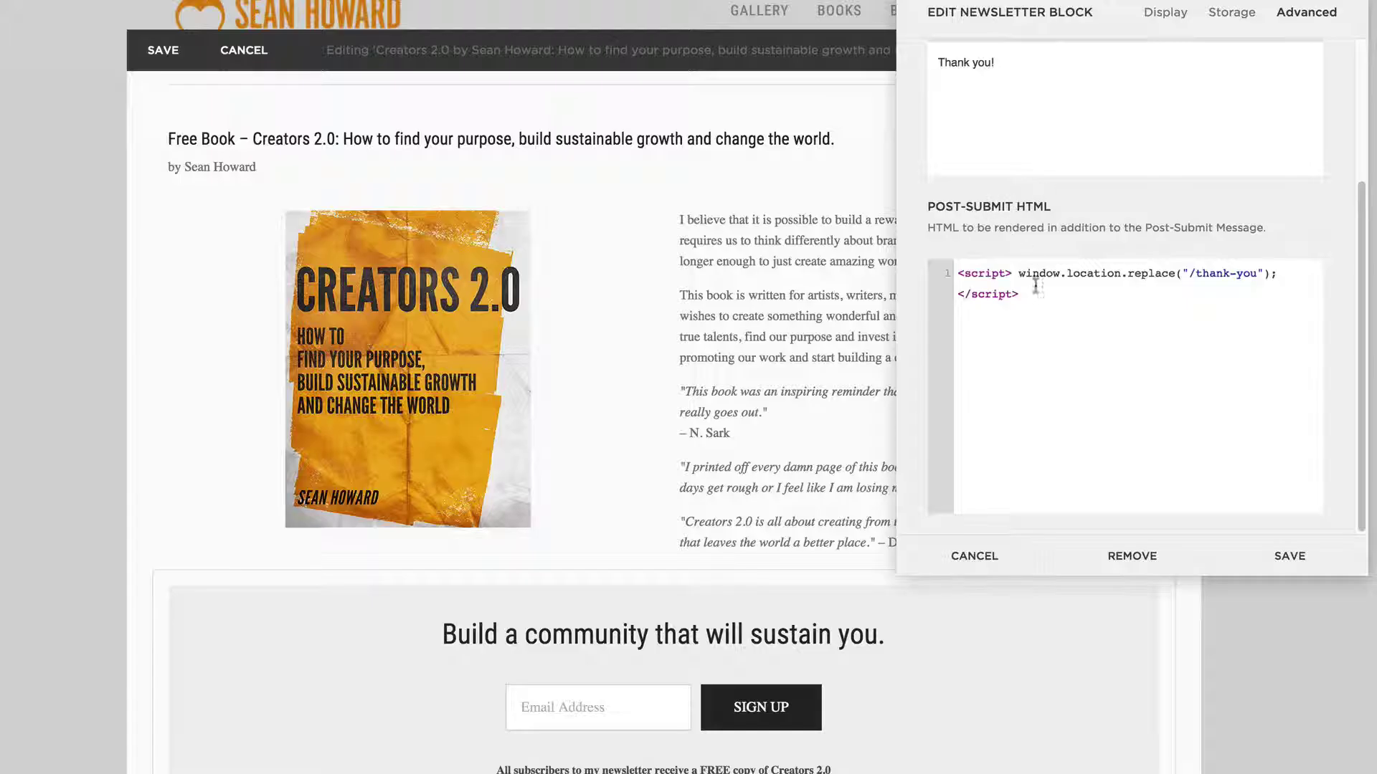
- Correct the Post-Submit HTML redirect path to /thank-you and save the newsletter block
left_click_drag(1018, 294, 958, 264)
left_click(1163, 274)
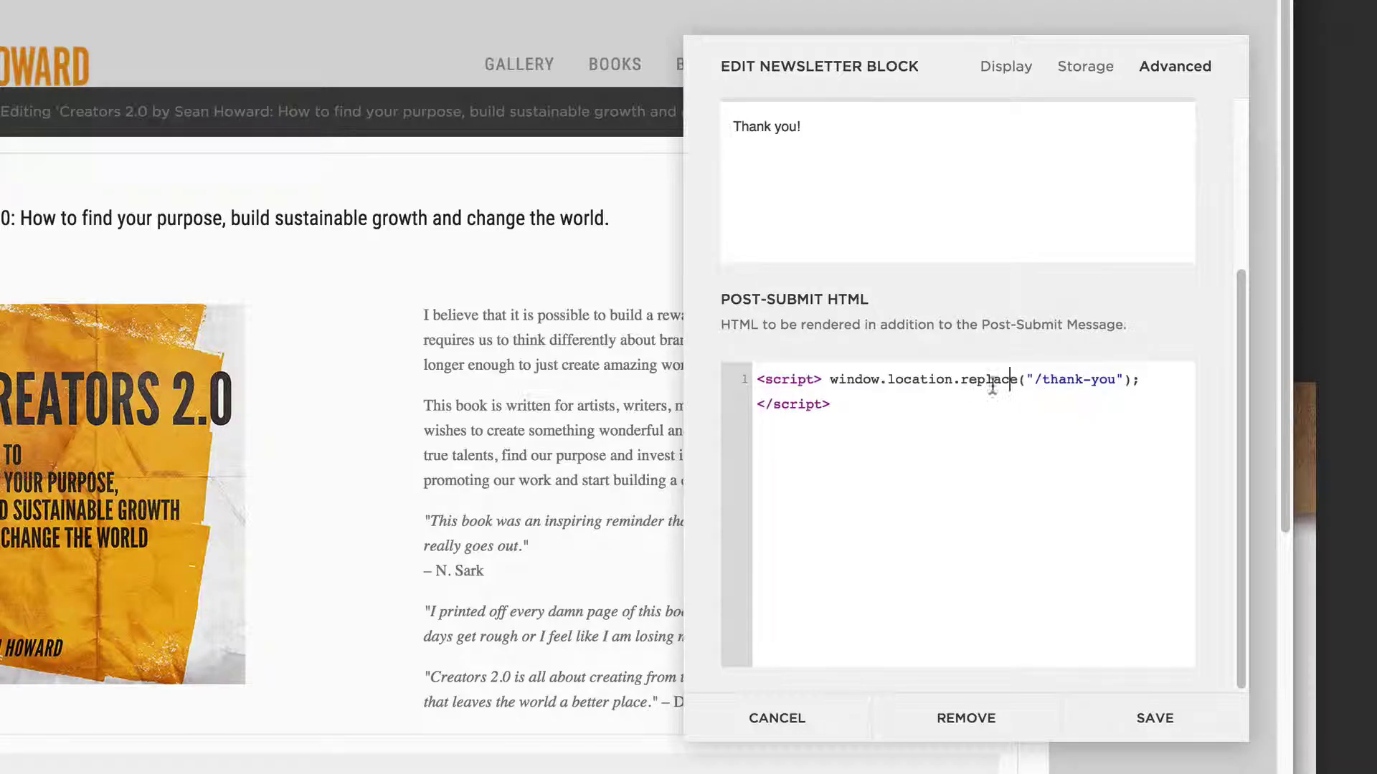
left_click(1090, 380)
key("BackSpace")
key("Right")
key("Right")
type("7")
key("BackSpace")
key("BackSpace")
key("BackSpace")
key("BackSpace")
type("-you")
left_click(1149, 718)
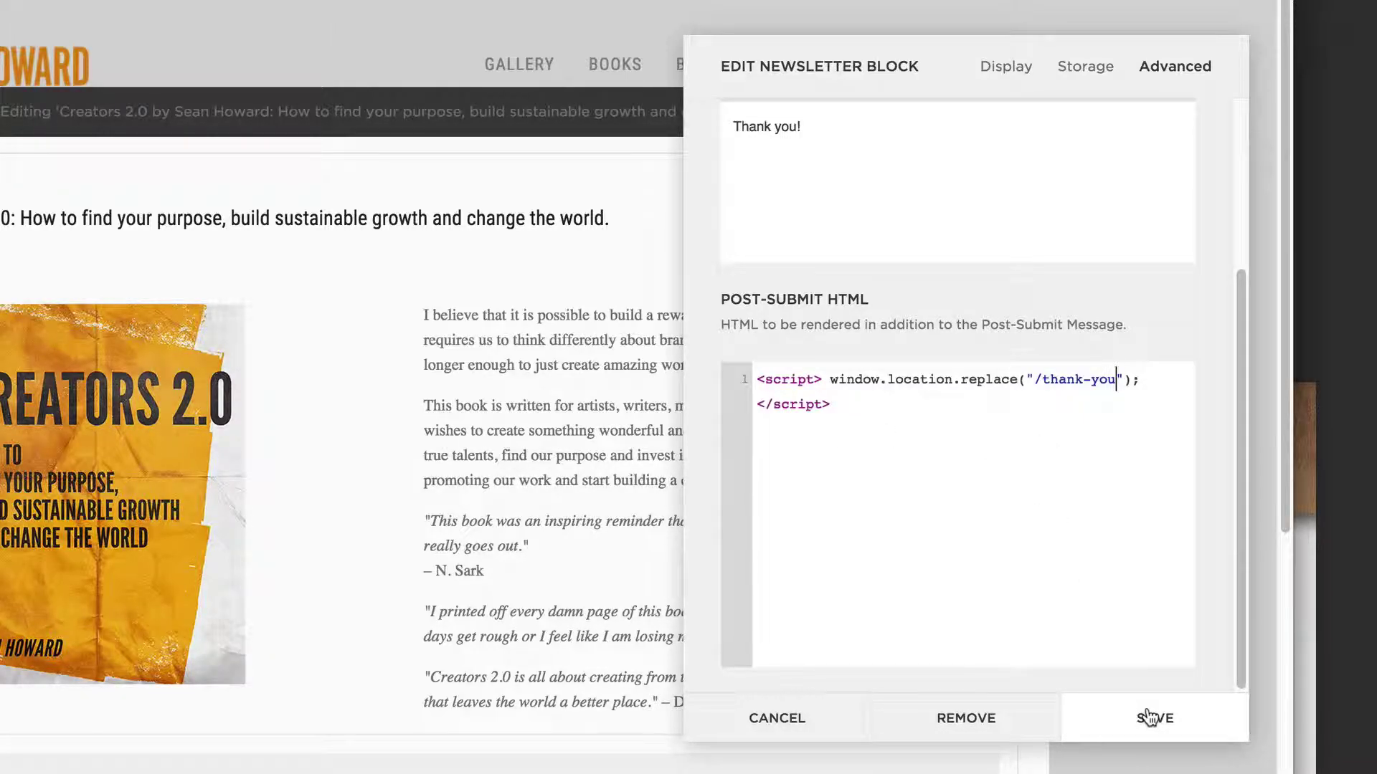